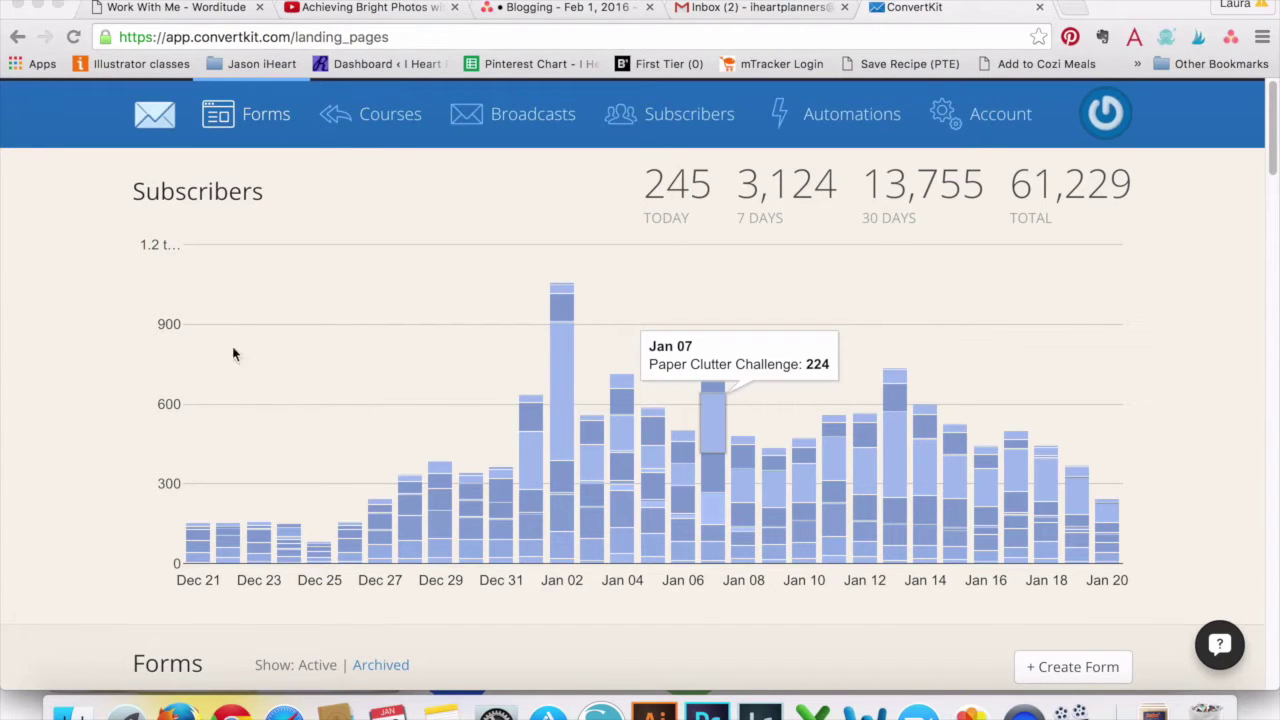
# Scroll down the Forms page to view the subscriber growth chart and the forms list.
pyautogui.scroll(-3, 40, 309)
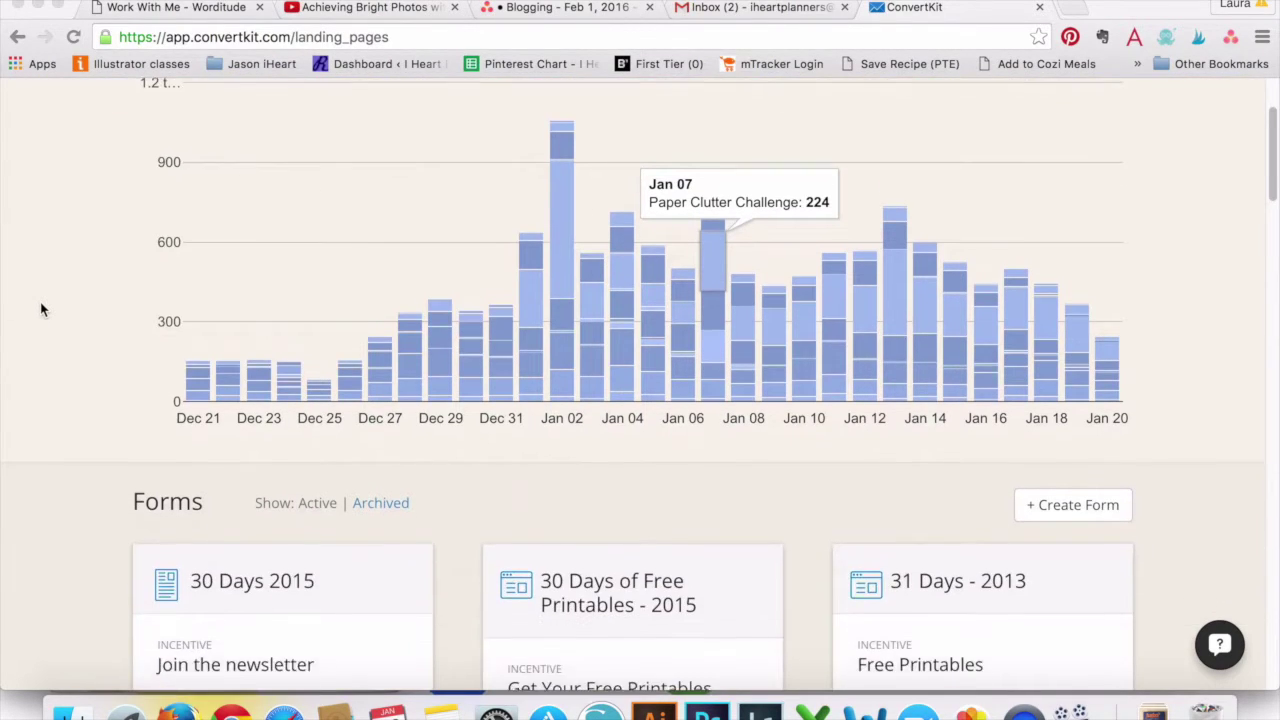
pyautogui.scroll(2, 40, 309)
pyautogui.scroll(2, 41, 309)
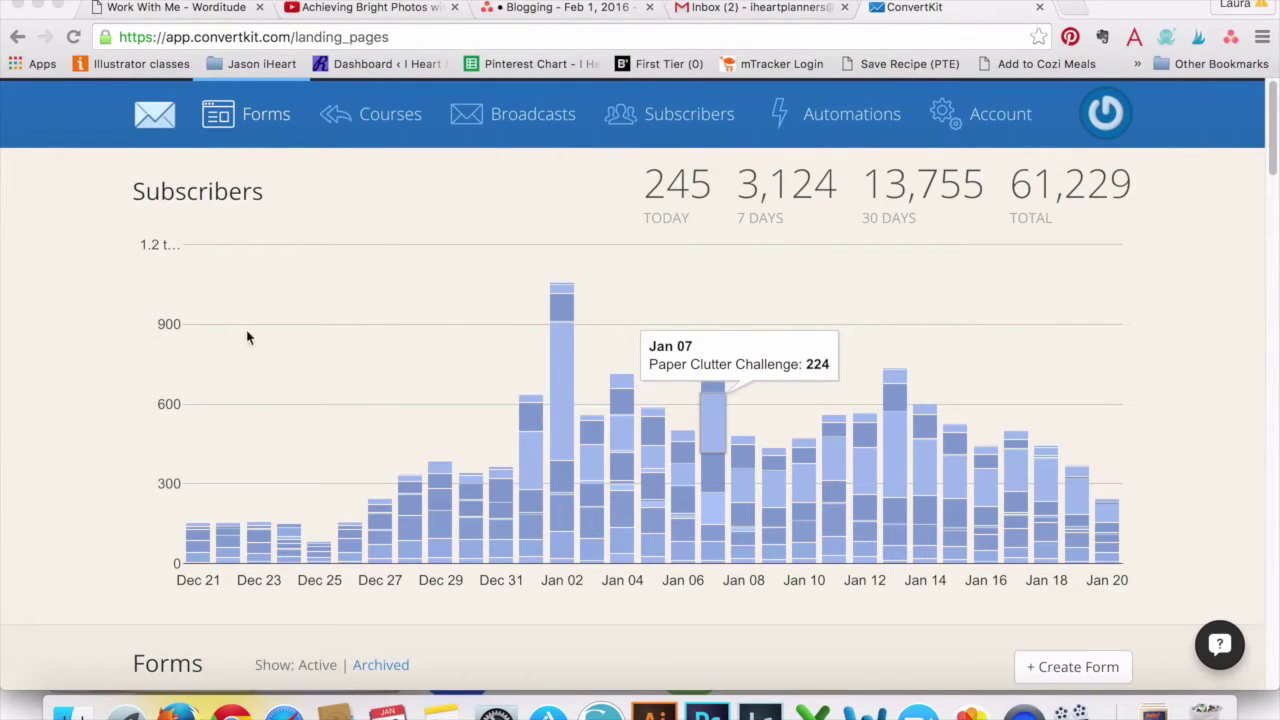
pyautogui.scroll(-5, 248, 338)
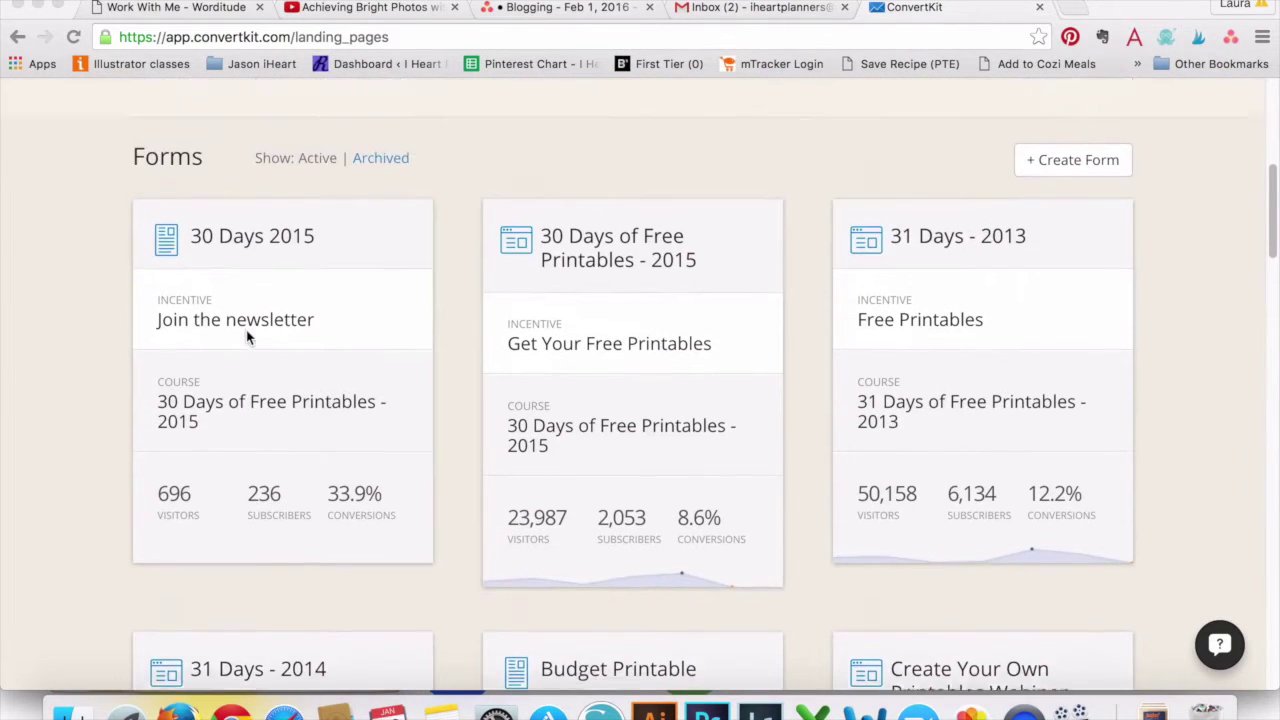
pyautogui.scroll(5, 248, 338)
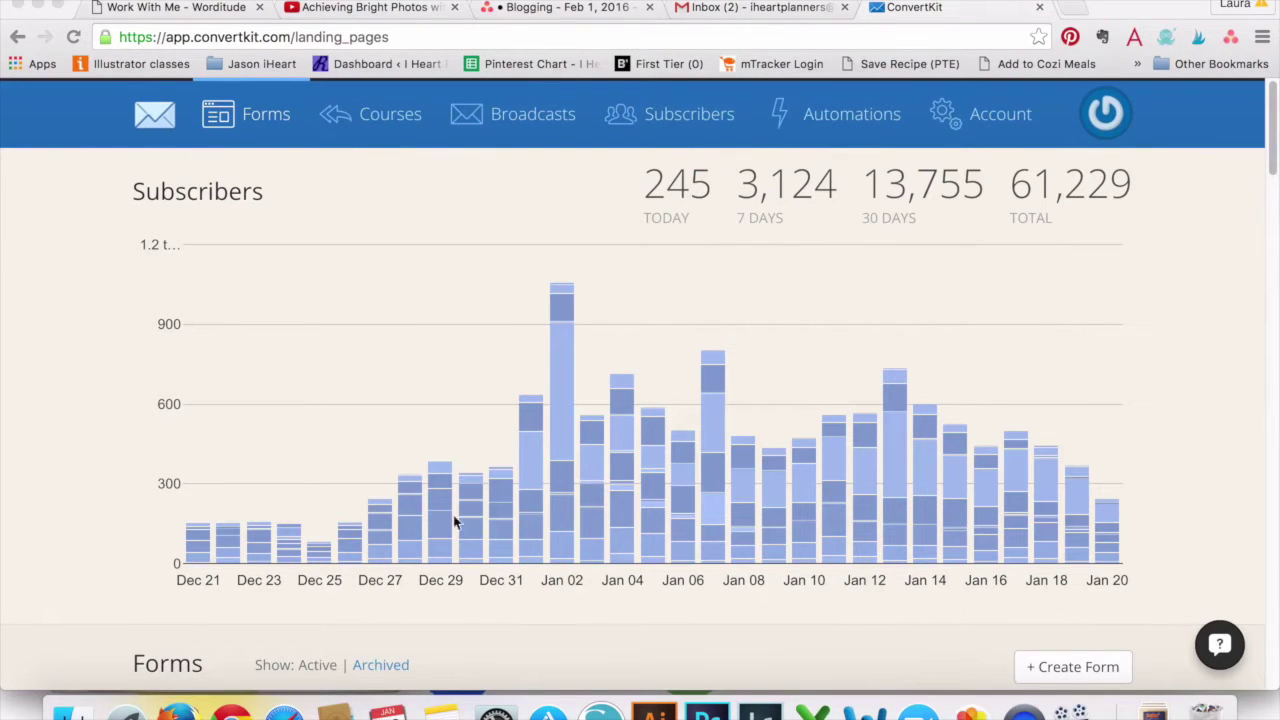
pyautogui.scroll(-1, 421, 387)
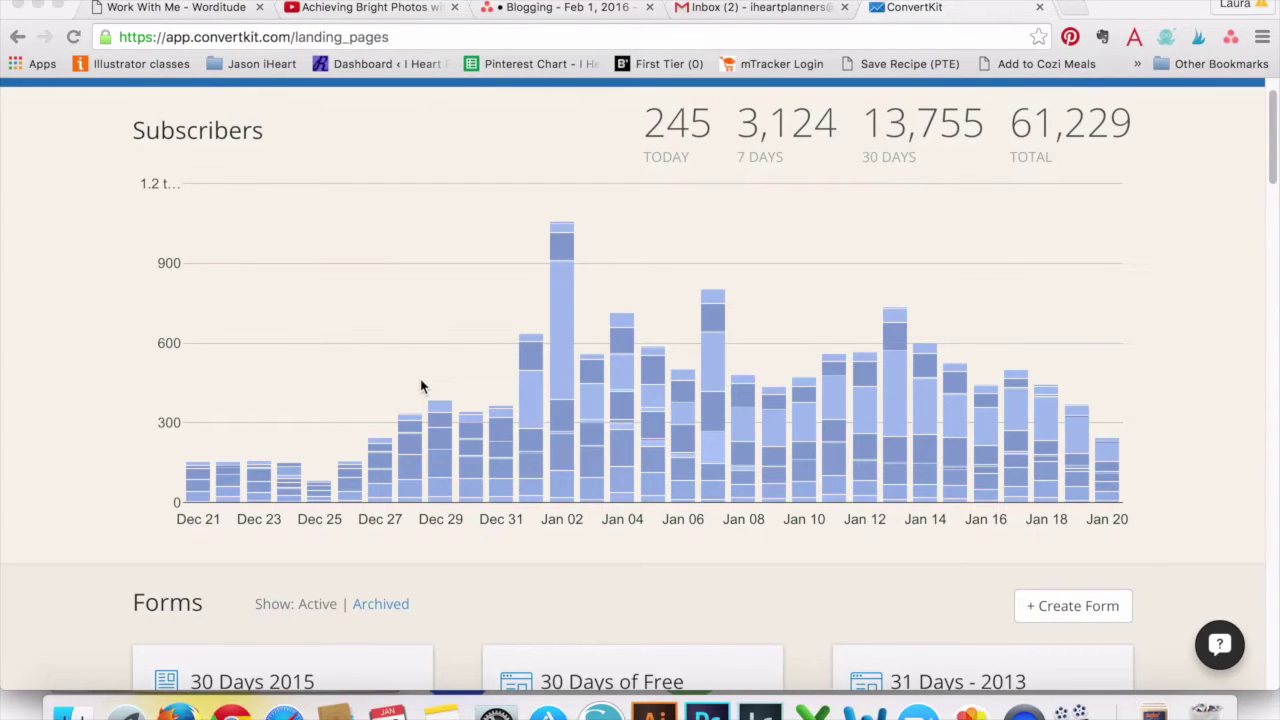
pyautogui.scroll(-10, 421, 387)
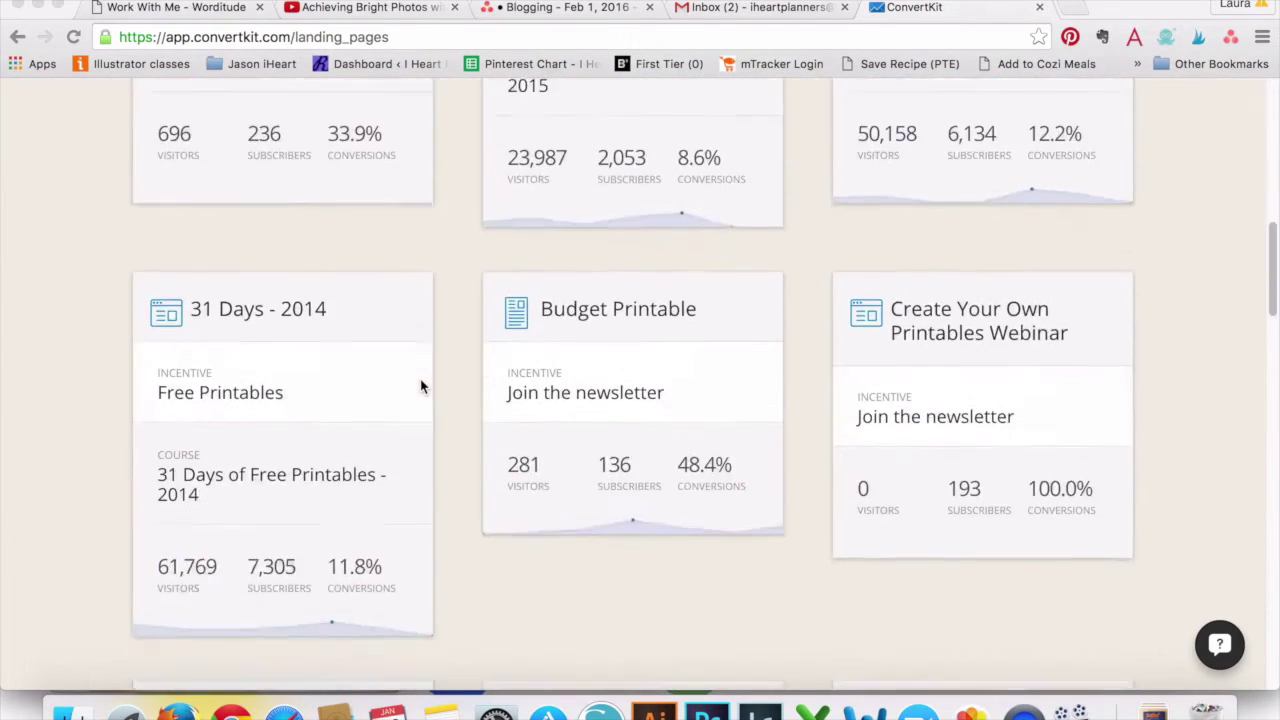
pyautogui.scroll(-15, 421, 387)
pyautogui.scroll(5, 421, 387)
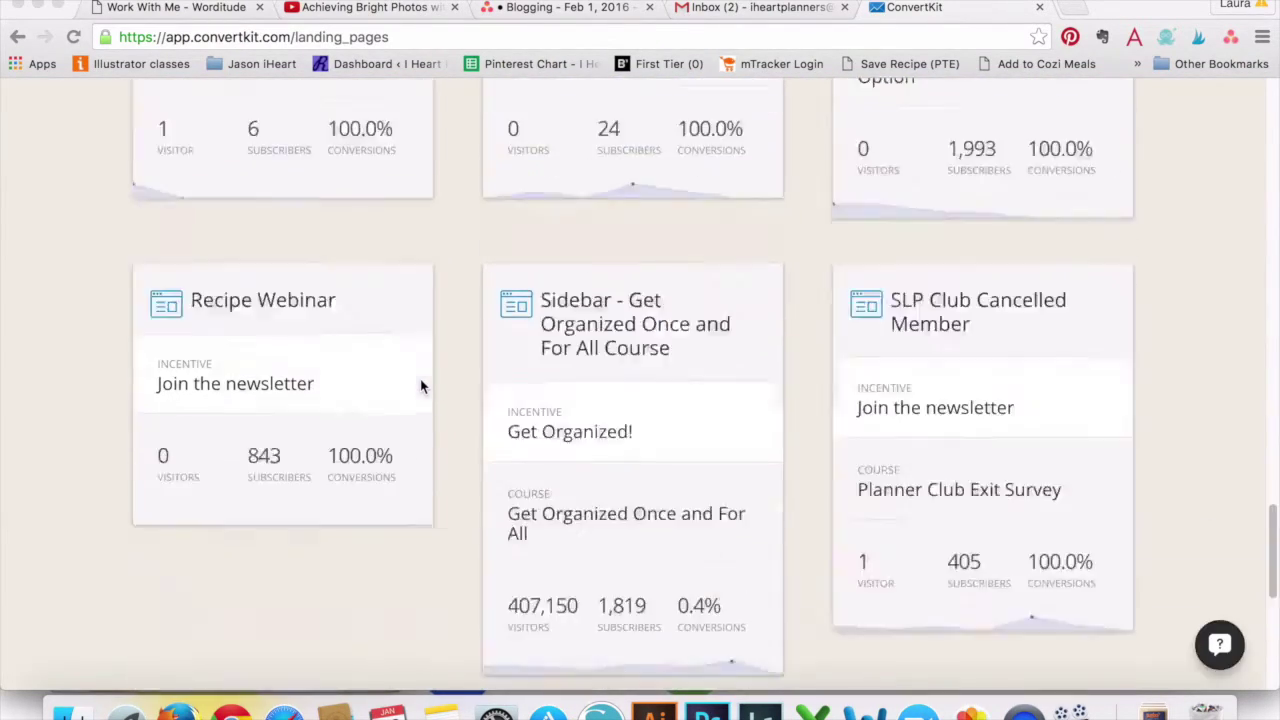
pyautogui.scroll(15, 421, 387)
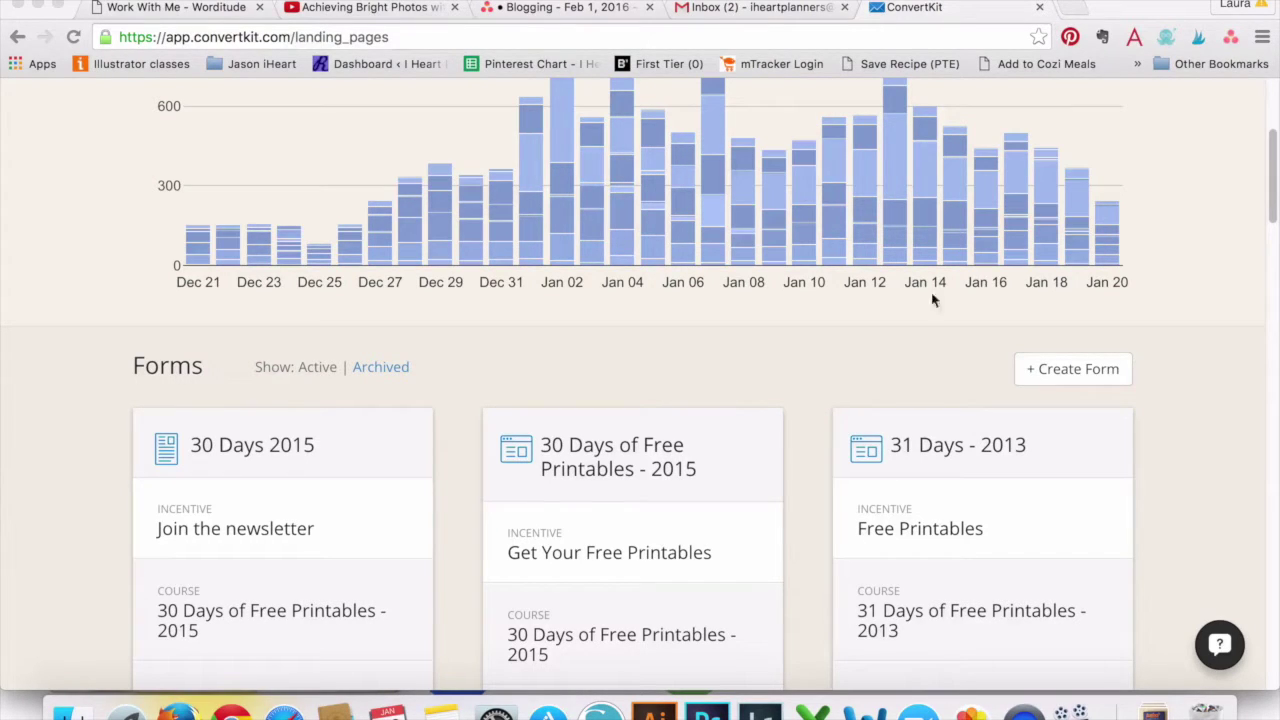
# Create a new embeddable form in the two-column newsletter style.
pyautogui.click(1078, 376)
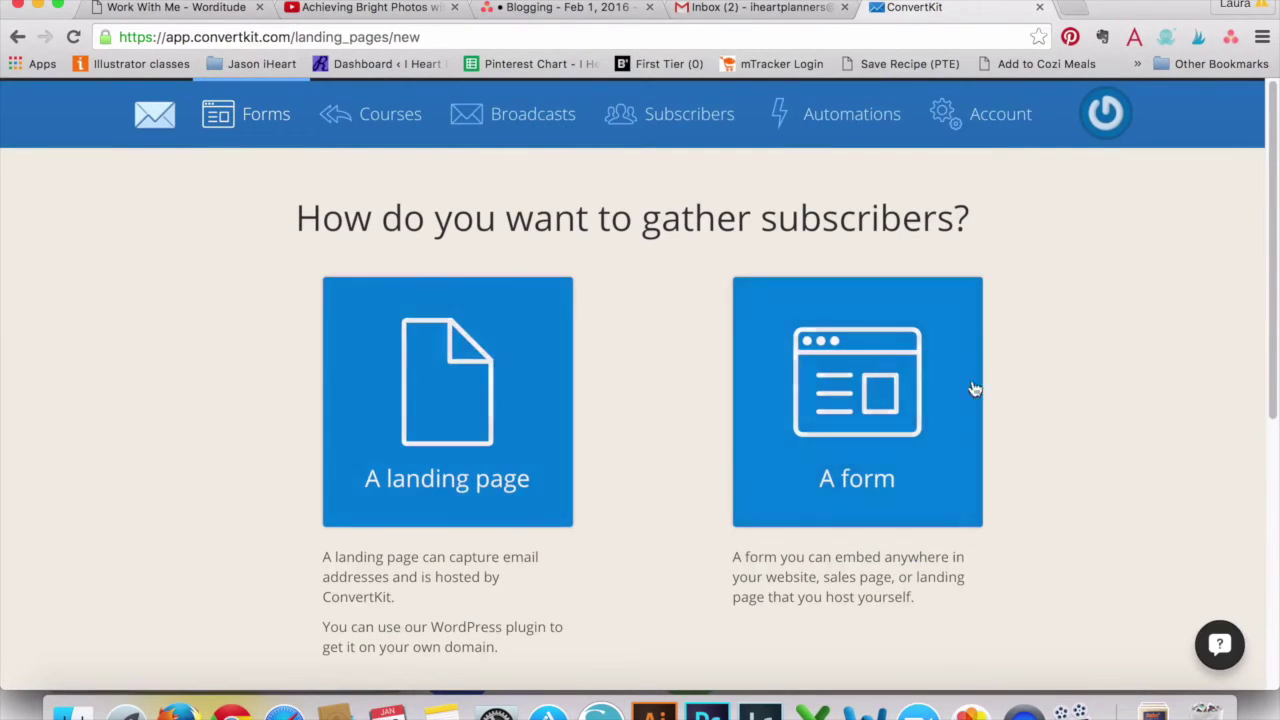
pyautogui.click(897, 408)
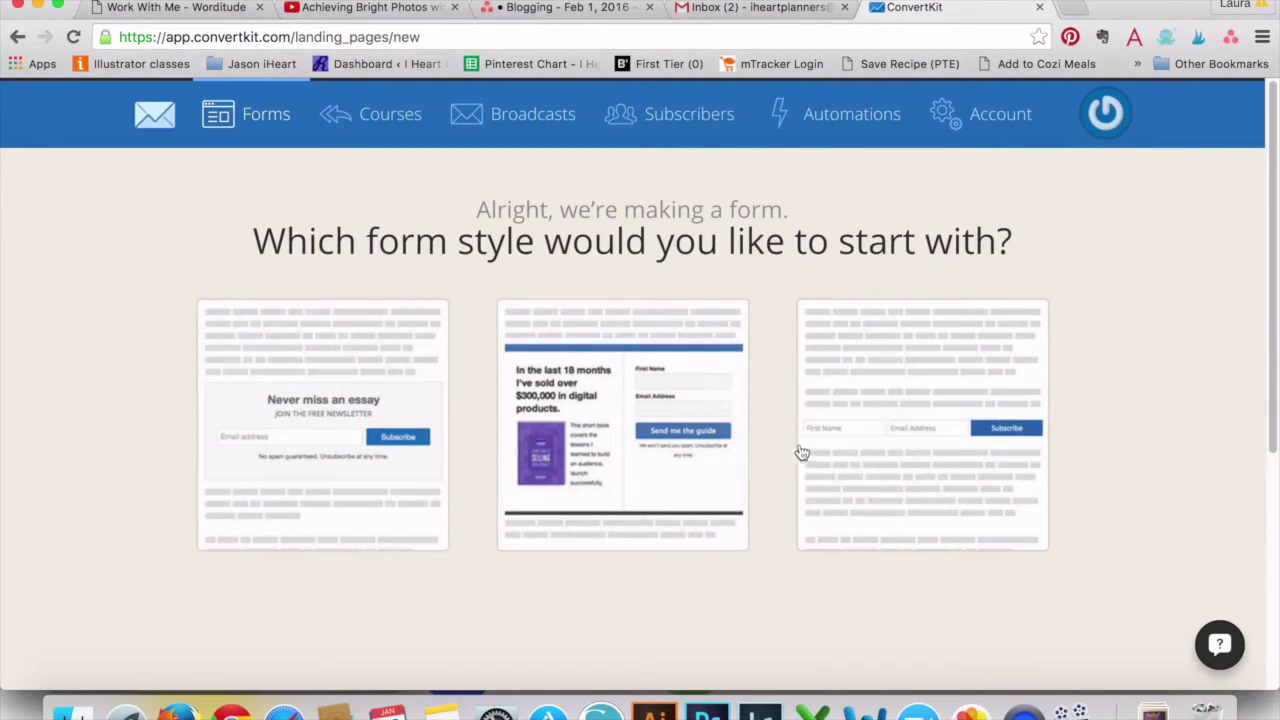
pyautogui.click(656, 412)
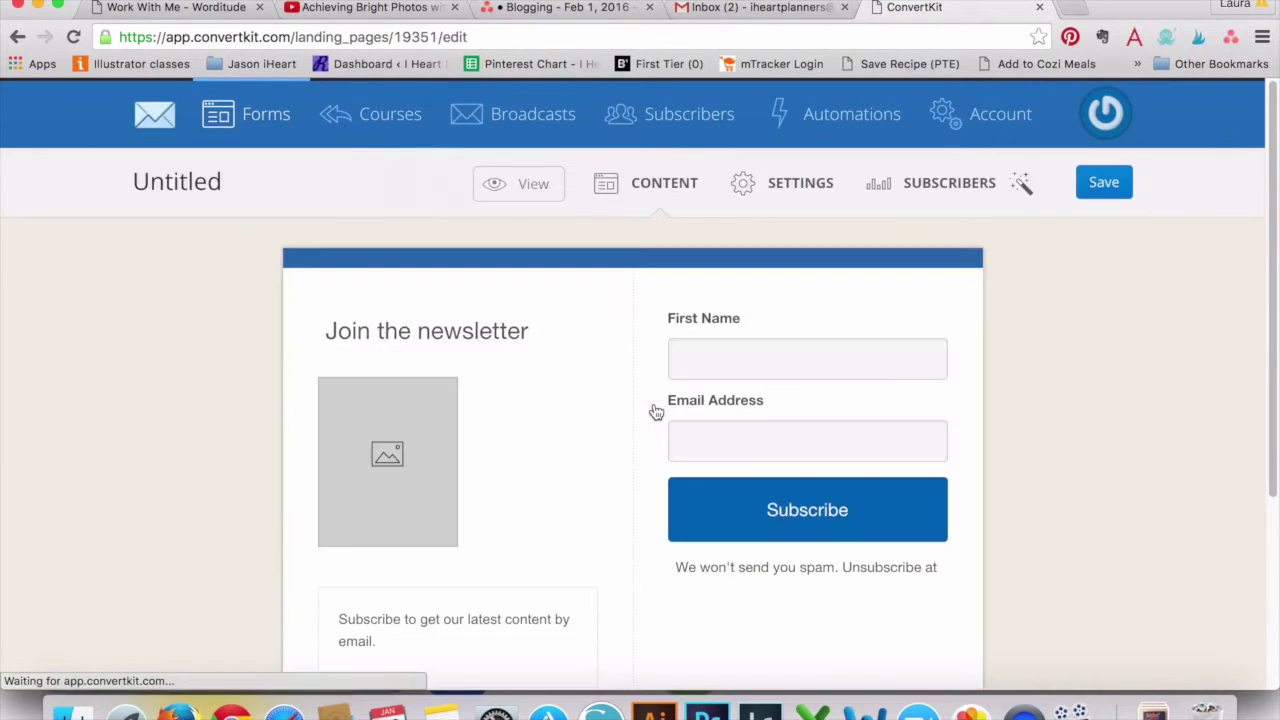
pyautogui.scroll(-5, 656, 412)
pyautogui.scroll(3, 652, 411)
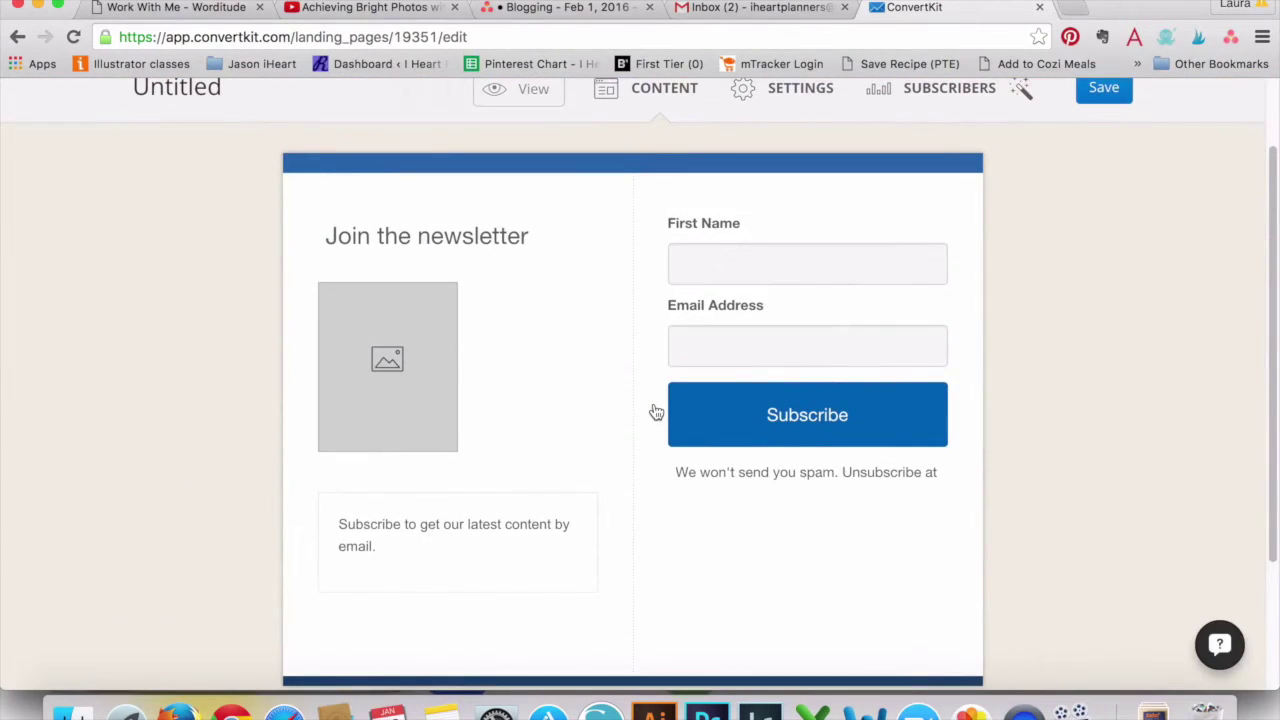
pyautogui.scroll(1, 448, 431)
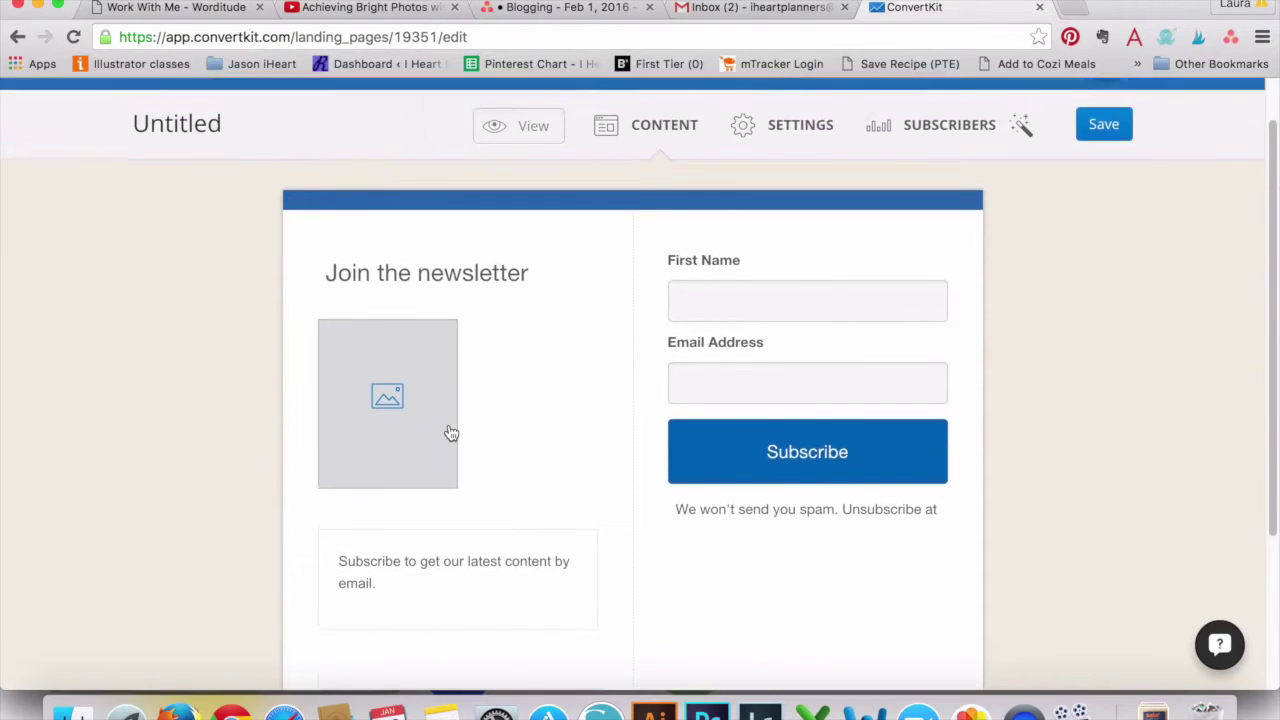
pyautogui.scroll(-1, 450, 432)
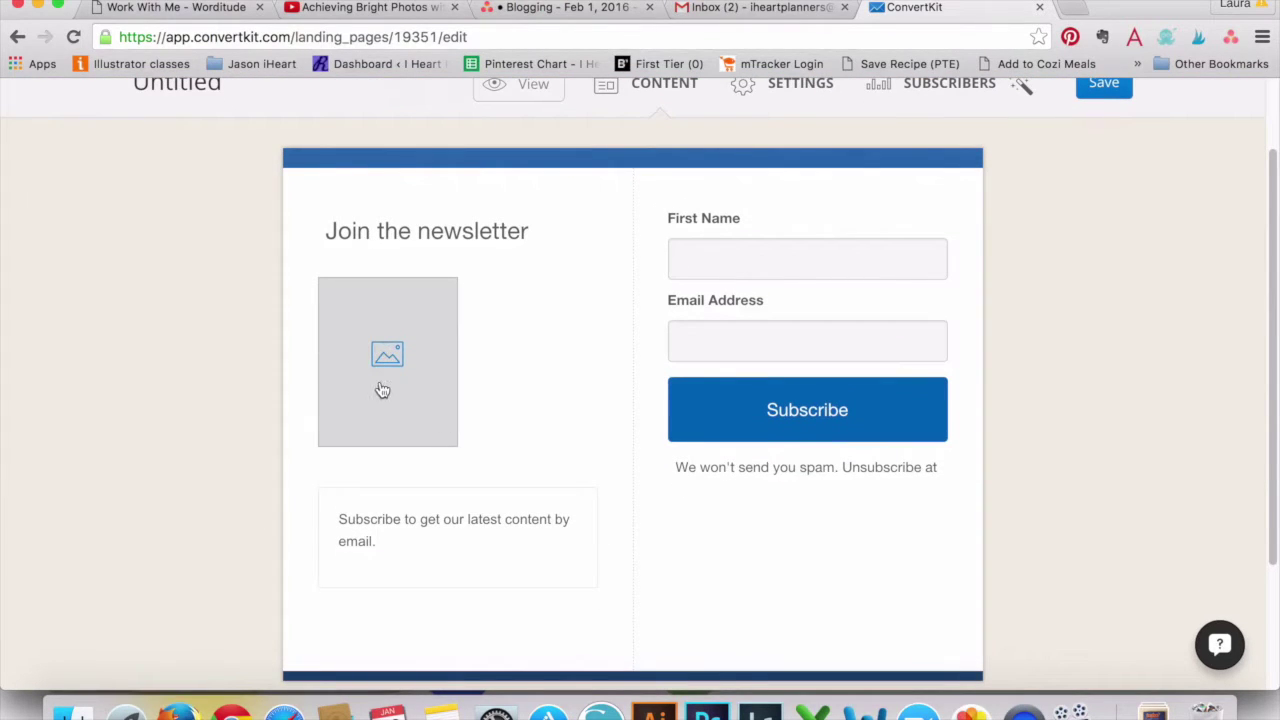
# Select the form's description text and the Subscribe button label for editing.
pyautogui.click(406, 545)
pyautogui.moveTo(406, 545); pyautogui.dragTo(335, 495)
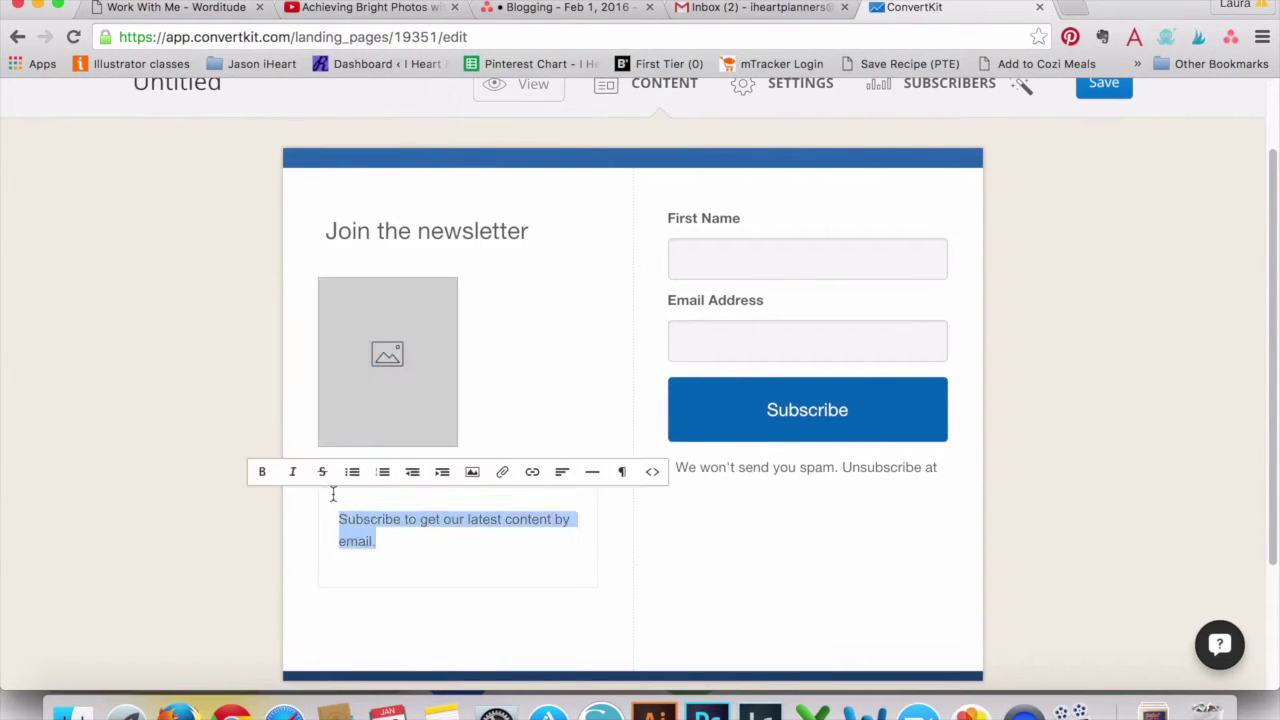
pyautogui.click(395, 227)
pyautogui.click(440, 557)
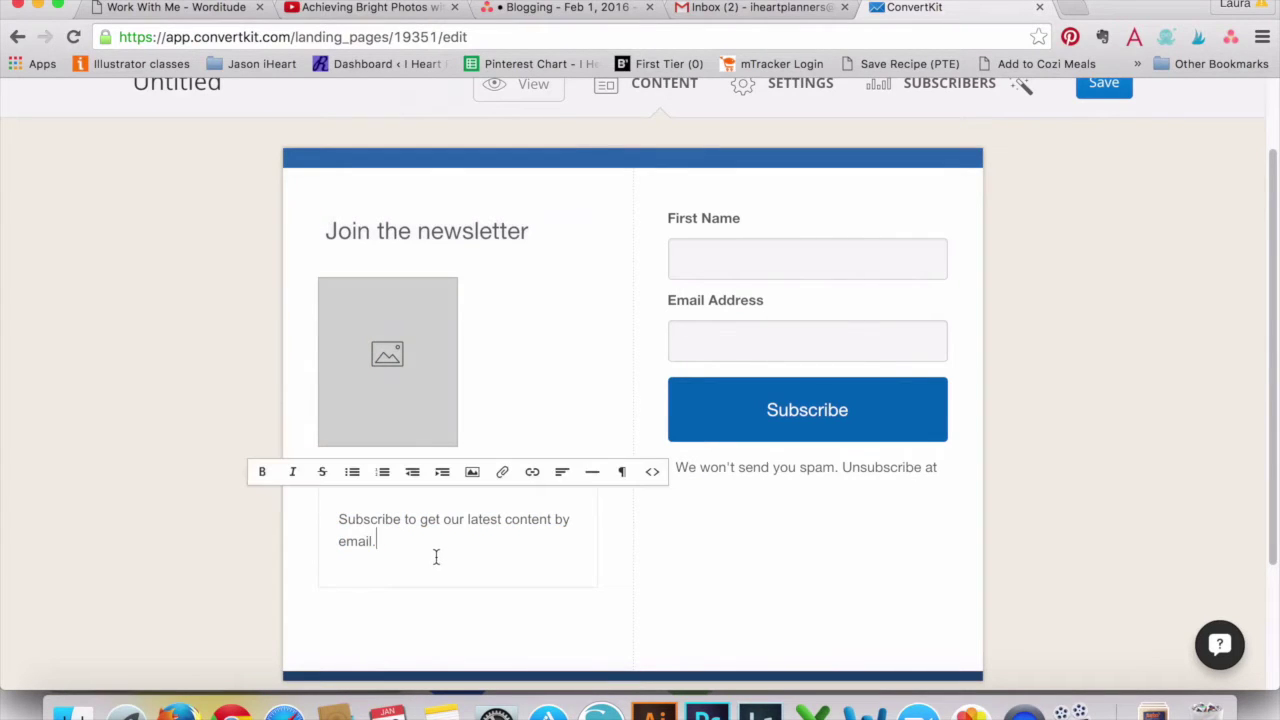
pyautogui.click(788, 408)
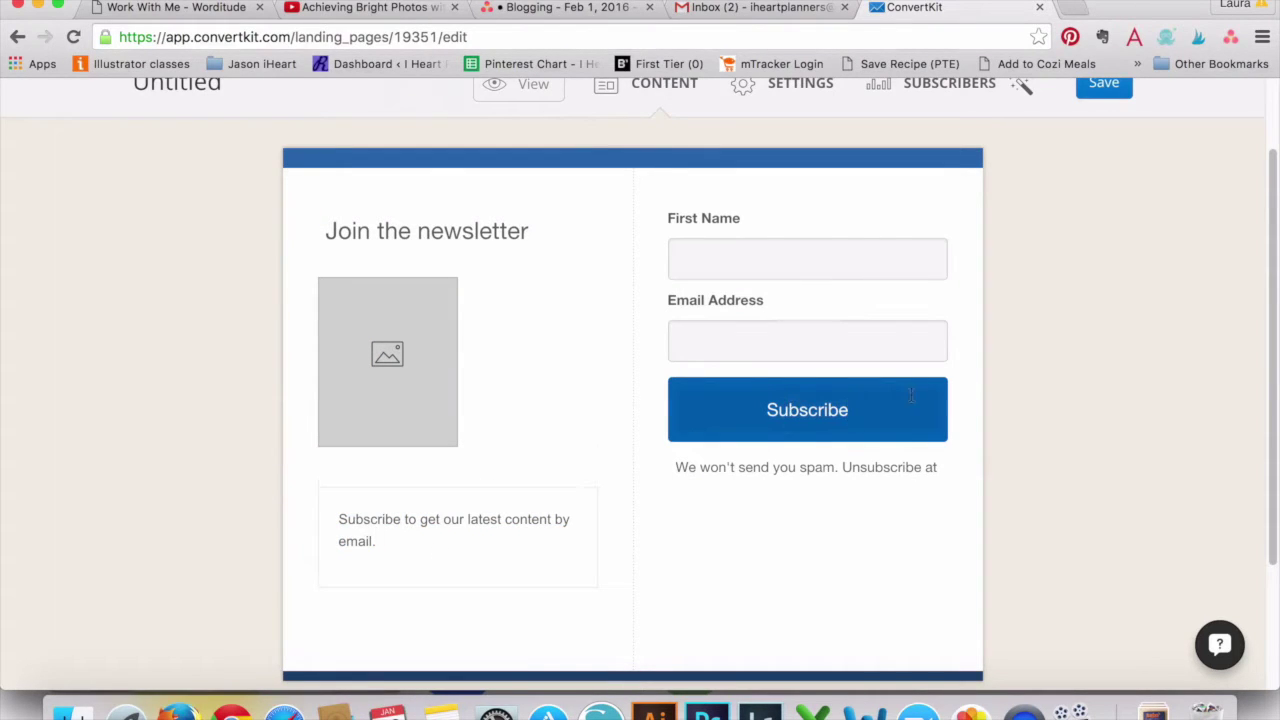
pyautogui.moveTo(900, 400); pyautogui.dragTo(740, 402)
pyautogui.scroll(2, 837, 623)
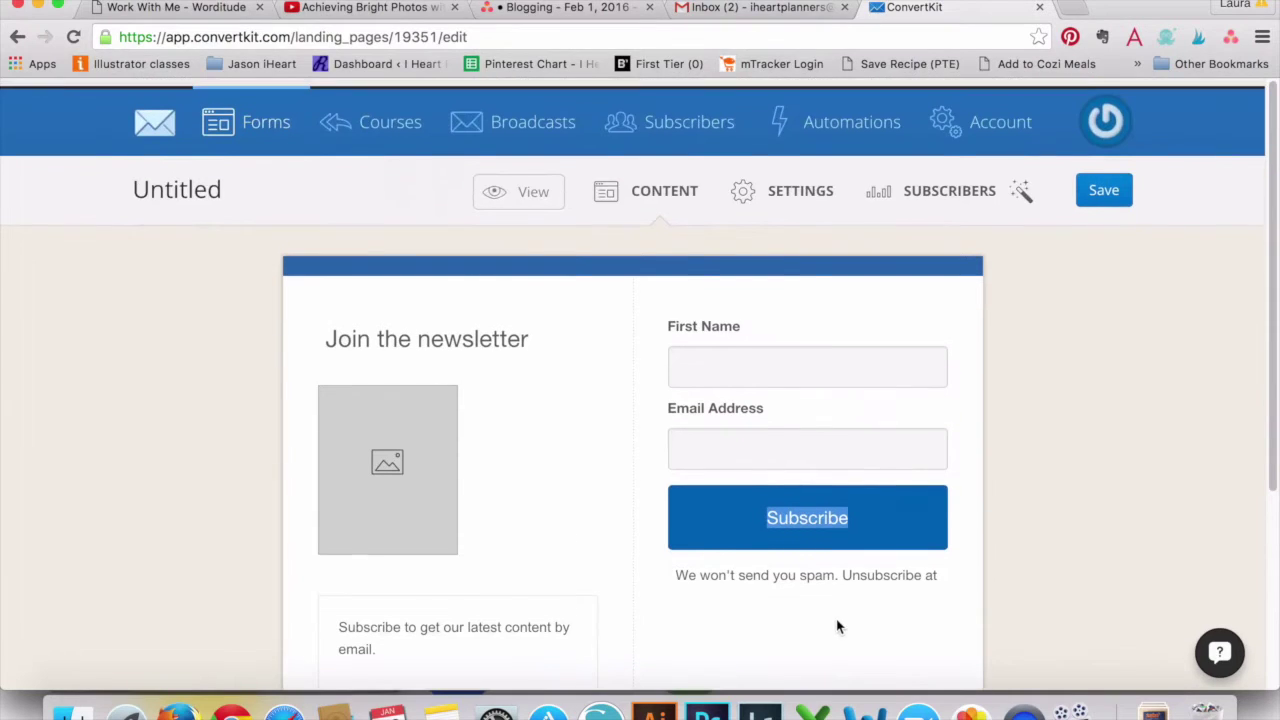
# Check the colour style options, preview the live form, then bring up its settings.
pyautogui.click(1020, 182)
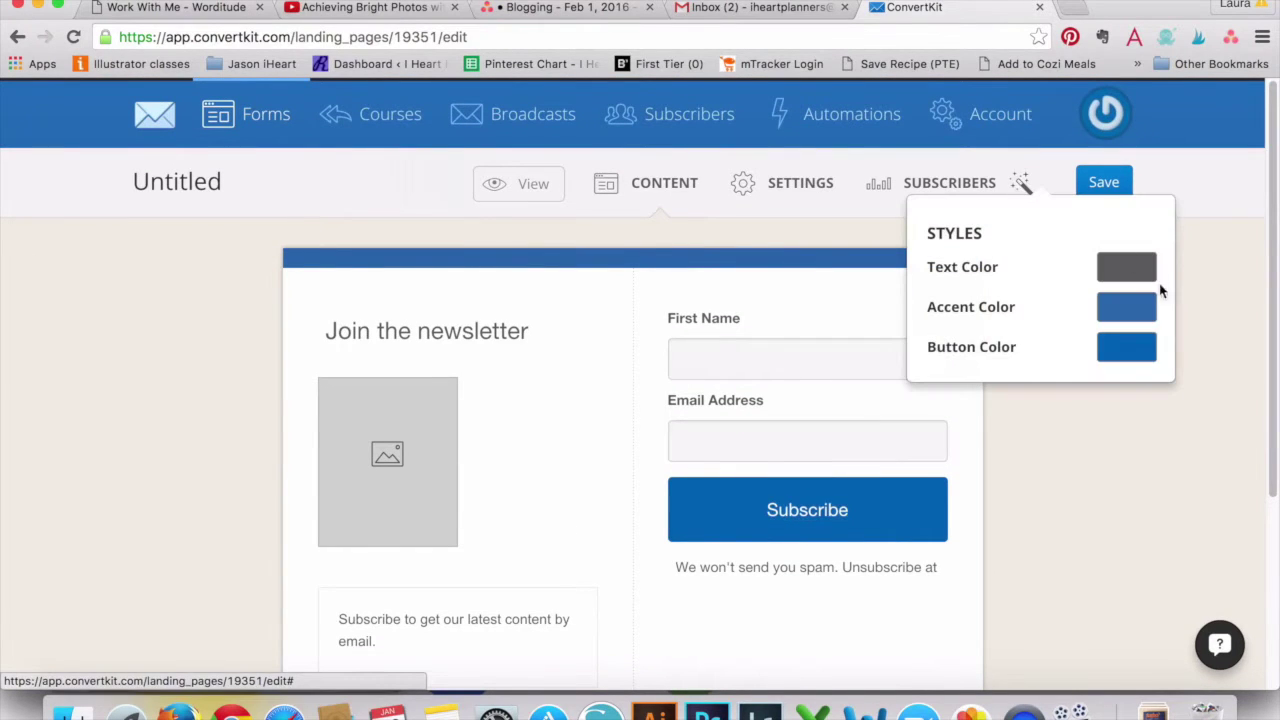
pyautogui.click(1118, 422)
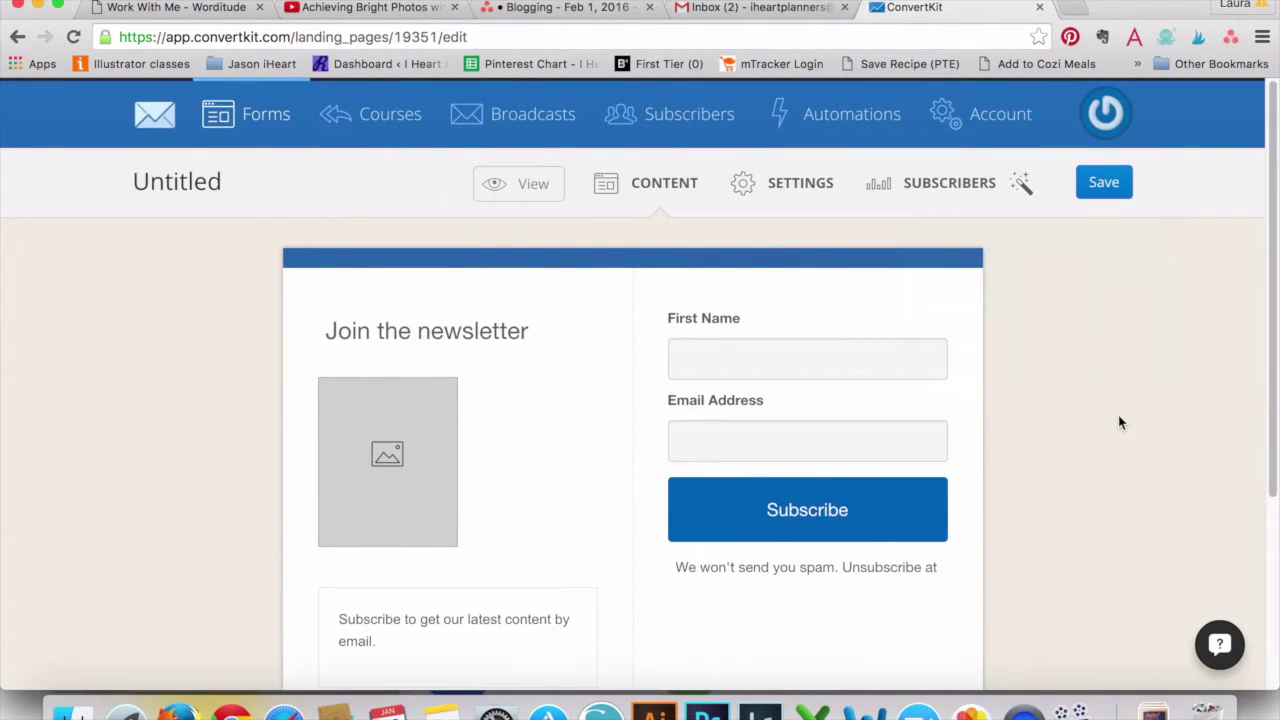
pyautogui.click(533, 193)
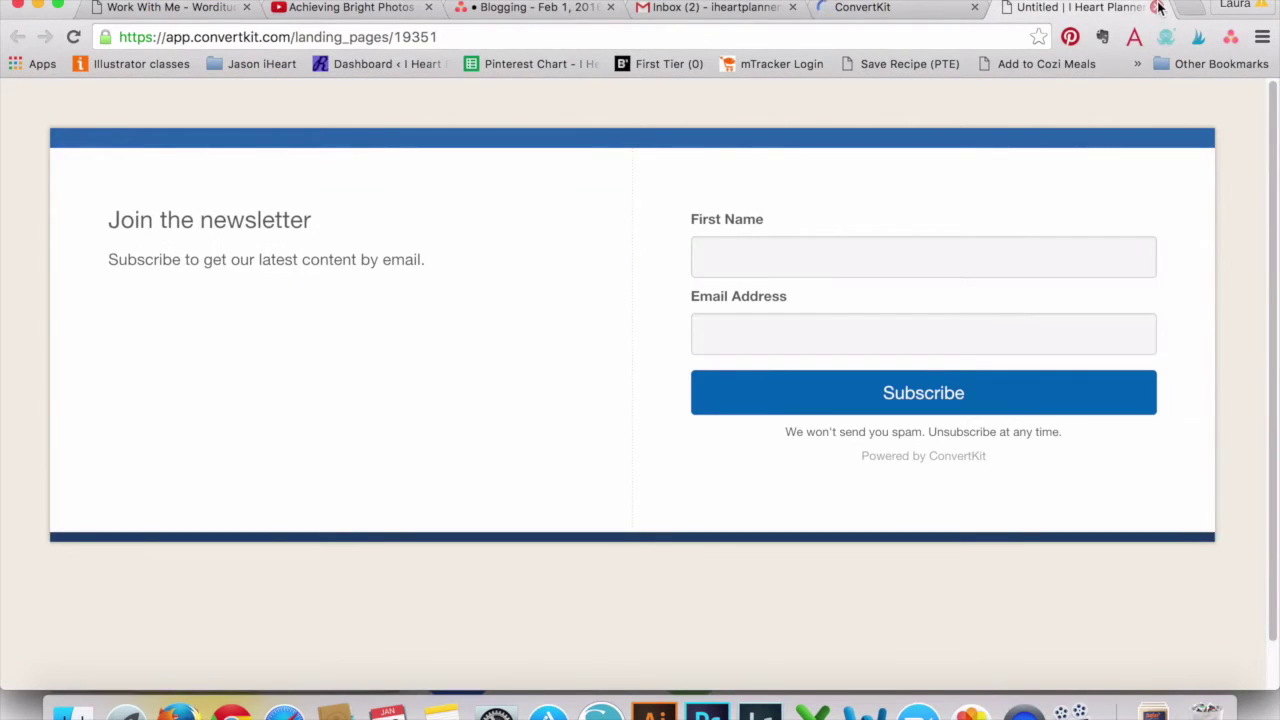
pyautogui.click(1157, 7)
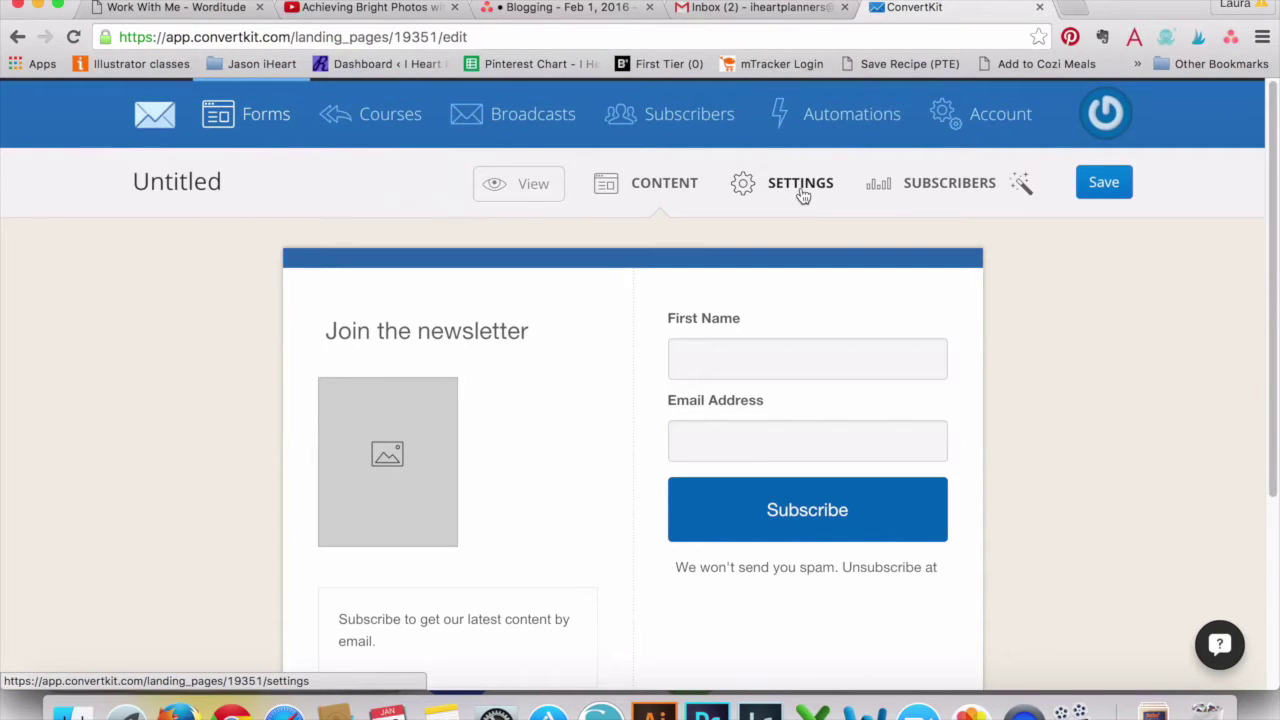
pyautogui.click(771, 189)
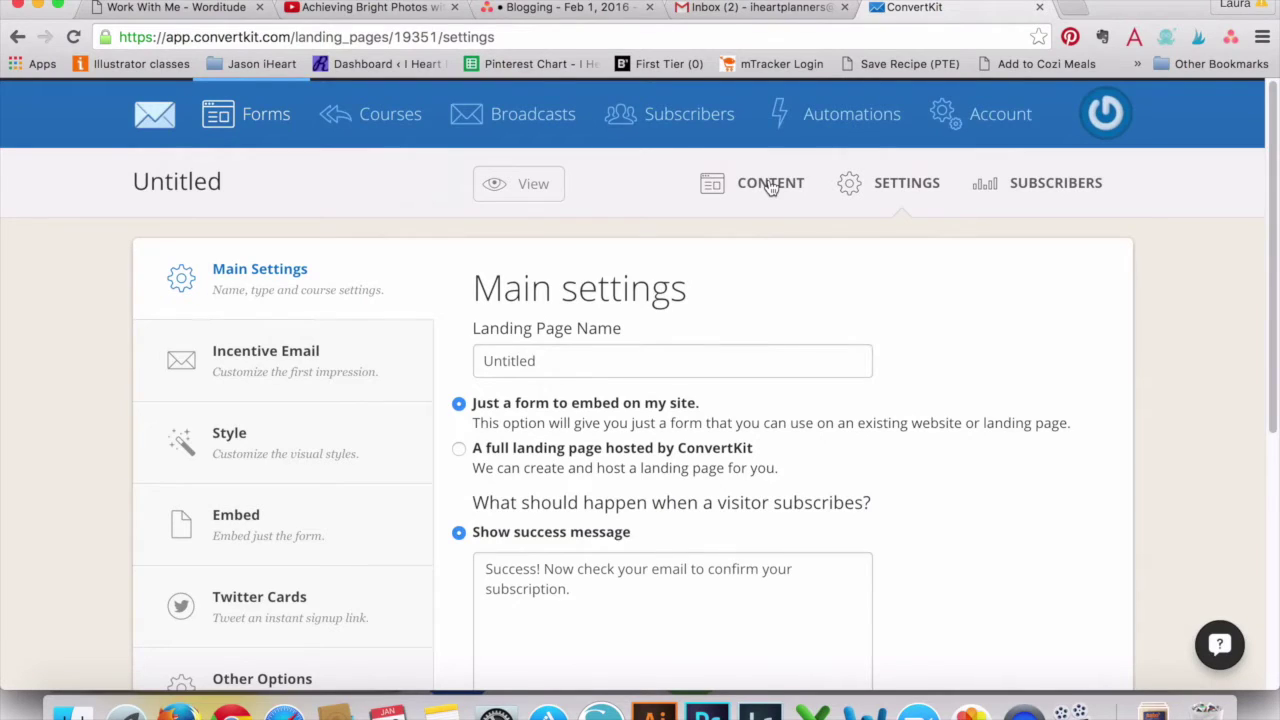
# Replace the name 'Untitled' with 'Garden Printable' in the form name field.
pyautogui.scroll(-3, 771, 189)
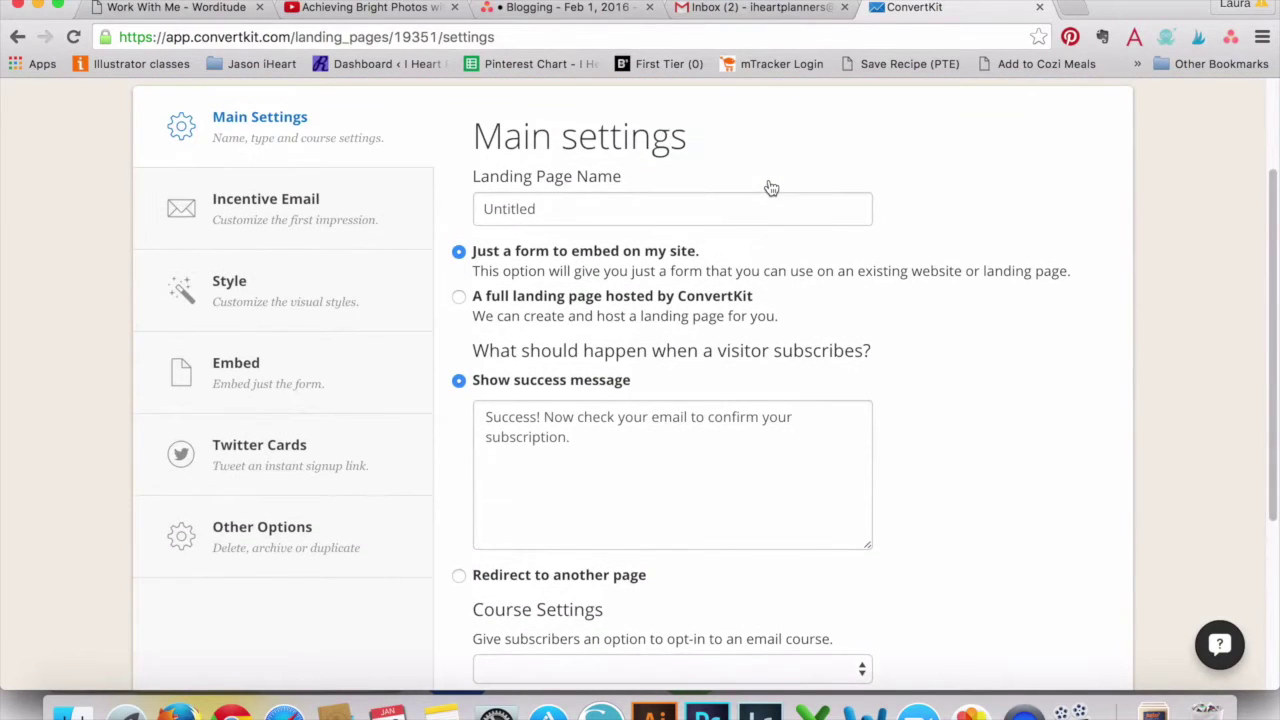
pyautogui.moveTo(594, 209); pyautogui.dragTo(471, 185)
pyautogui.write('Grad')
pyautogui.press('BackSpace')
pyautogui.press('BackSpace')
pyautogui.press('BackSpace')
pyautogui.write('arden Printable')
pyautogui.scroll(-2, 694, 270)
pyautogui.scroll(-1, 695, 268)
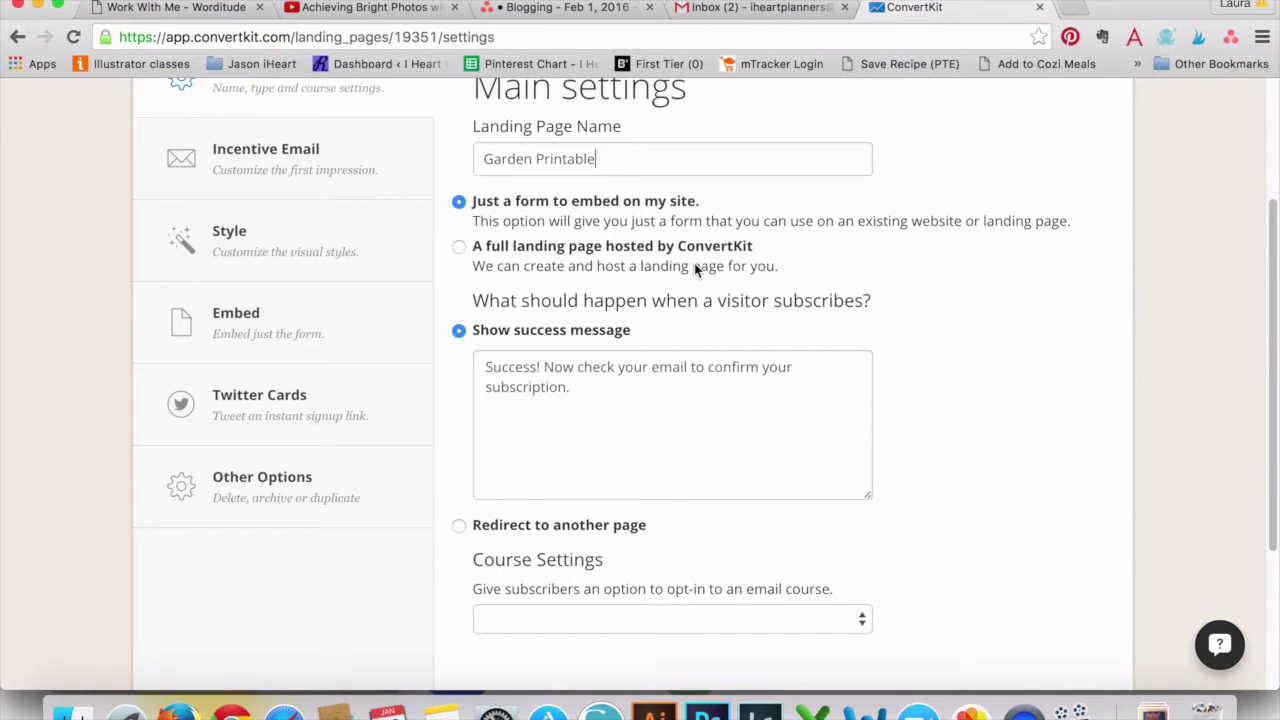
pyautogui.scroll(-1, 694, 263)
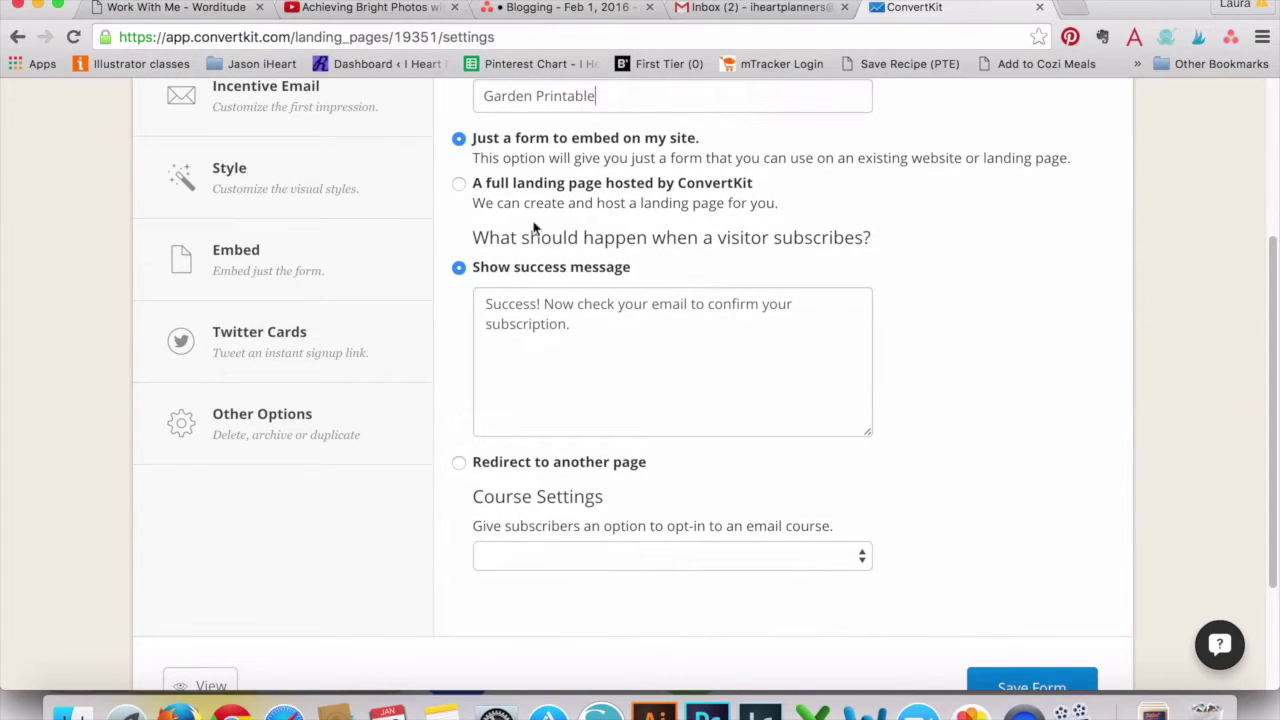
# Select the form's subscription success message text.
pyautogui.scroll(-1, 471, 314)
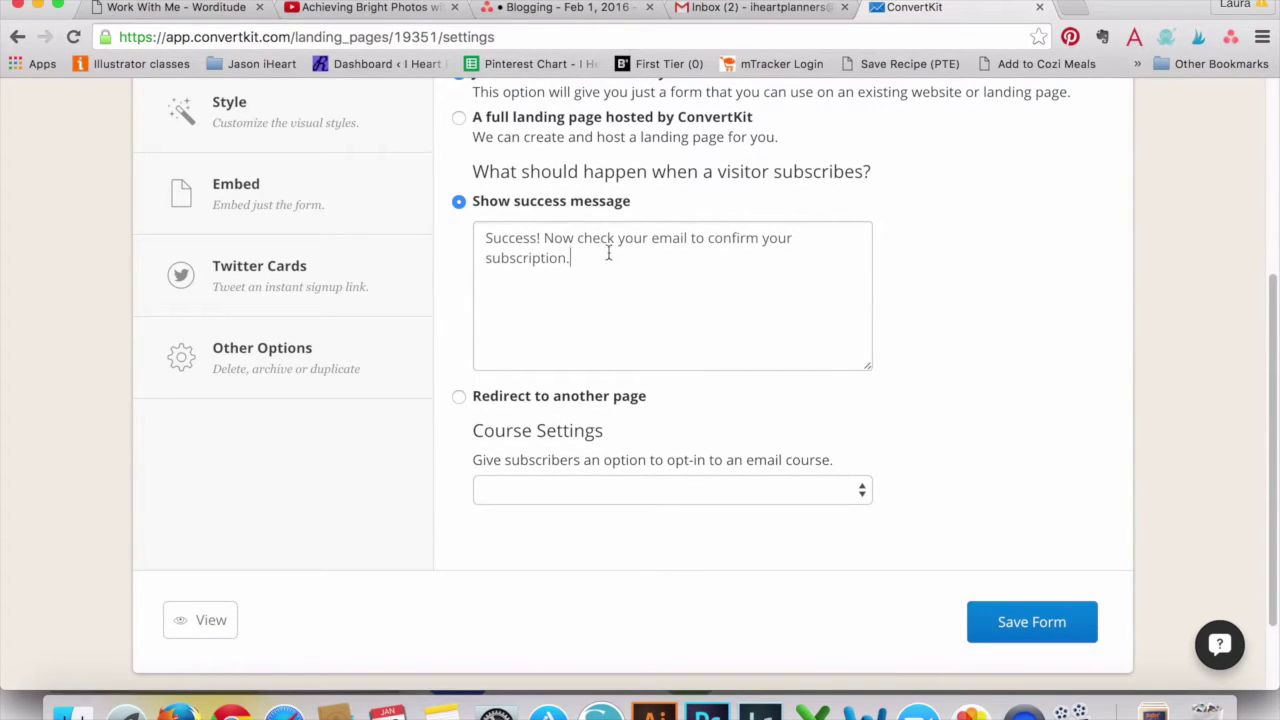
pyautogui.moveTo(569, 258); pyautogui.dragTo(471, 240)
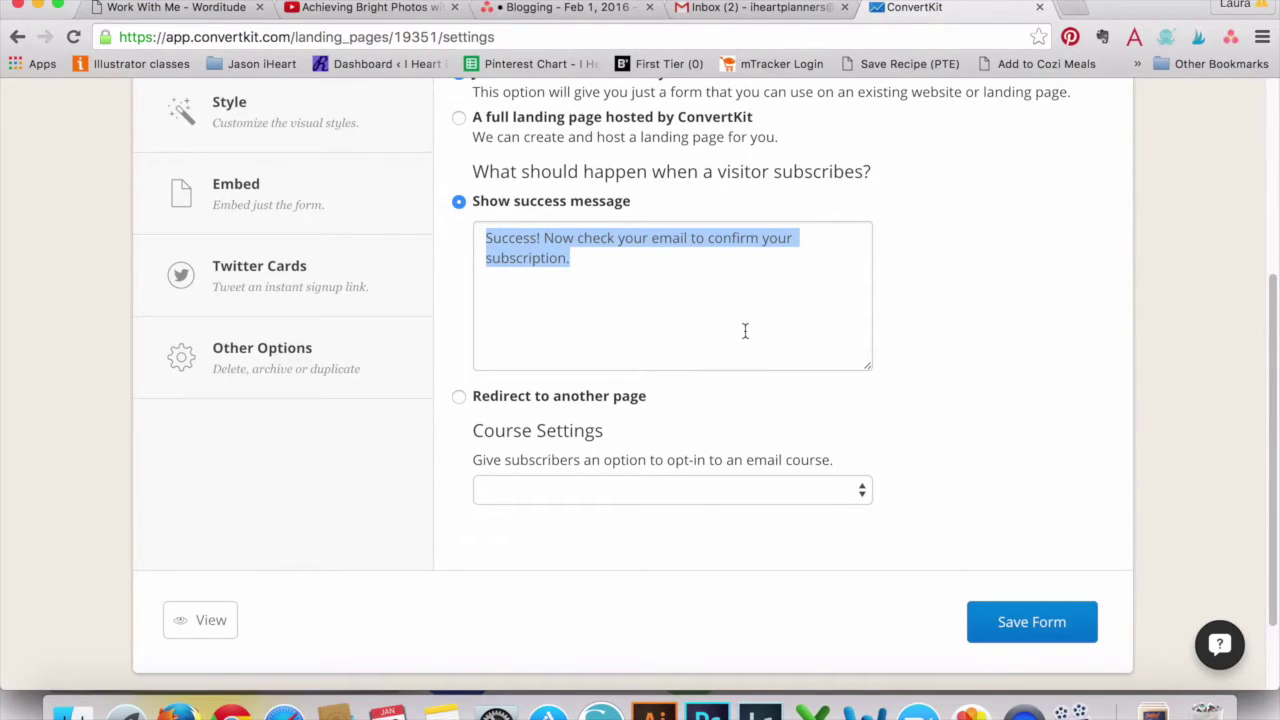
pyautogui.scroll(-1, 743, 331)
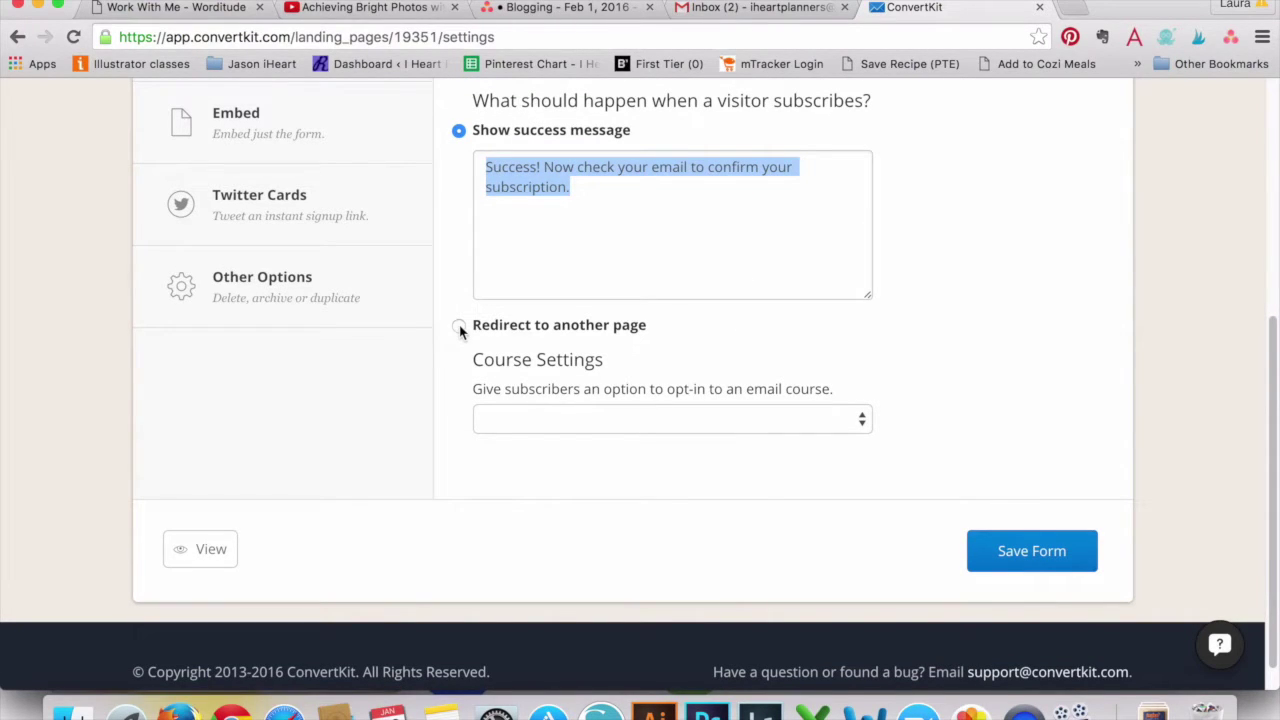
# Offer the 'Get Organized Once and For All' course, leaving 'Make course mandatory' unticked.
pyautogui.click(511, 431)
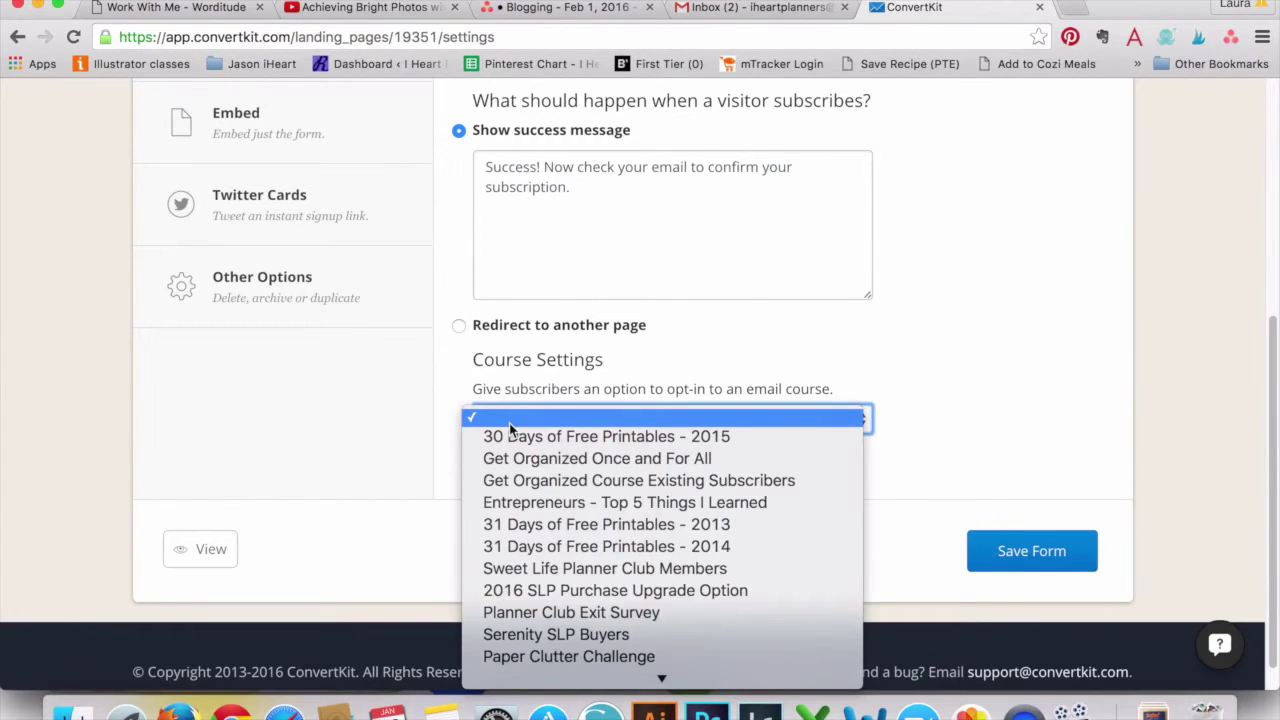
pyautogui.scroll(-1, 511, 431)
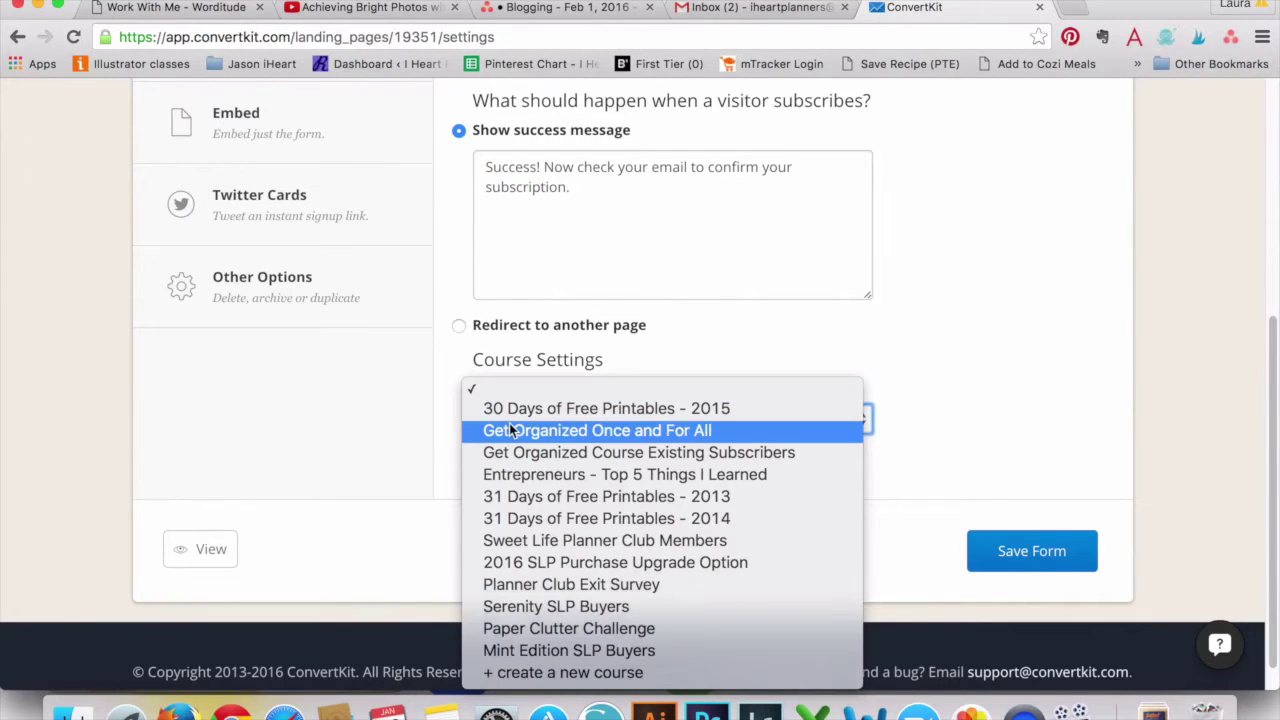
pyautogui.click(605, 431)
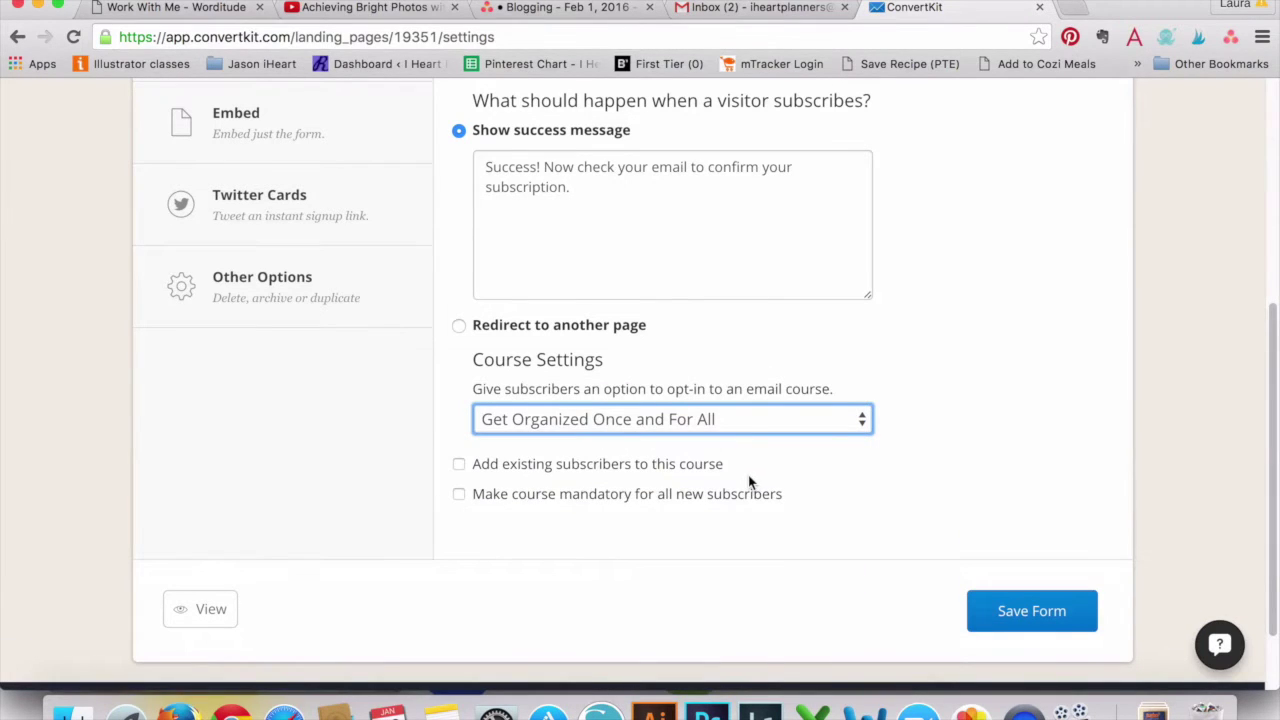
pyautogui.click(459, 494)
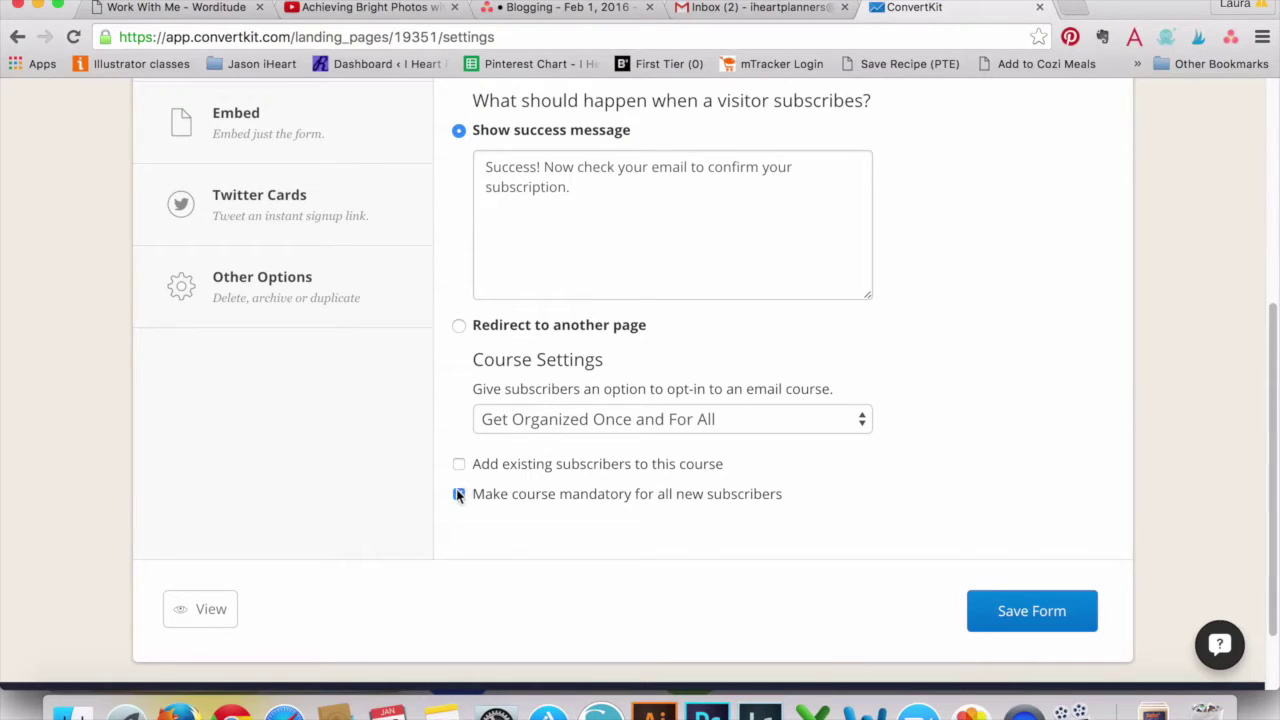
pyautogui.click(459, 494)
pyautogui.moveTo(463, 473)
pyautogui.scroll(5, 326, 494)
pyautogui.scroll(2, 328, 497)
pyautogui.scroll(-5, 328, 495)
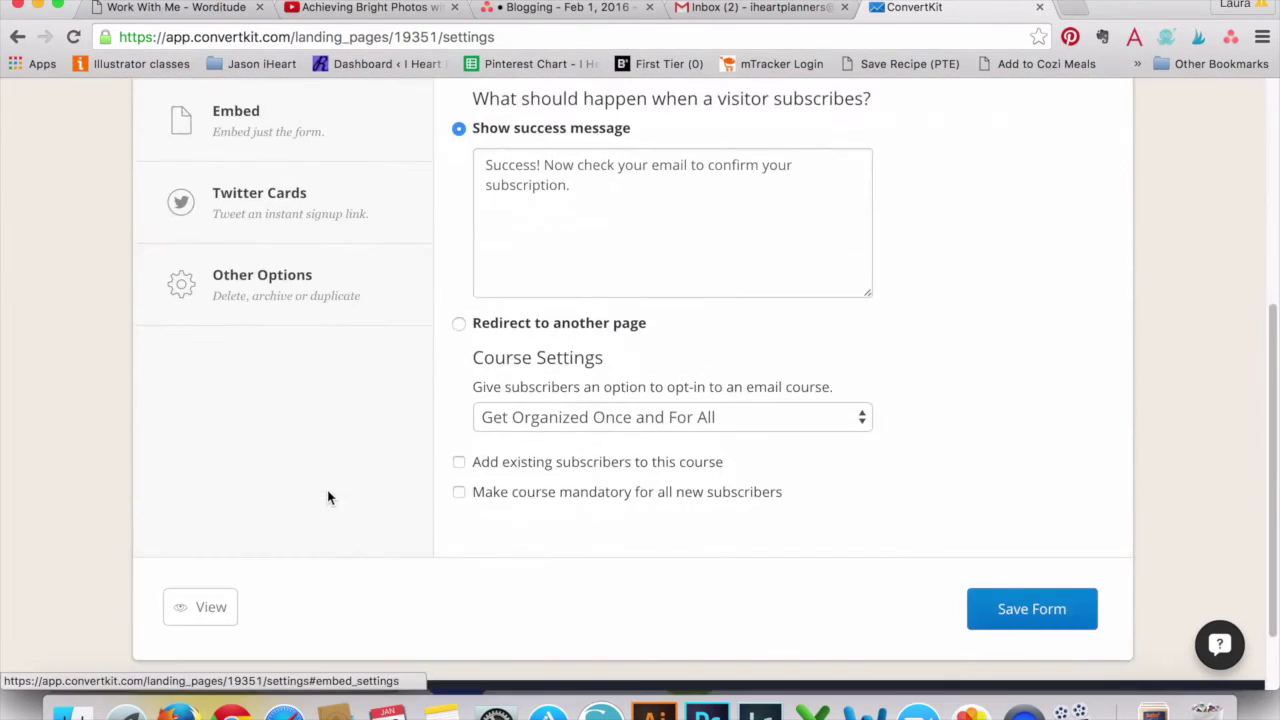
pyautogui.scroll(3, 328, 495)
# Show the Incentive Email settings and review the confirmation email's subject and message.
pyautogui.click(317, 244)
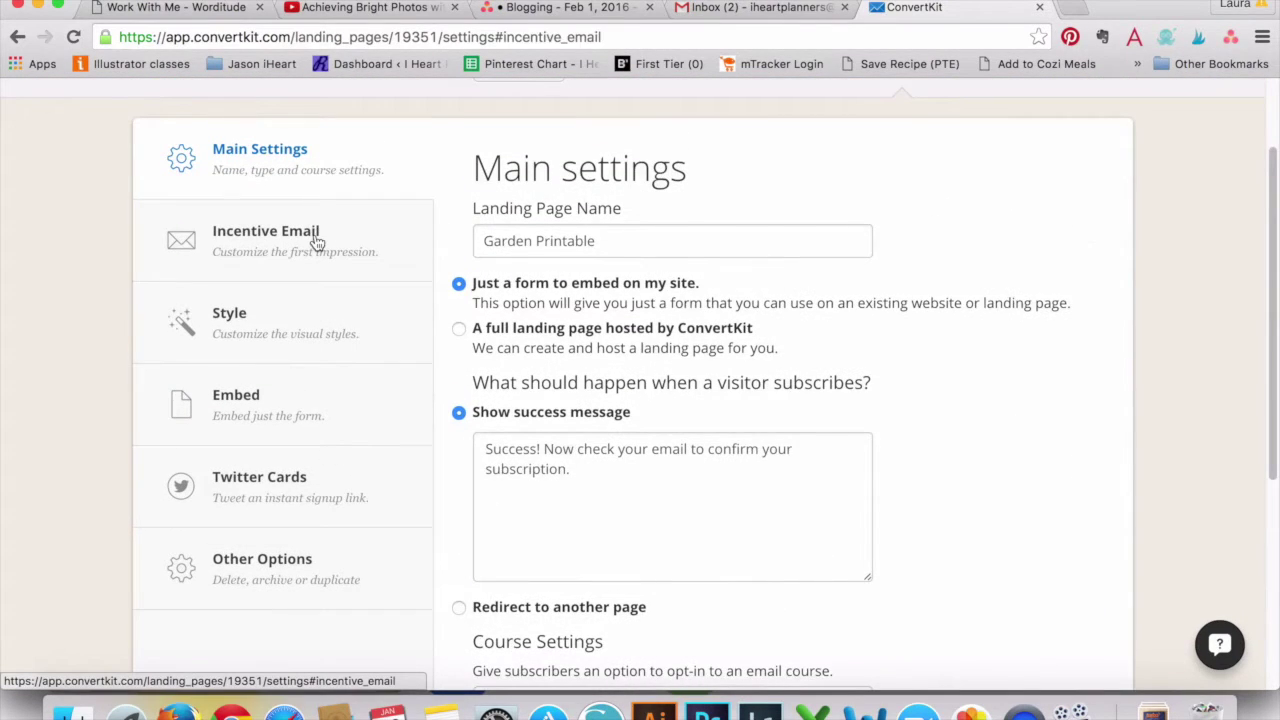
pyautogui.scroll(-1, 962, 201)
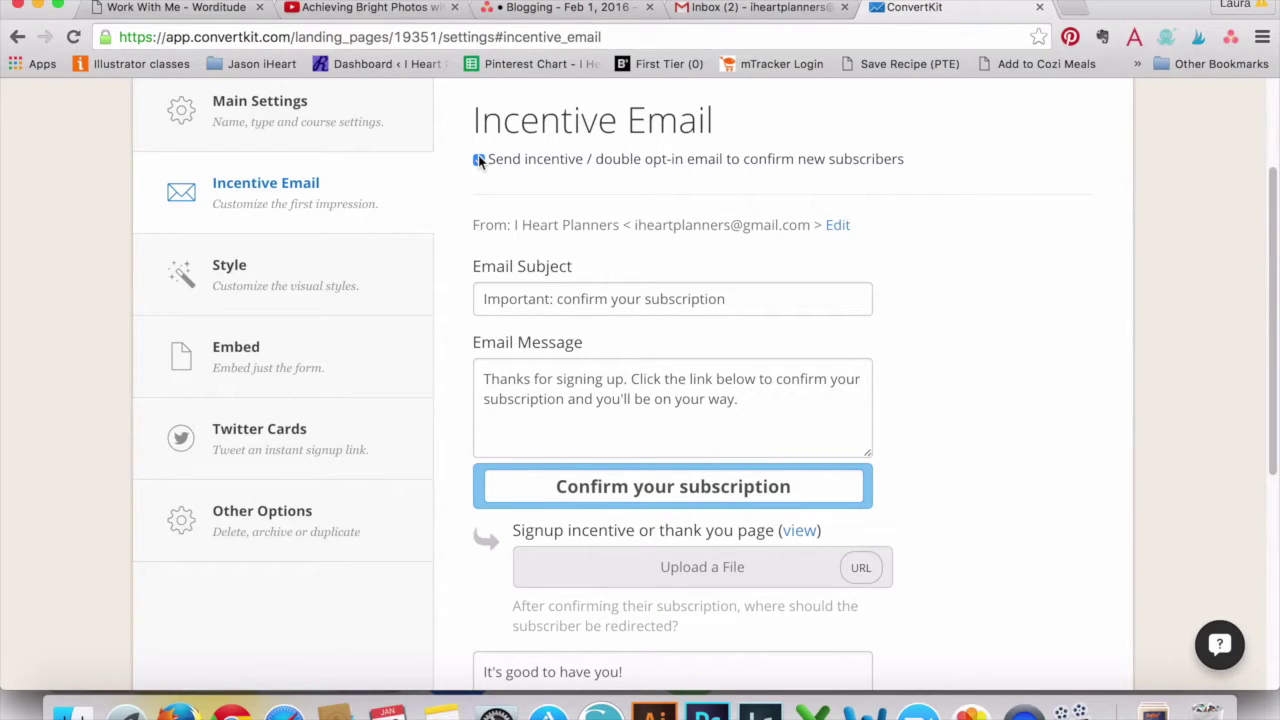
pyautogui.scroll(-5, 478, 155)
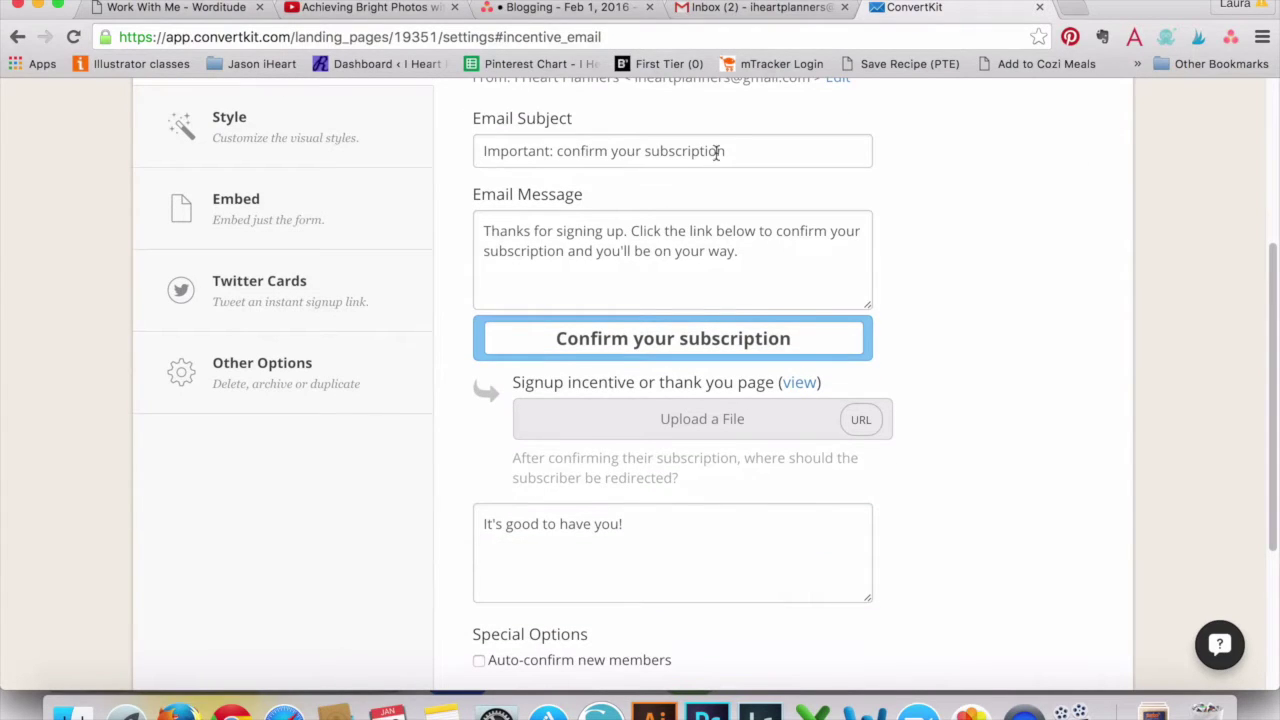
pyautogui.moveTo(716, 150); pyautogui.dragTo(482, 151)
pyautogui.click(589, 284)
pyautogui.scroll(2, 759, 384)
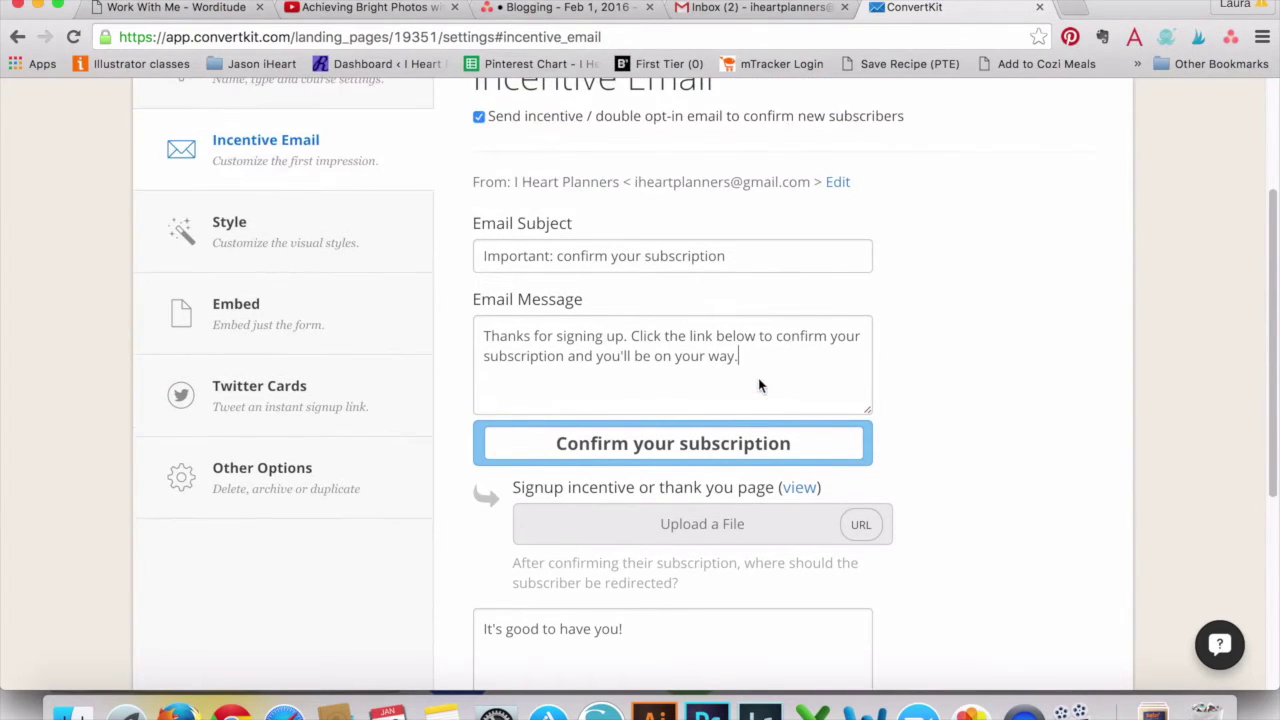
pyautogui.scroll(-5, 758, 386)
pyautogui.scroll(3, 760, 380)
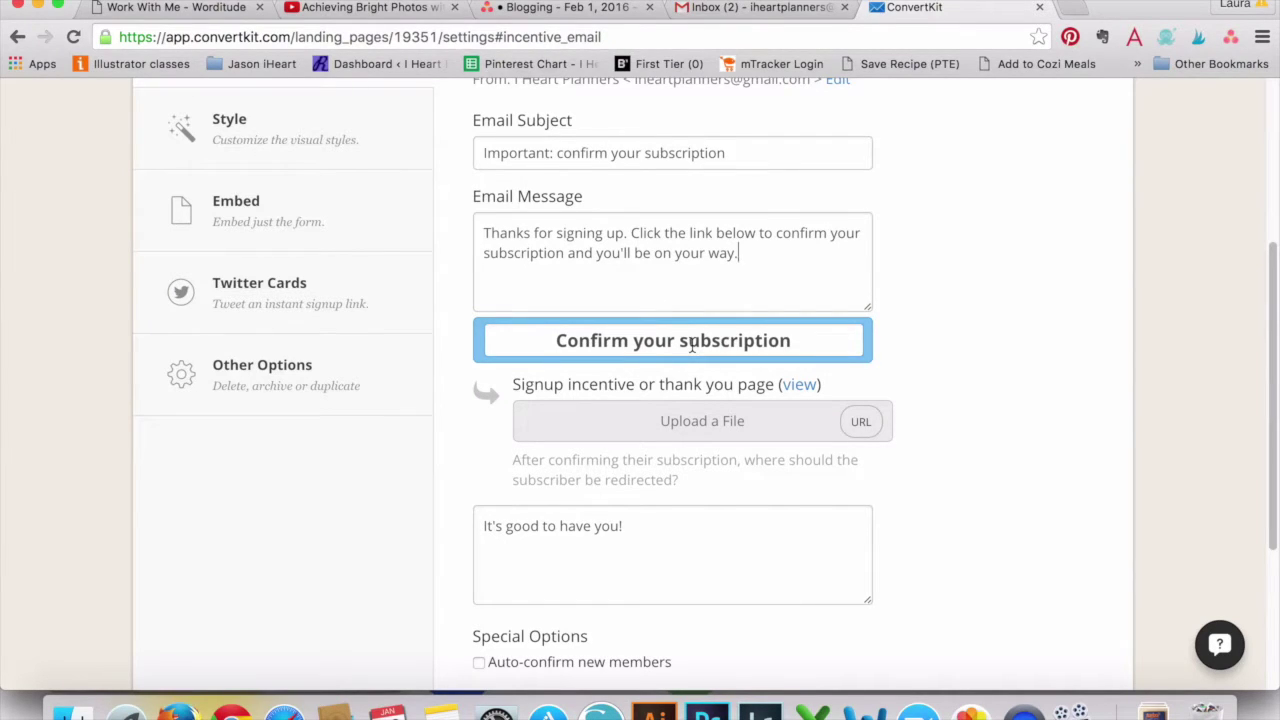
# Toggle 'Auto-confirm new members' on and back off, leaving it disabled.
pyautogui.scroll(-2, 674, 400)
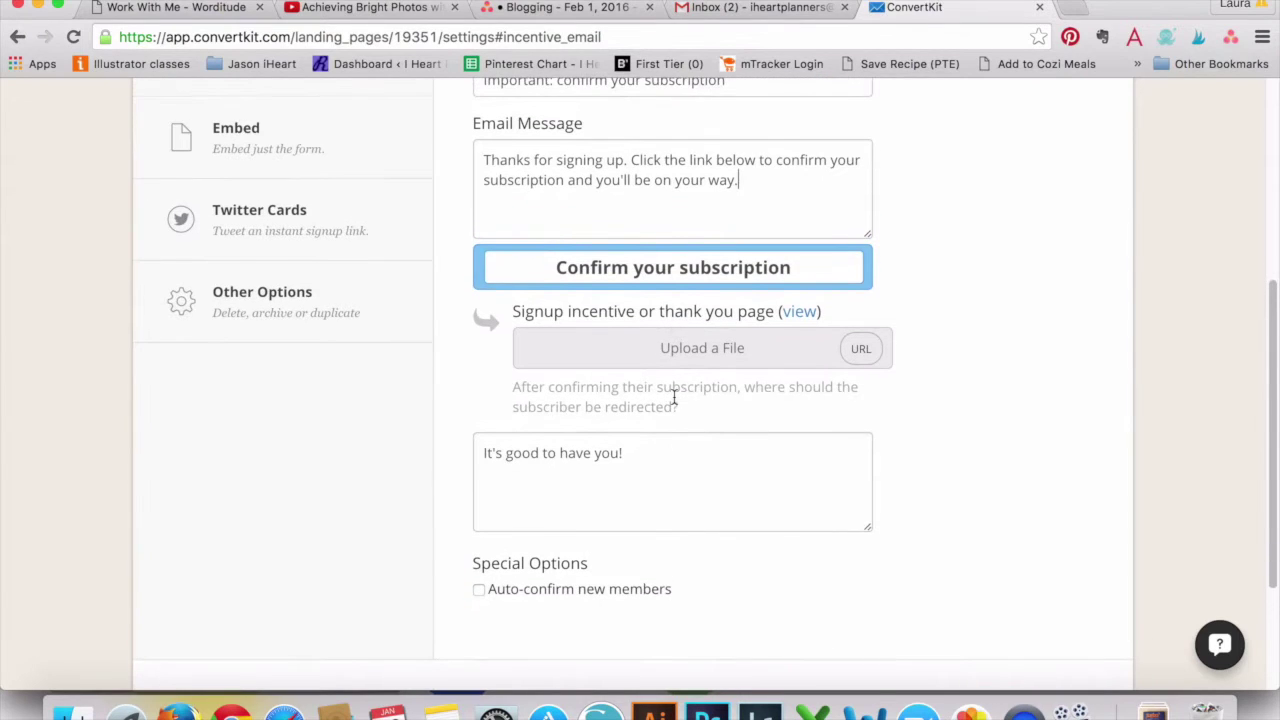
pyautogui.scroll(-5, 674, 400)
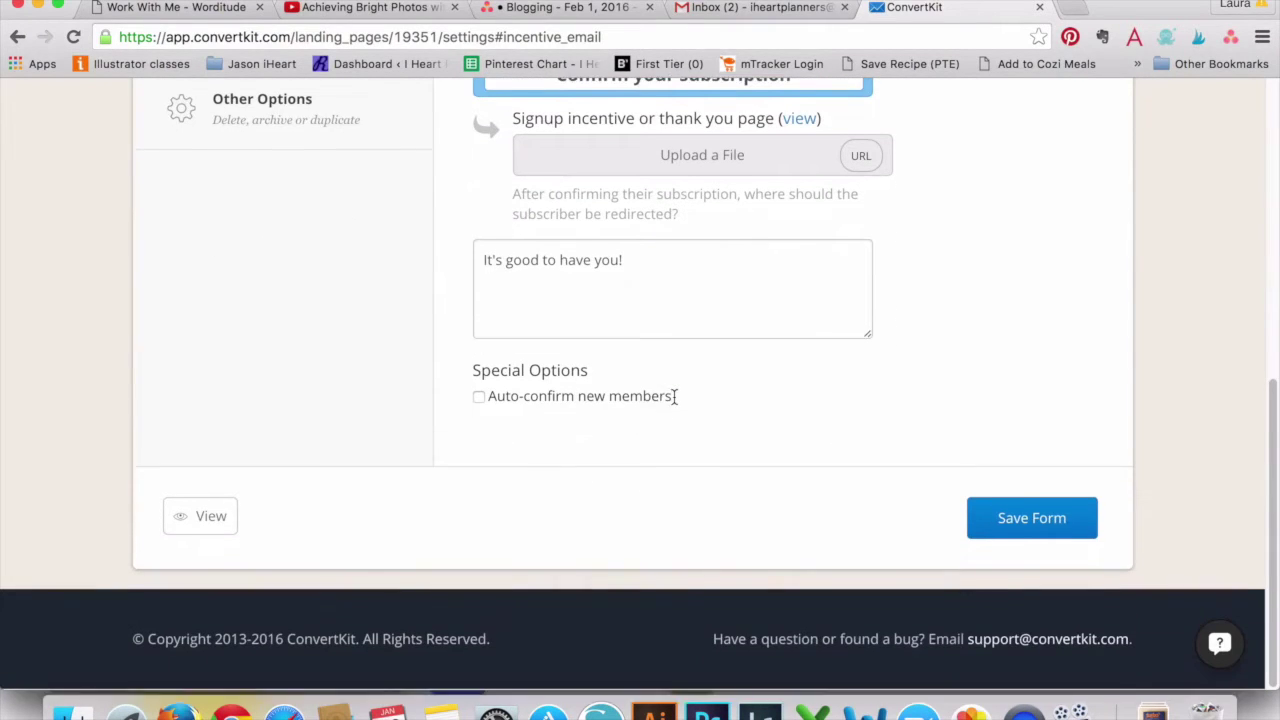
pyautogui.scroll(10, 257, 374)
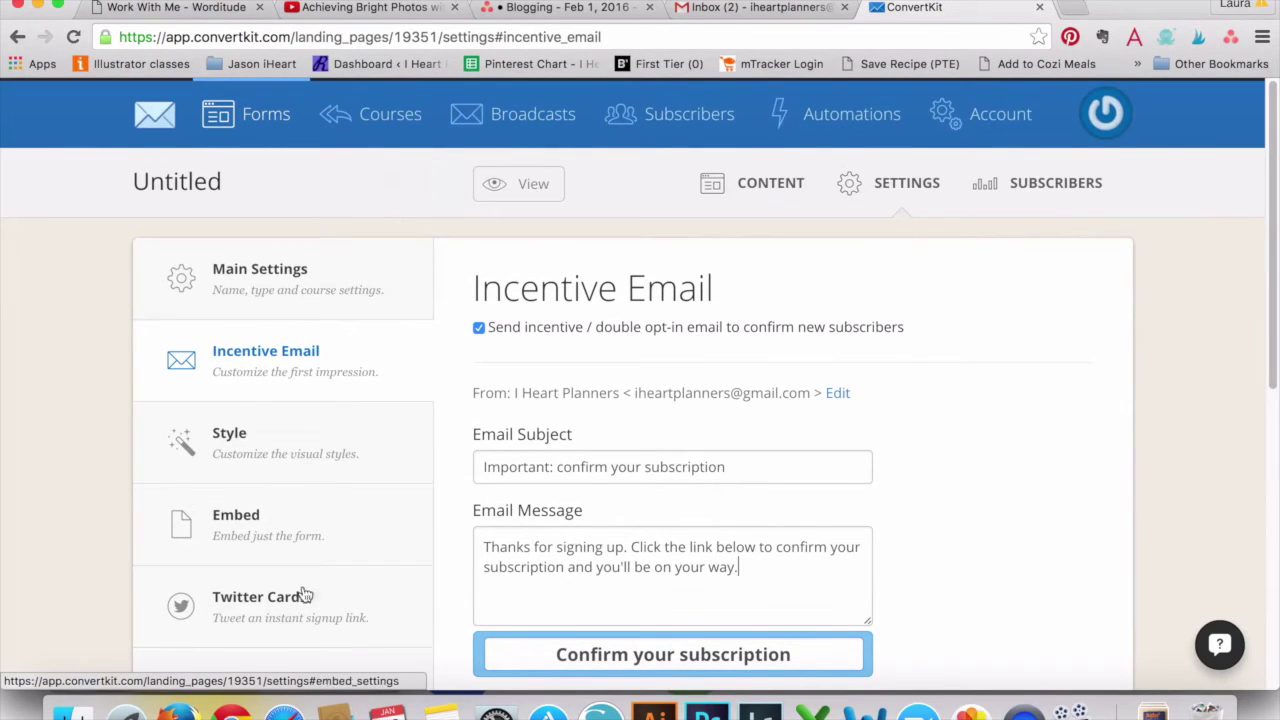
pyautogui.scroll(-10, 591, 290)
pyautogui.scroll(-3, 591, 290)
pyautogui.click(480, 398)
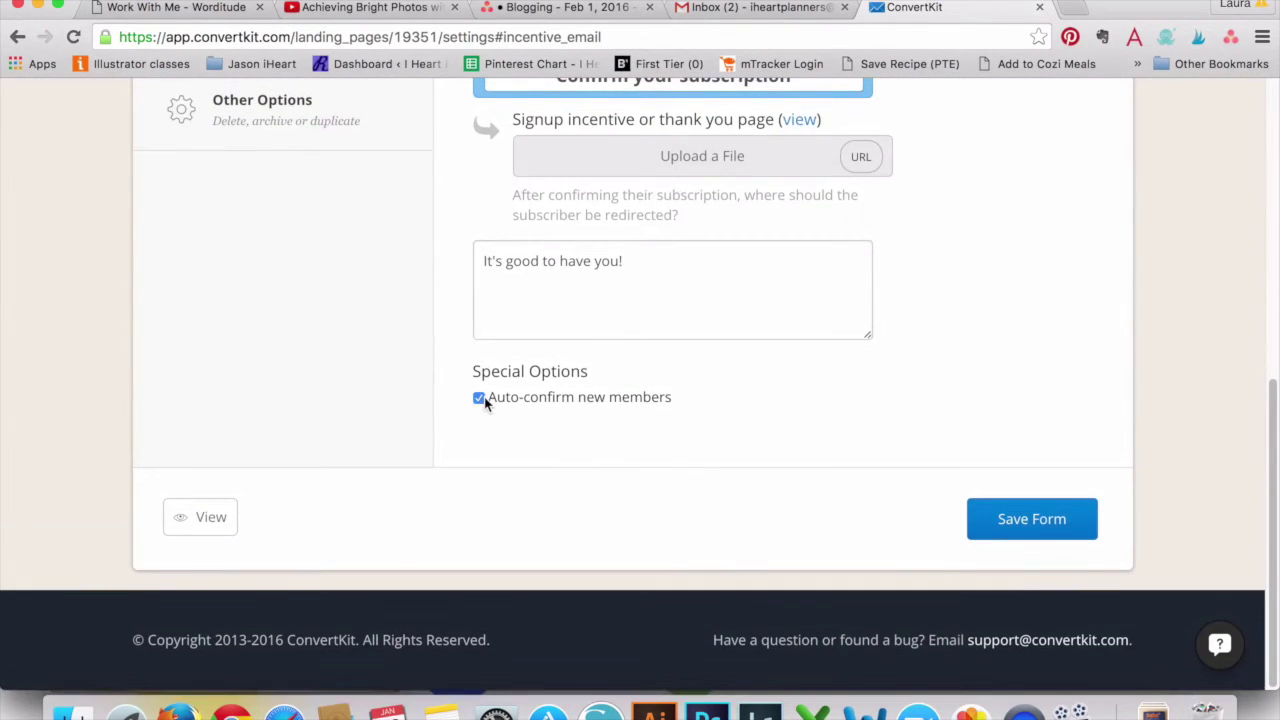
pyautogui.click(480, 398)
pyautogui.scroll(10, 340, 460)
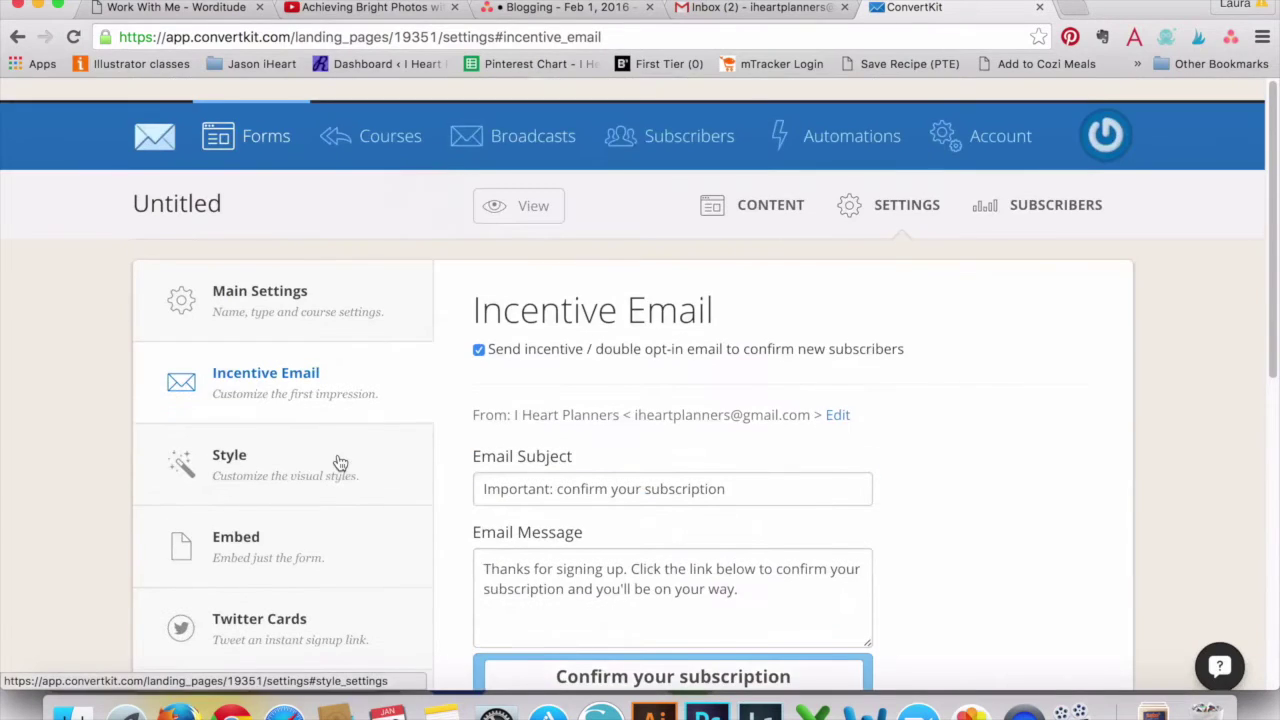
# View the form's Style settings, then its JavaScript and raw HTML embed code.
pyautogui.click(340, 460)
pyautogui.scroll(-12, 797, 371)
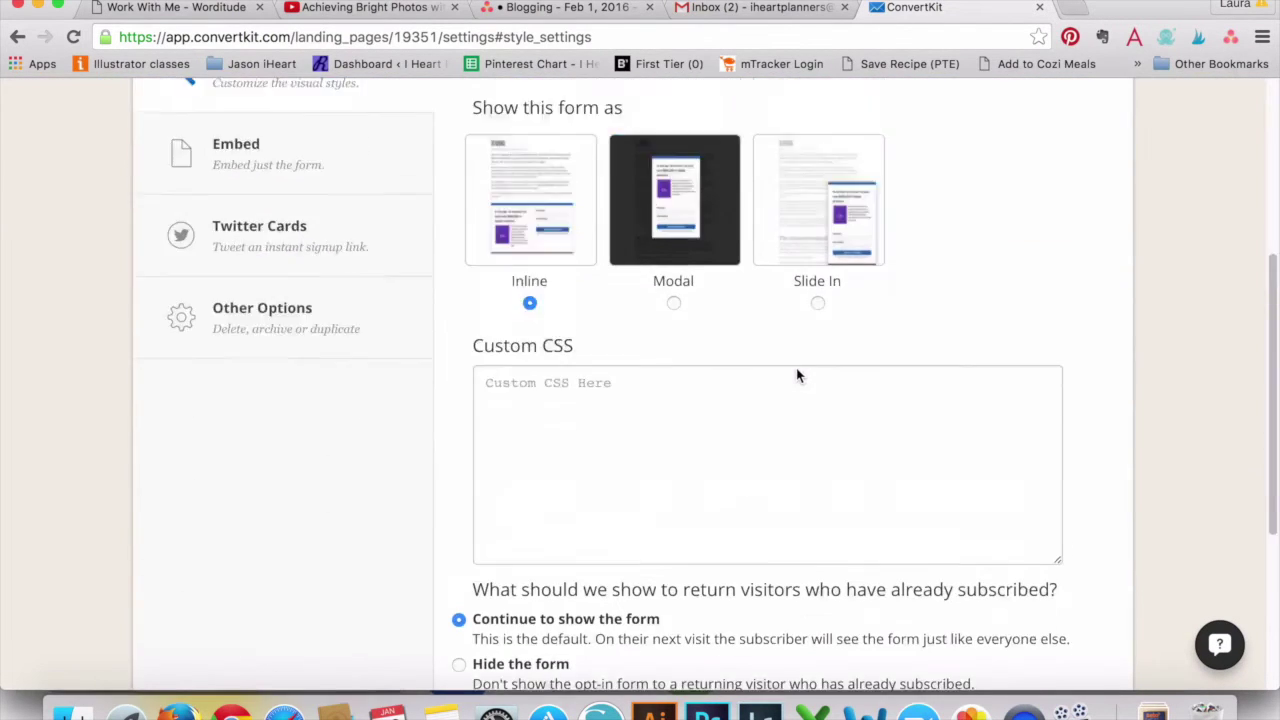
pyautogui.scroll(12, 797, 375)
pyautogui.click(256, 530)
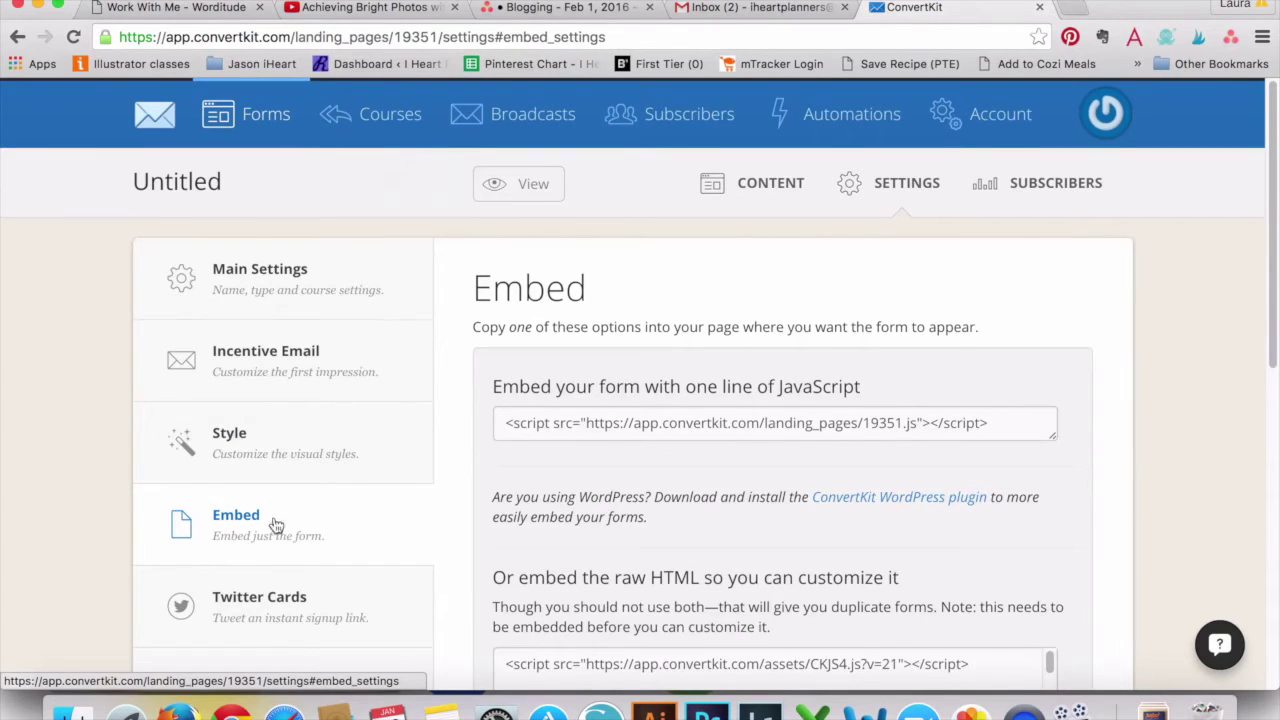
pyautogui.scroll(-10, 549, 538)
pyautogui.scroll(-5, 549, 538)
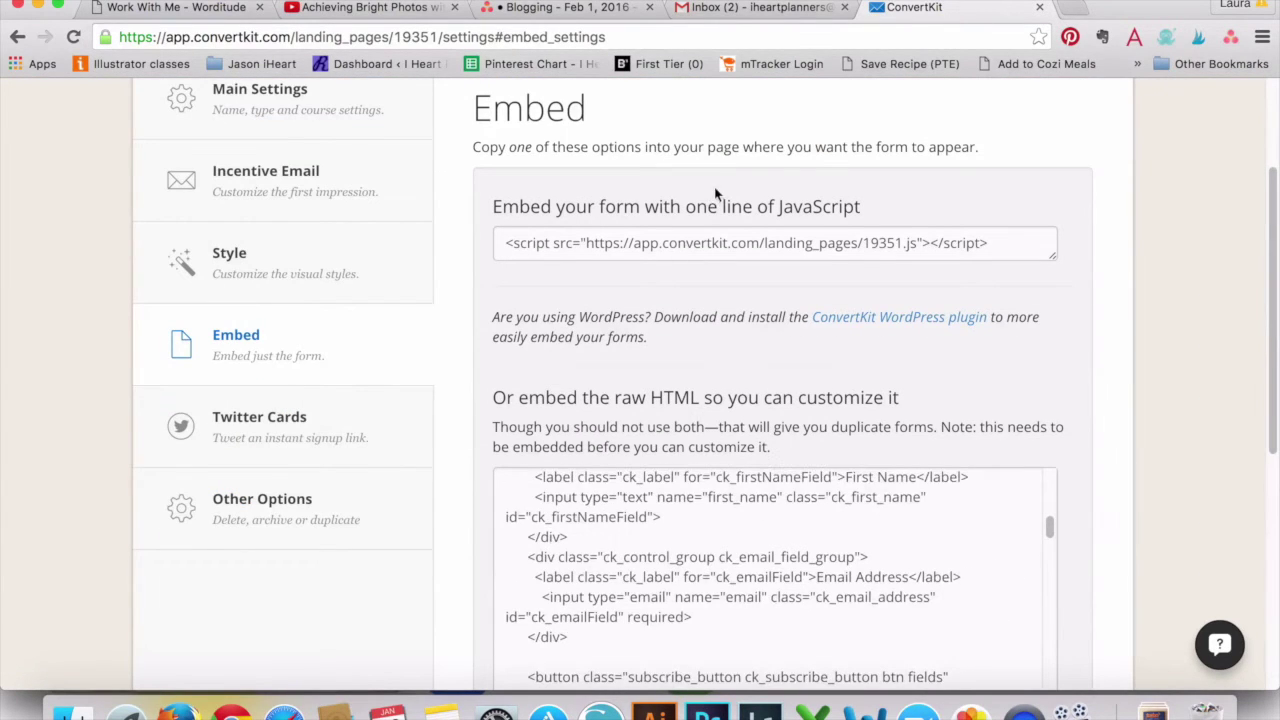
pyautogui.scroll(-6, 712, 205)
pyautogui.scroll(-2, 712, 205)
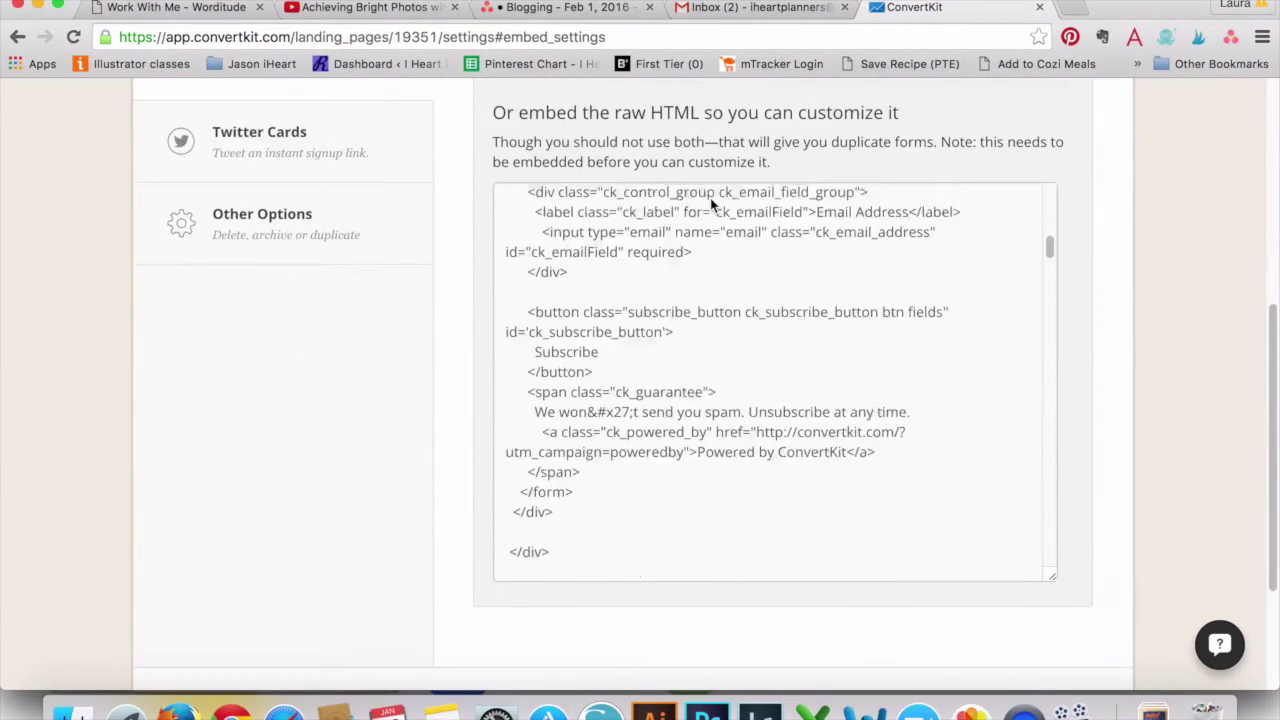
pyautogui.scroll(15, 712, 205)
pyautogui.scroll(3, 712, 205)
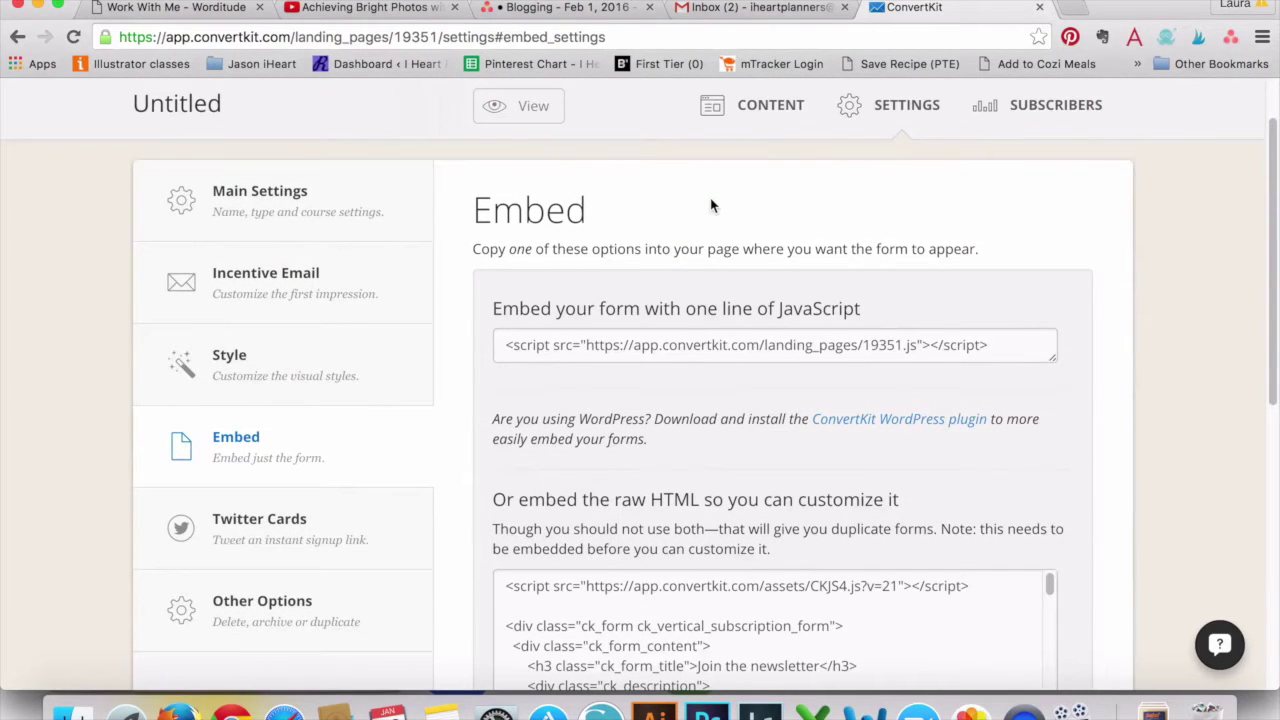
pyautogui.scroll(-8, 246, 457)
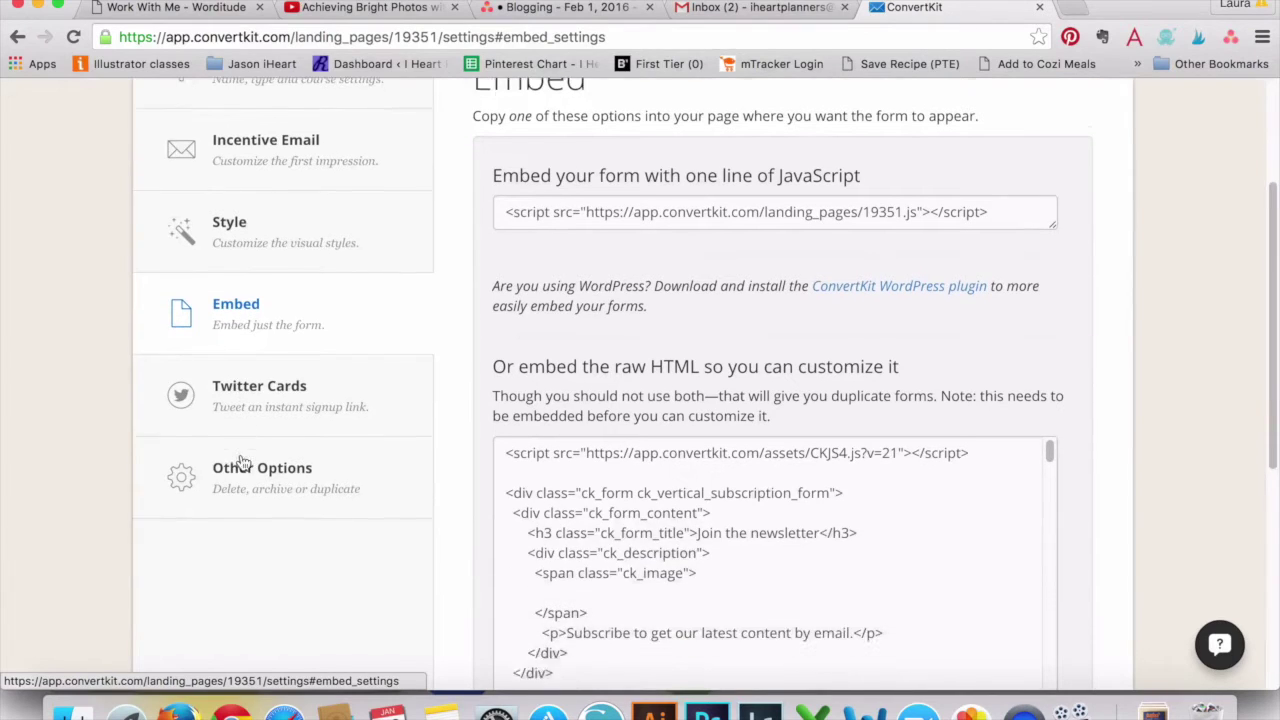
# Review the Twitter lead card setup and the Duplicate, Archive and Delete form options.
pyautogui.click(243, 461)
pyautogui.click(251, 400)
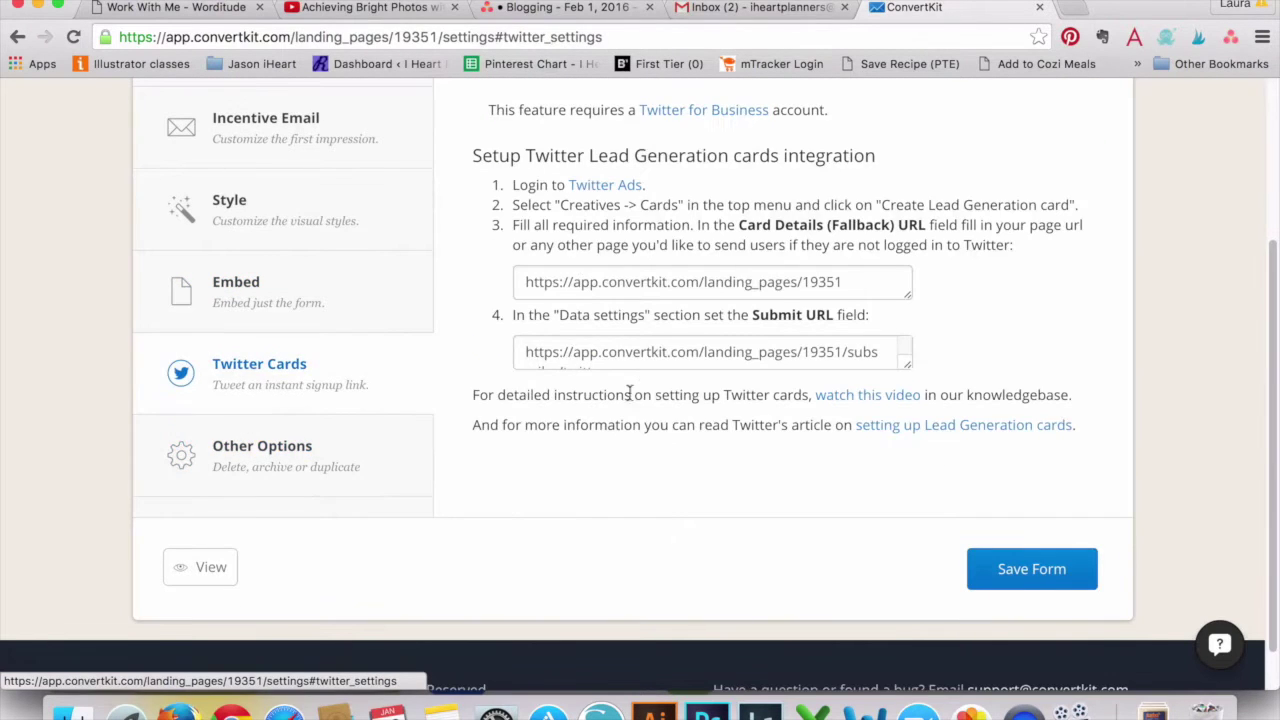
pyautogui.scroll(1, 642, 387)
pyautogui.scroll(-2, 305, 470)
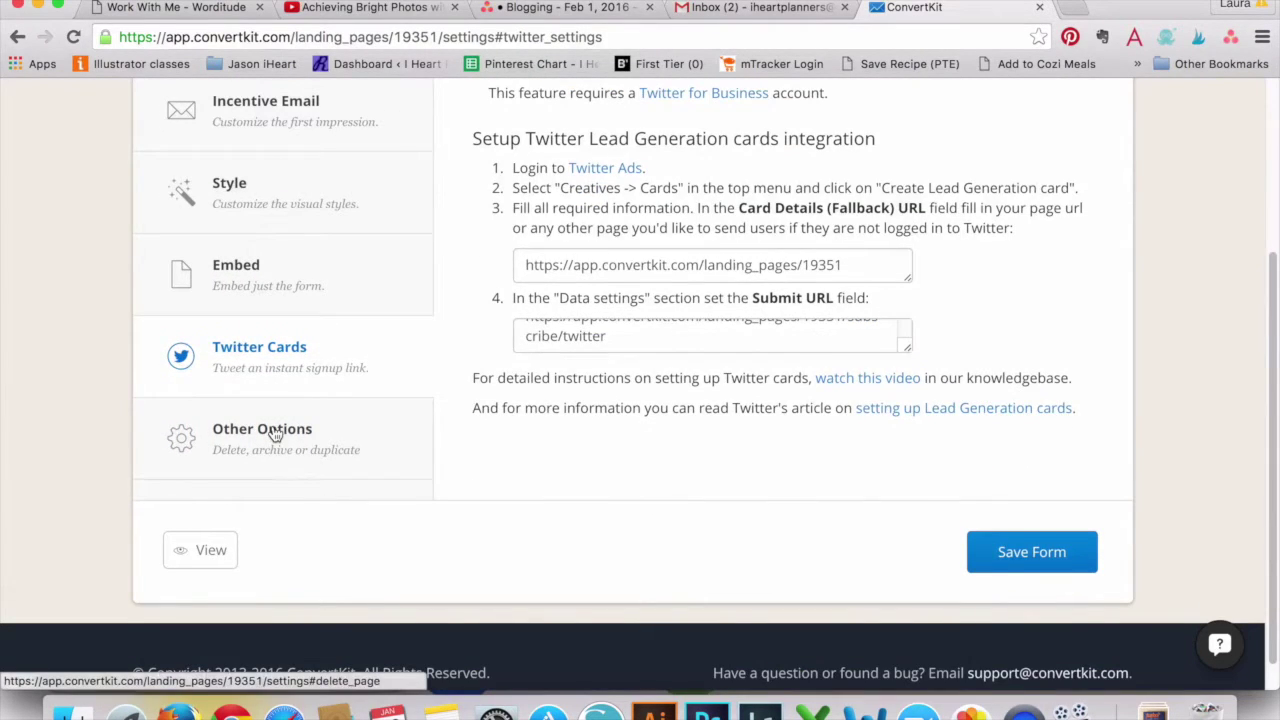
pyautogui.click(274, 433)
pyautogui.scroll(5, 275, 433)
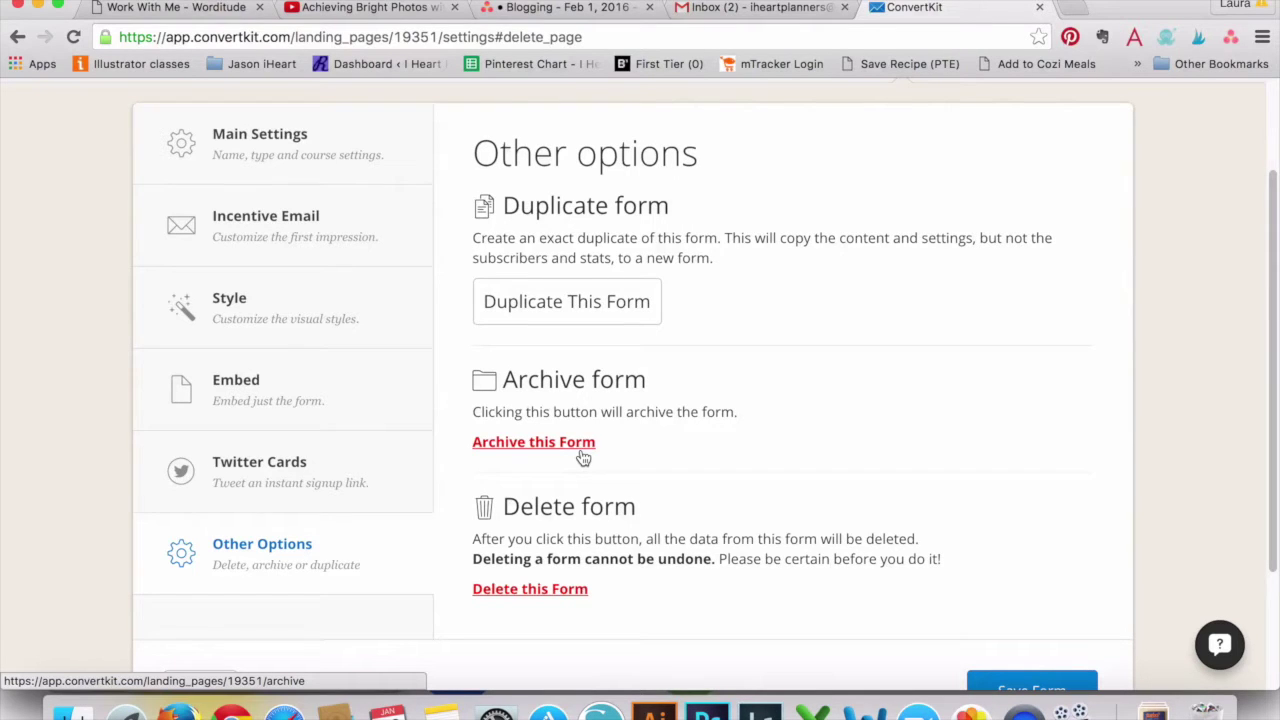
pyautogui.scroll(3, 340, 530)
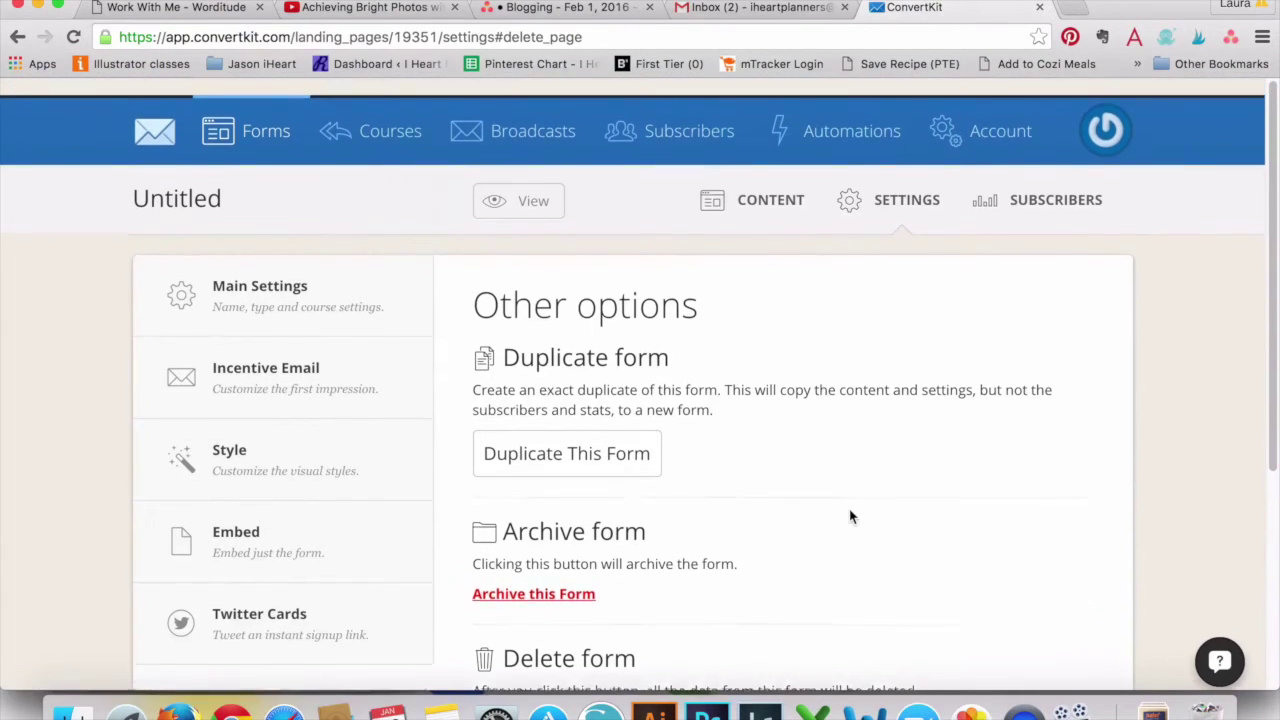
pyautogui.scroll(-5, 849, 517)
pyautogui.scroll(5, 849, 517)
# Check the form's subscriber report (0 visitors, 0.00% conversion), then return to its content editor.
pyautogui.click(1080, 183)
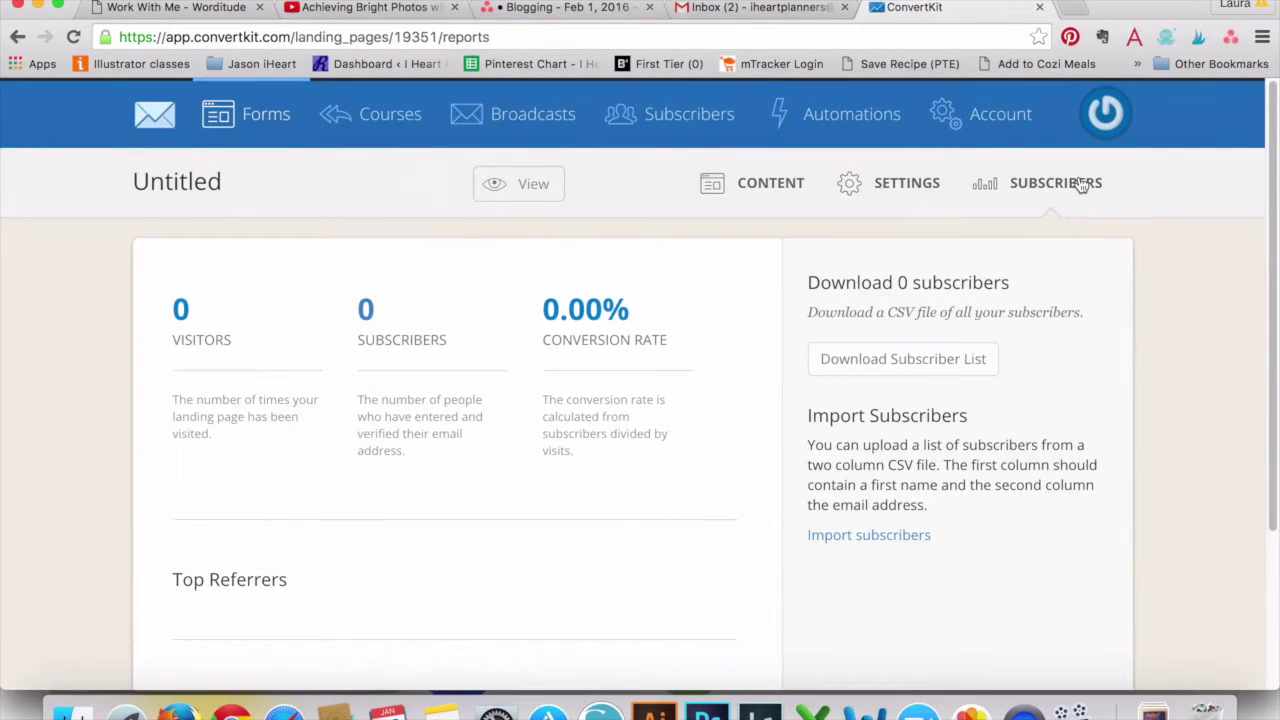
pyautogui.scroll(-3, 590, 290)
pyautogui.scroll(3, 590, 290)
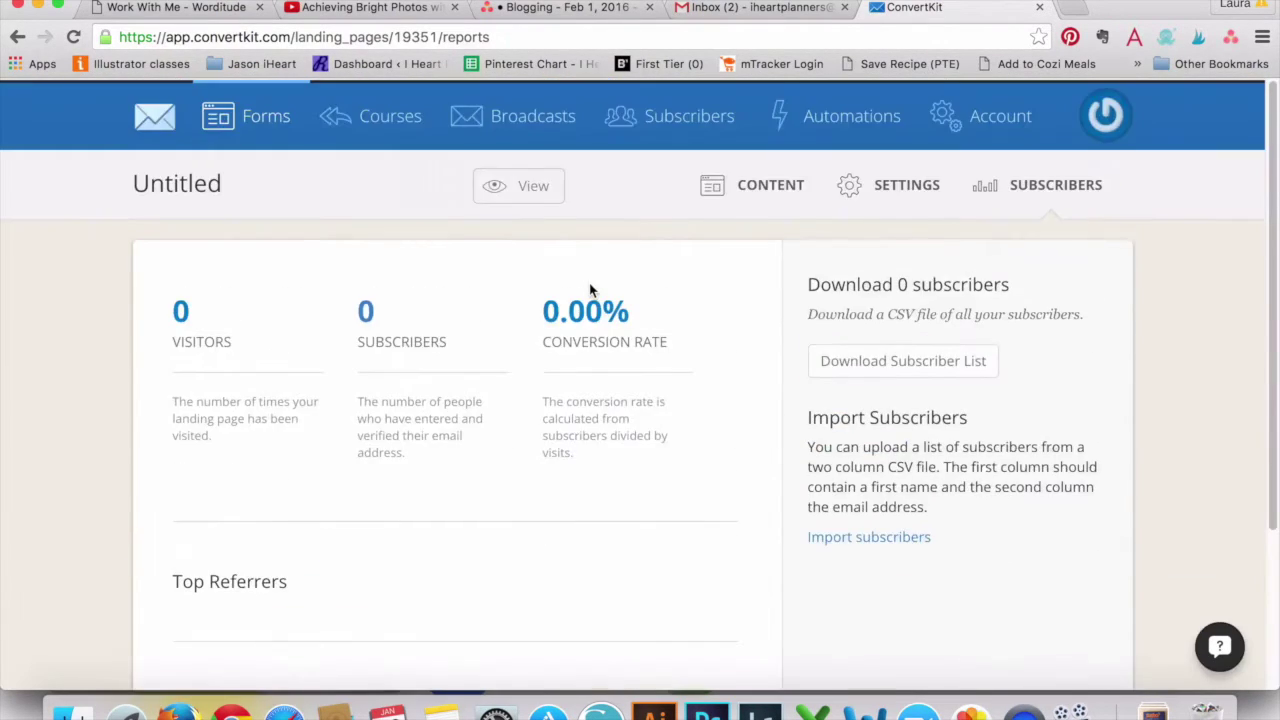
pyautogui.scroll(-3, 590, 290)
pyautogui.scroll(3, 590, 290)
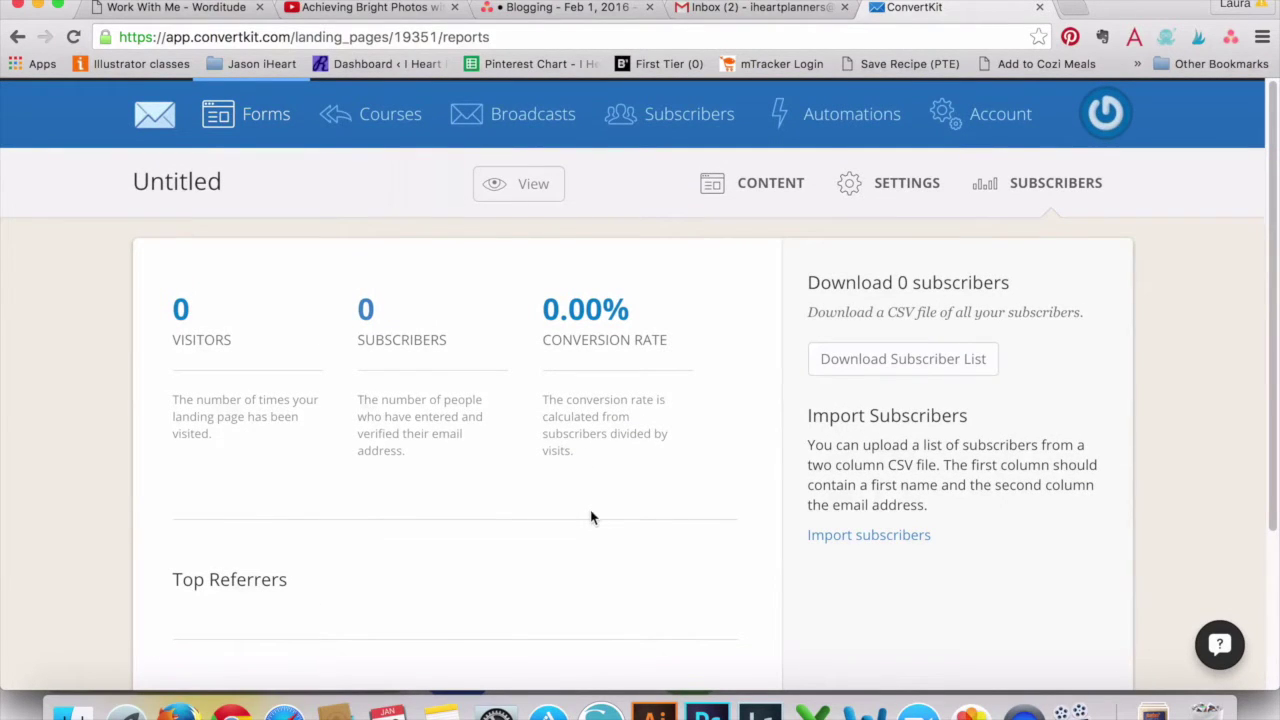
pyautogui.scroll(-3, 594, 517)
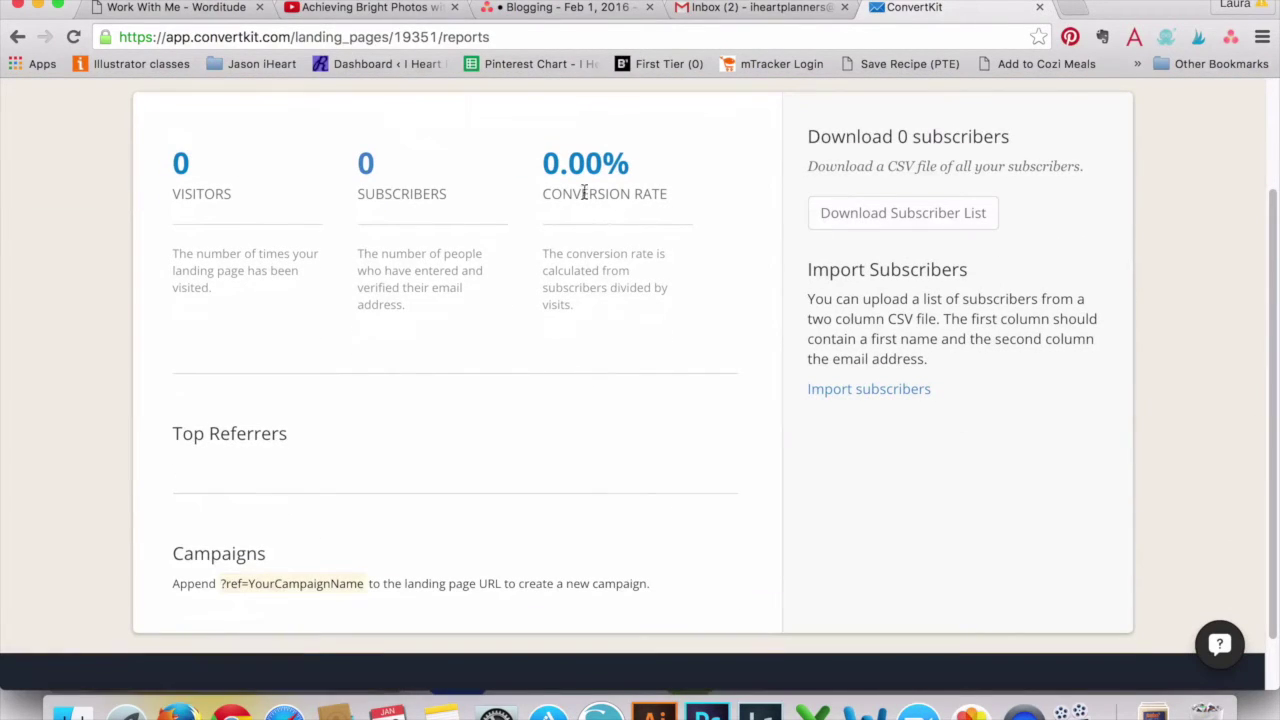
pyautogui.scroll(3, 666, 274)
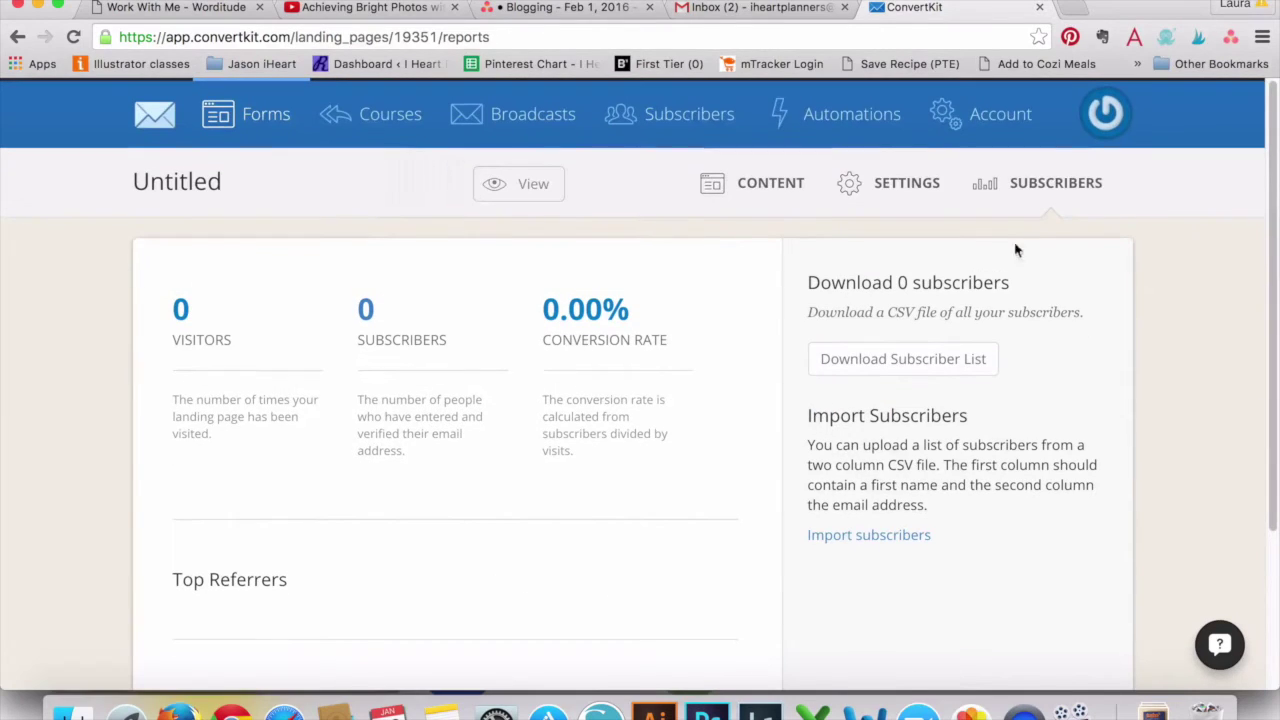
pyautogui.click(768, 182)
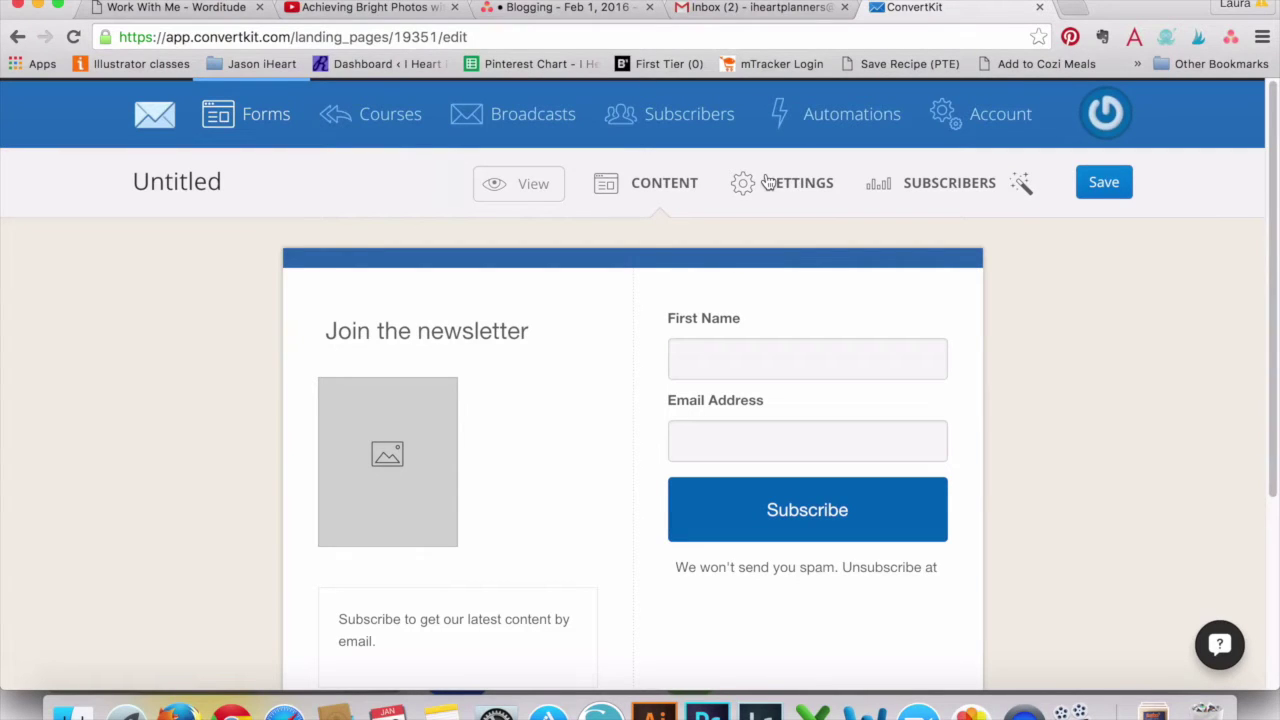
# Go back to the Forms overview, then move on to the Automation Rules list.
pyautogui.click(262, 114)
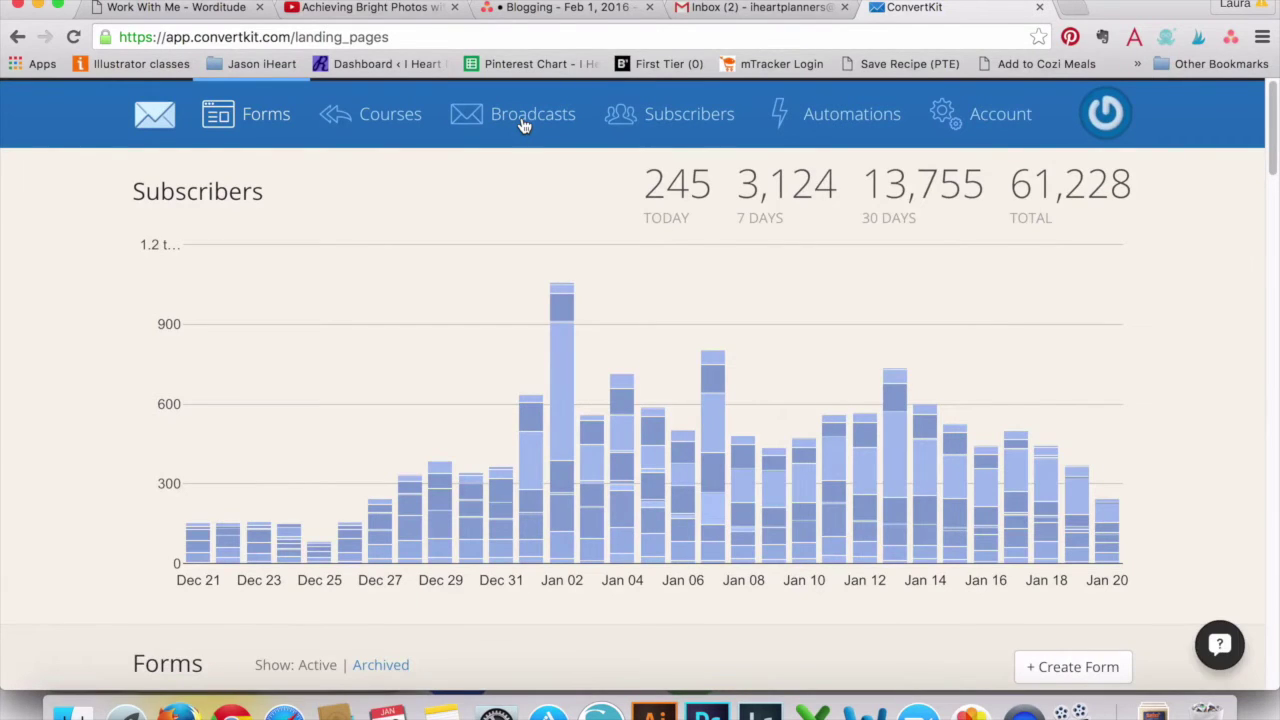
pyautogui.scroll(-5, 524, 125)
pyautogui.scroll(5, 524, 125)
pyautogui.click(815, 116)
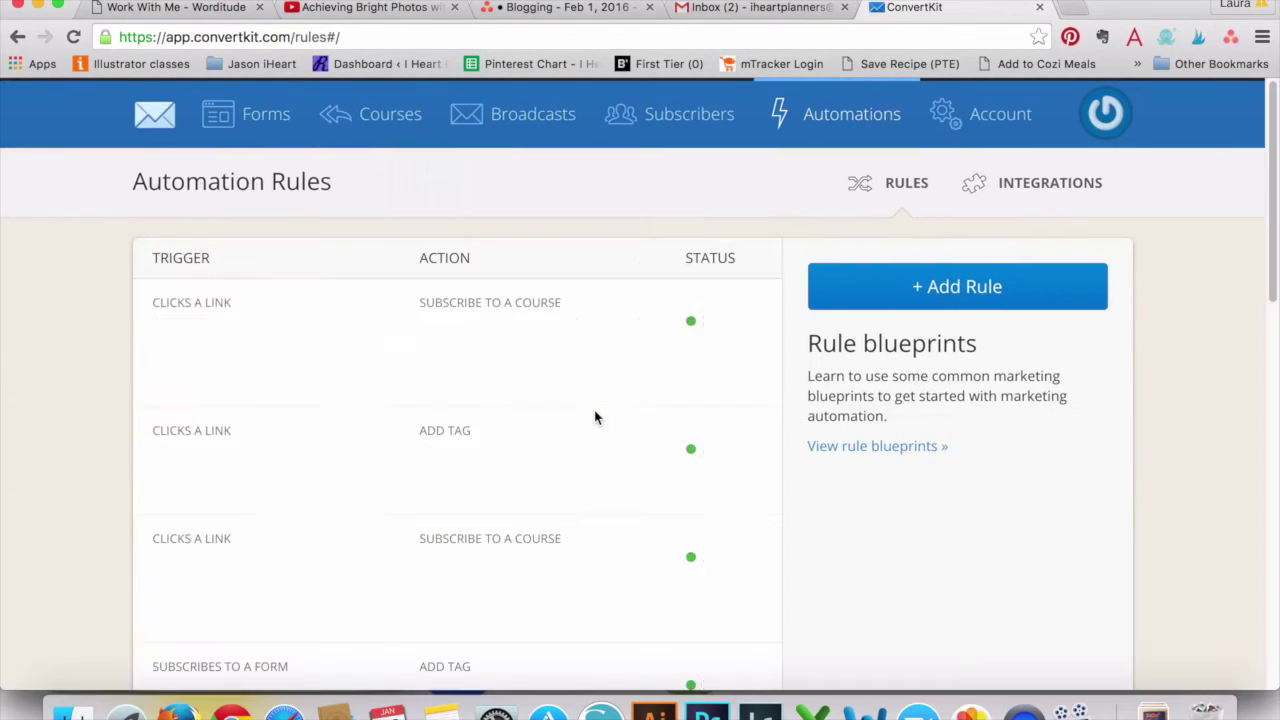
# Add a new automation rule with 'Subscribes to a form' as its trigger.
pyautogui.scroll(-2, 595, 417)
pyautogui.scroll(2, 595, 417)
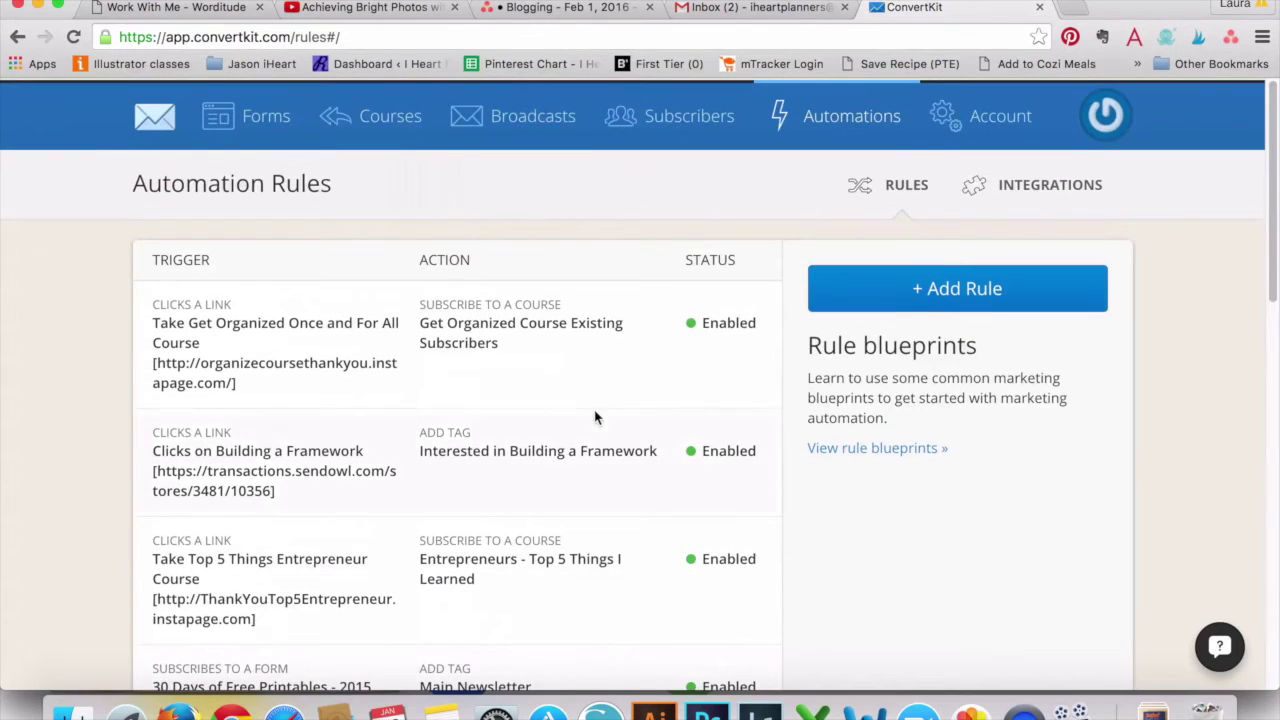
pyautogui.click(984, 292)
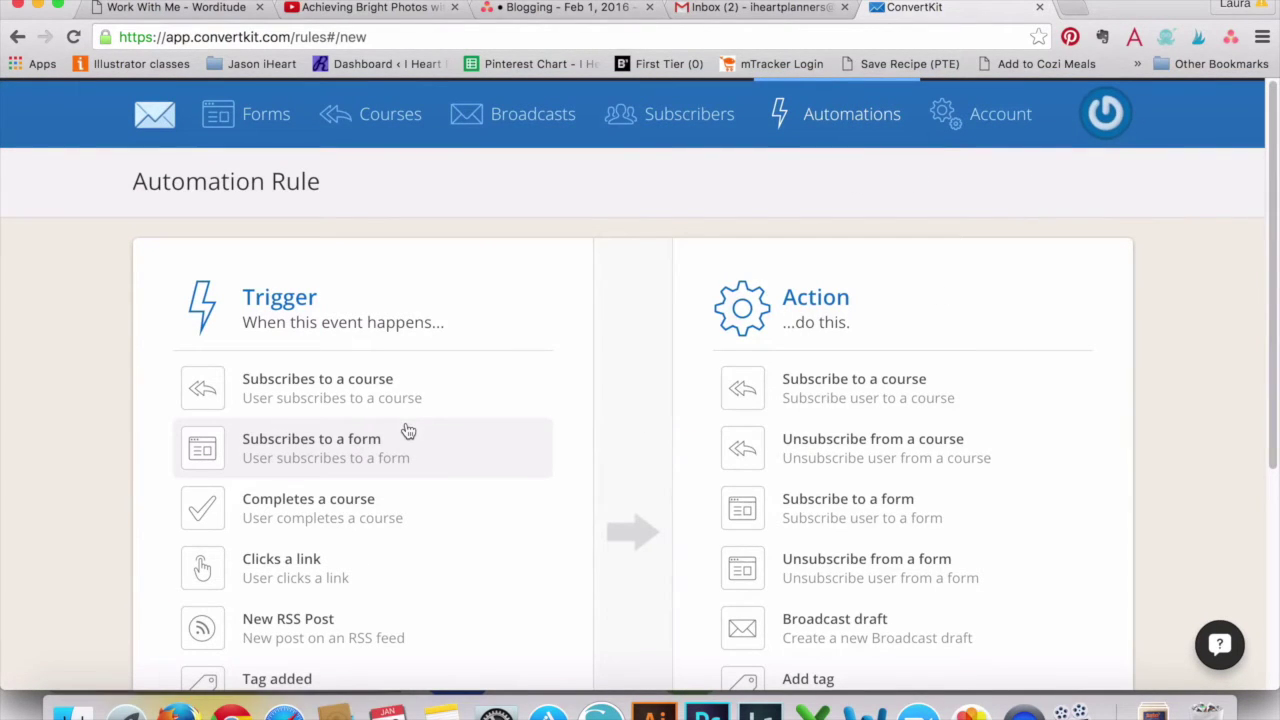
pyautogui.scroll(-3, 446, 294)
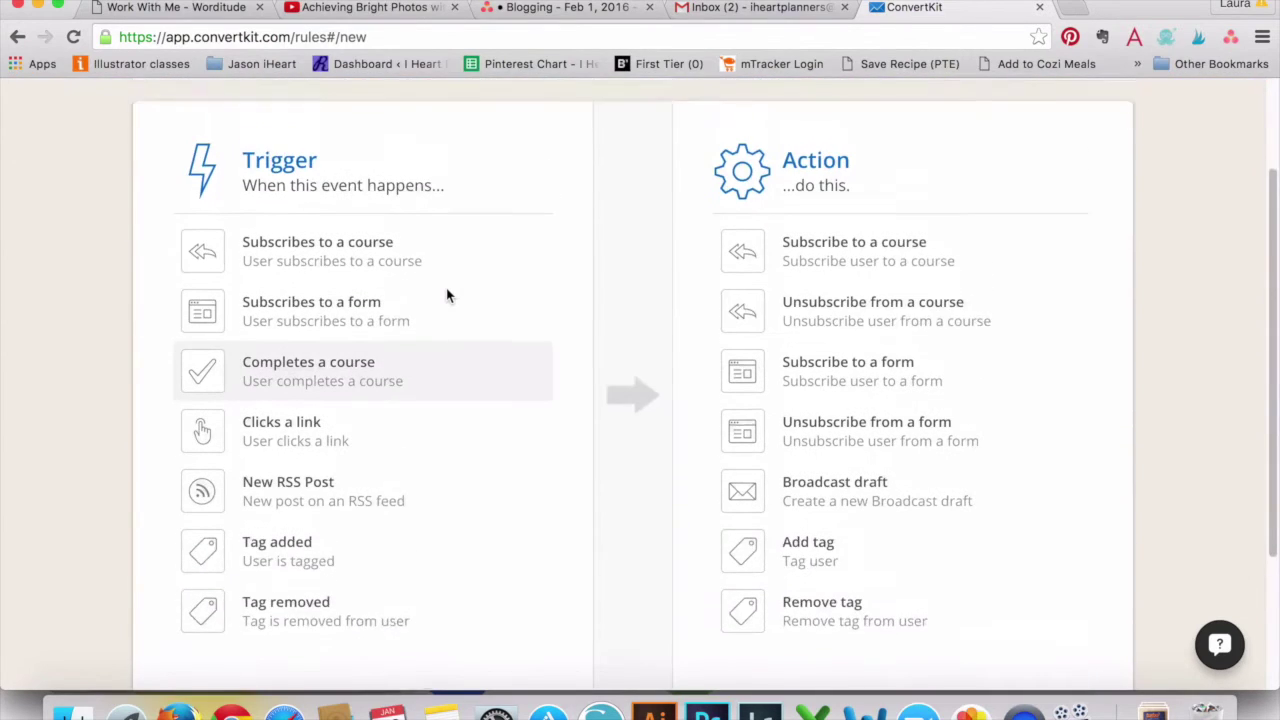
pyautogui.scroll(3, 447, 295)
pyautogui.scroll(-5, 447, 295)
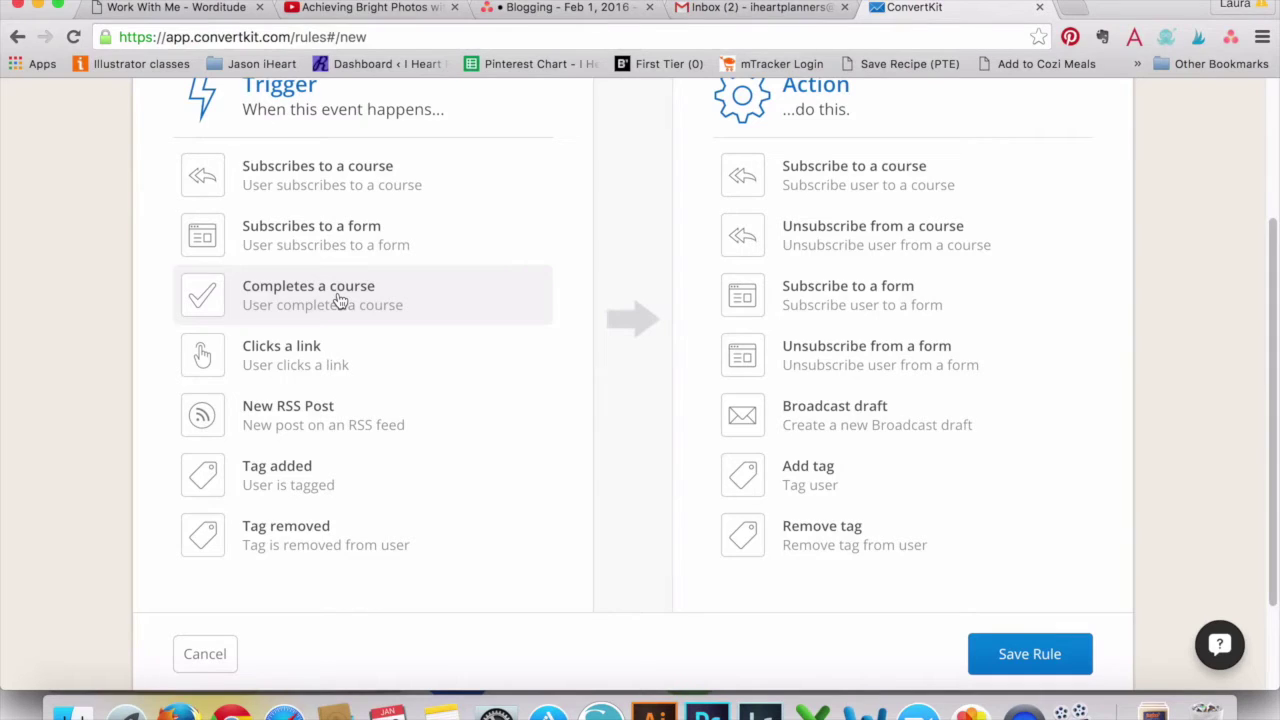
pyautogui.scroll(-3, 340, 301)
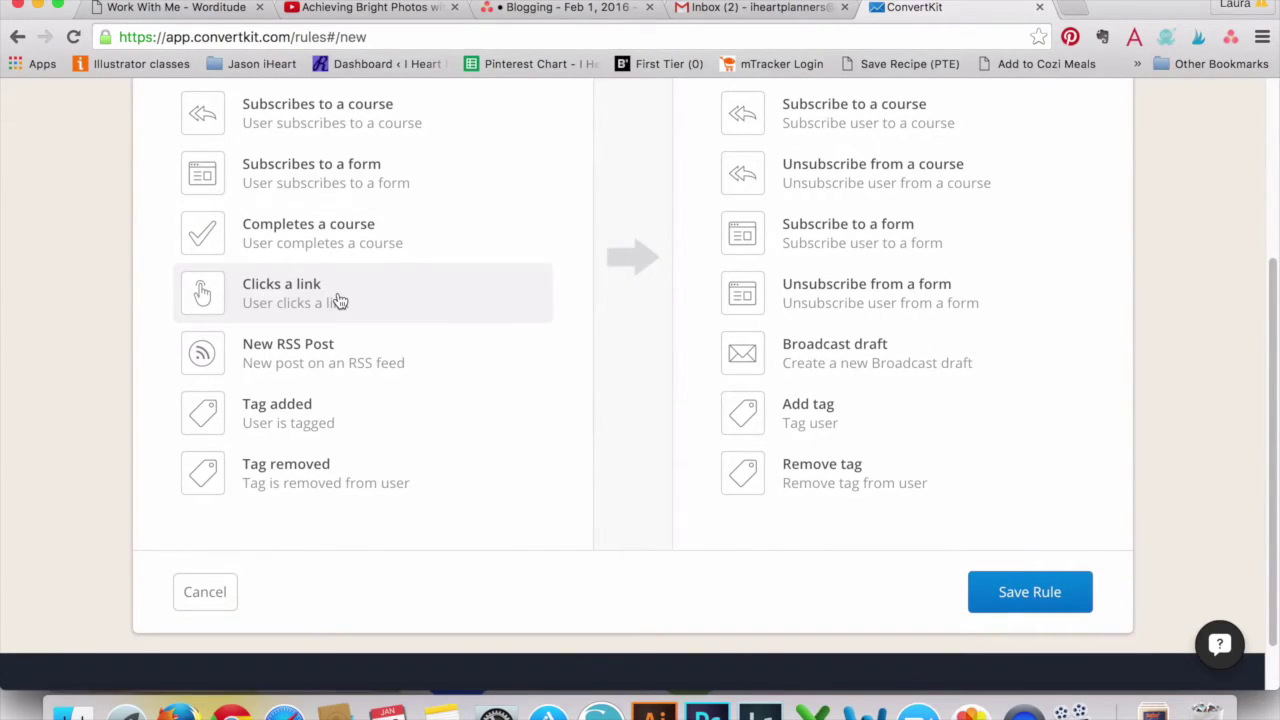
pyautogui.scroll(-3, 338, 299)
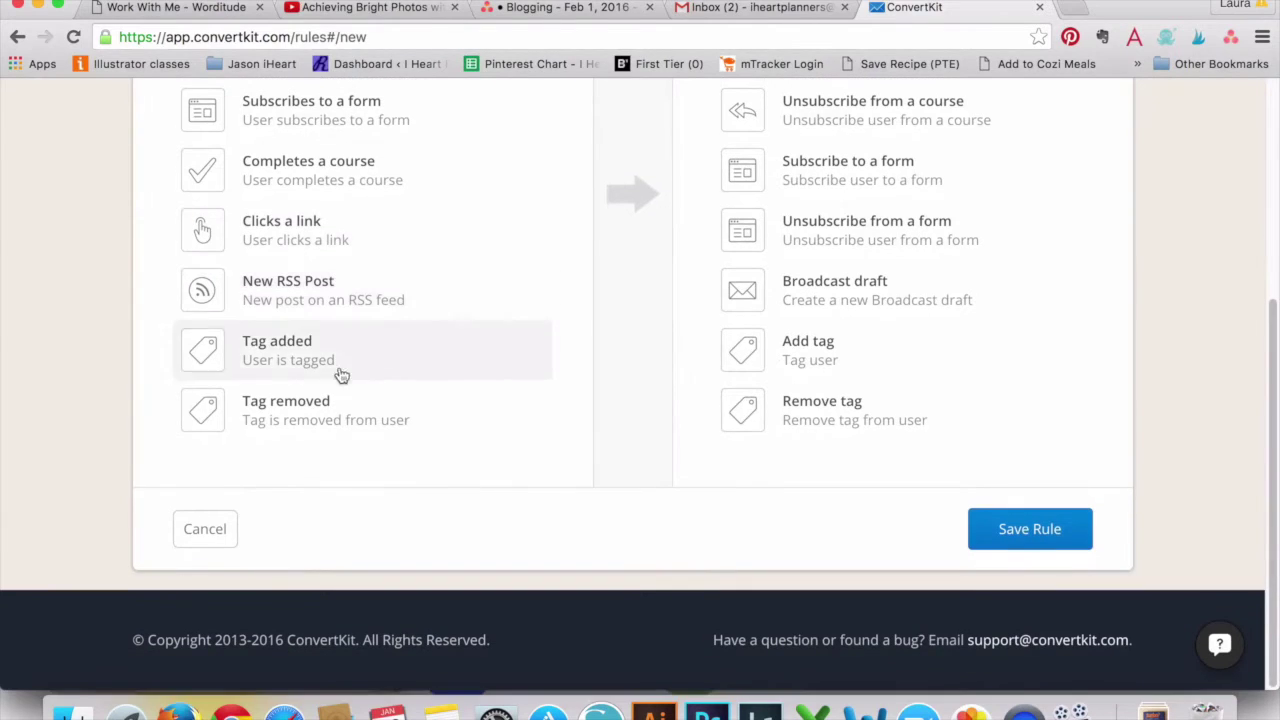
pyautogui.scroll(10, 344, 471)
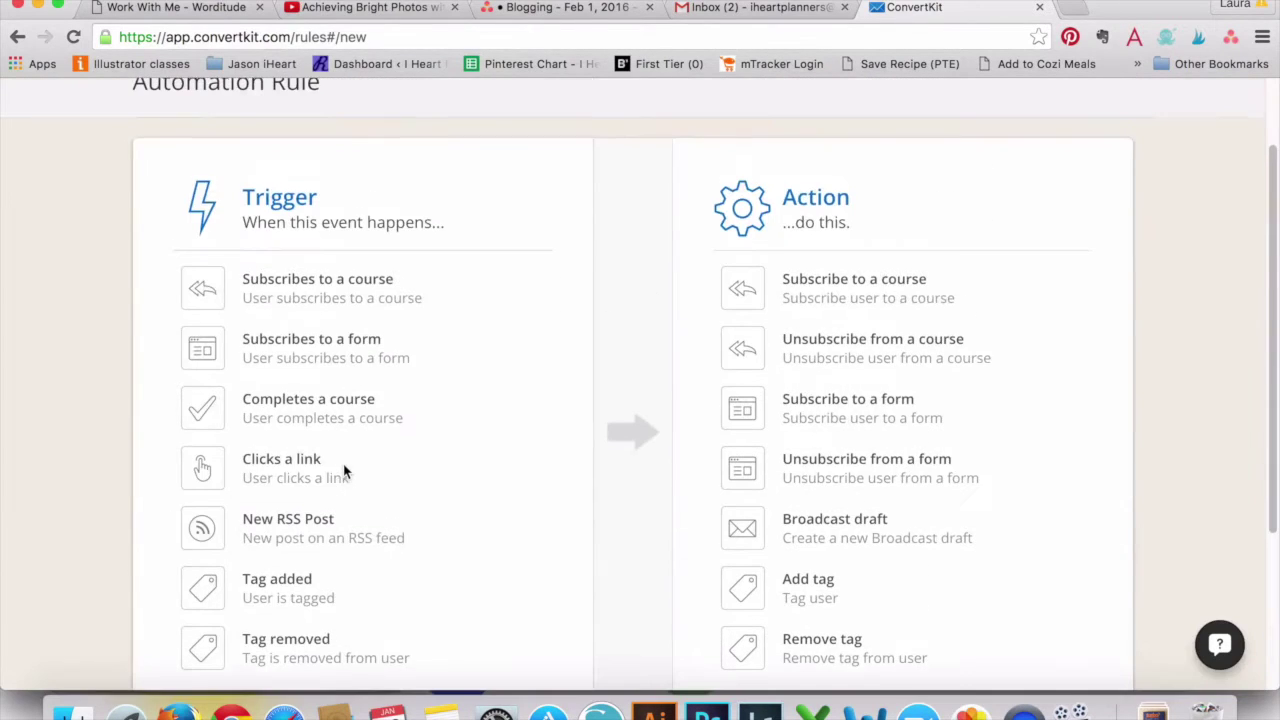
pyautogui.click(371, 340)
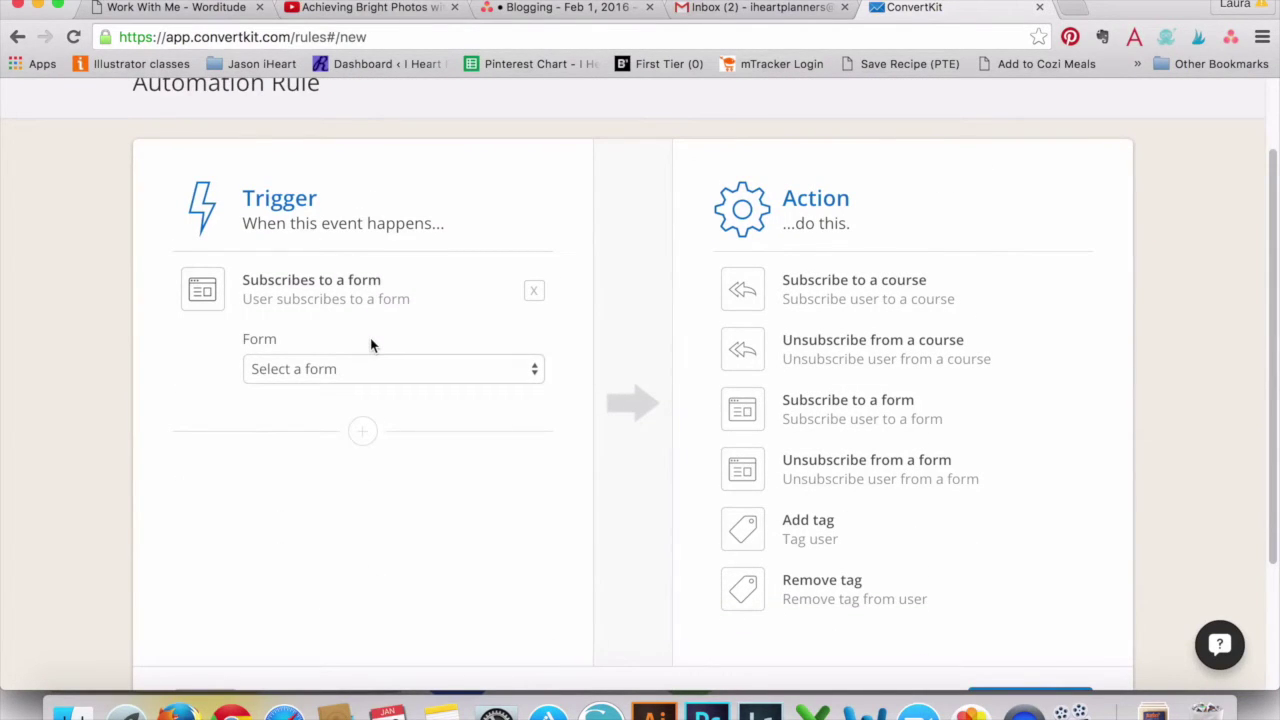
# Set the rule to trigger on subscribing to the Budget Printable form, with Add tag as its action.
pyautogui.click(386, 370)
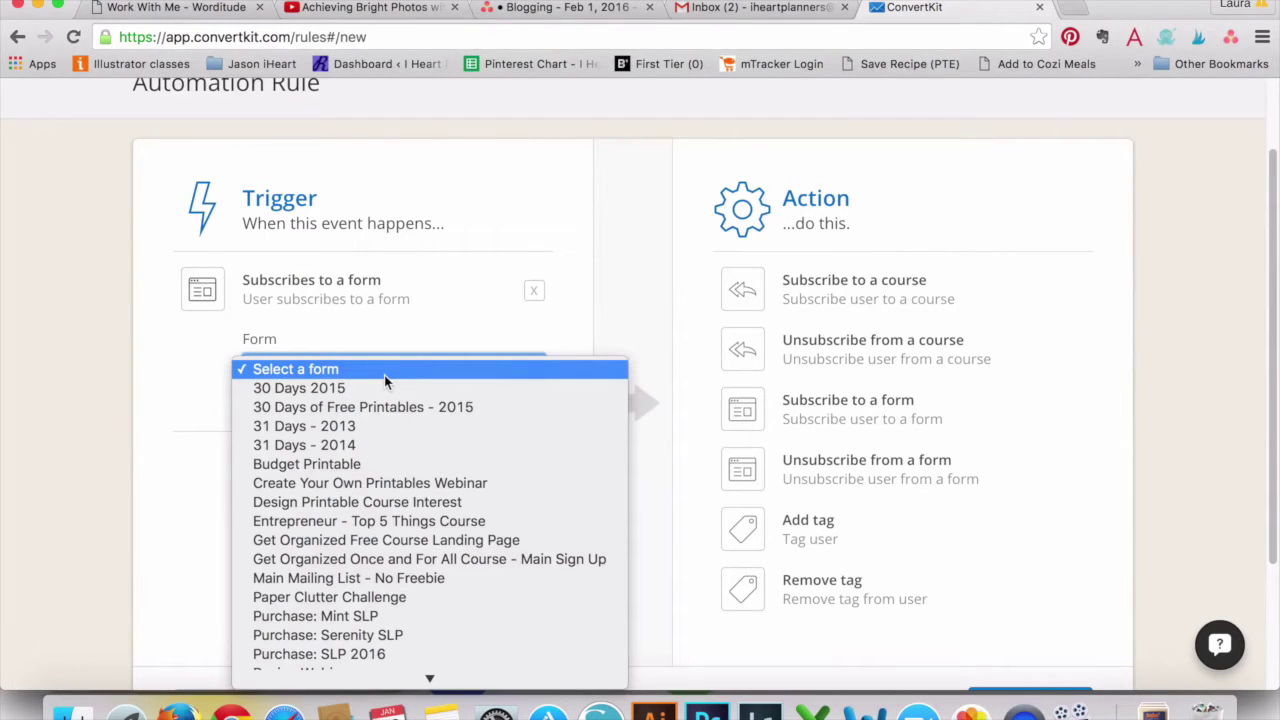
pyautogui.scroll(-5, 384, 375)
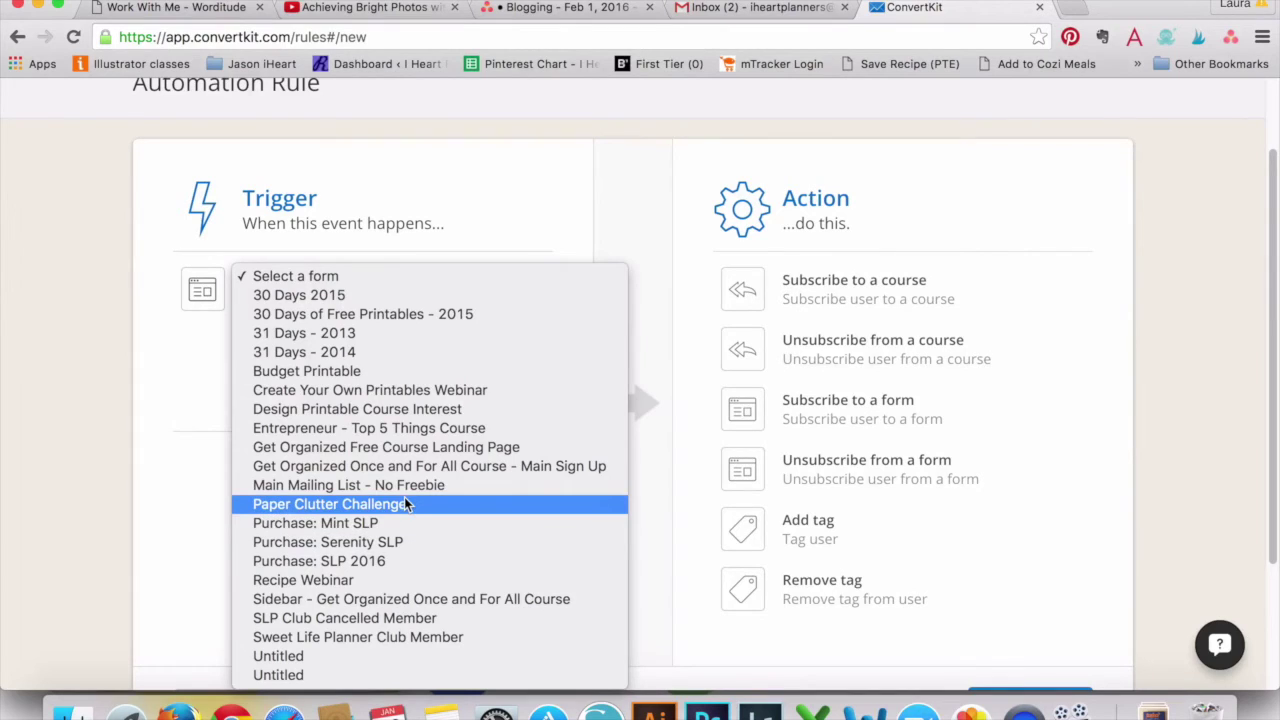
pyautogui.click(358, 374)
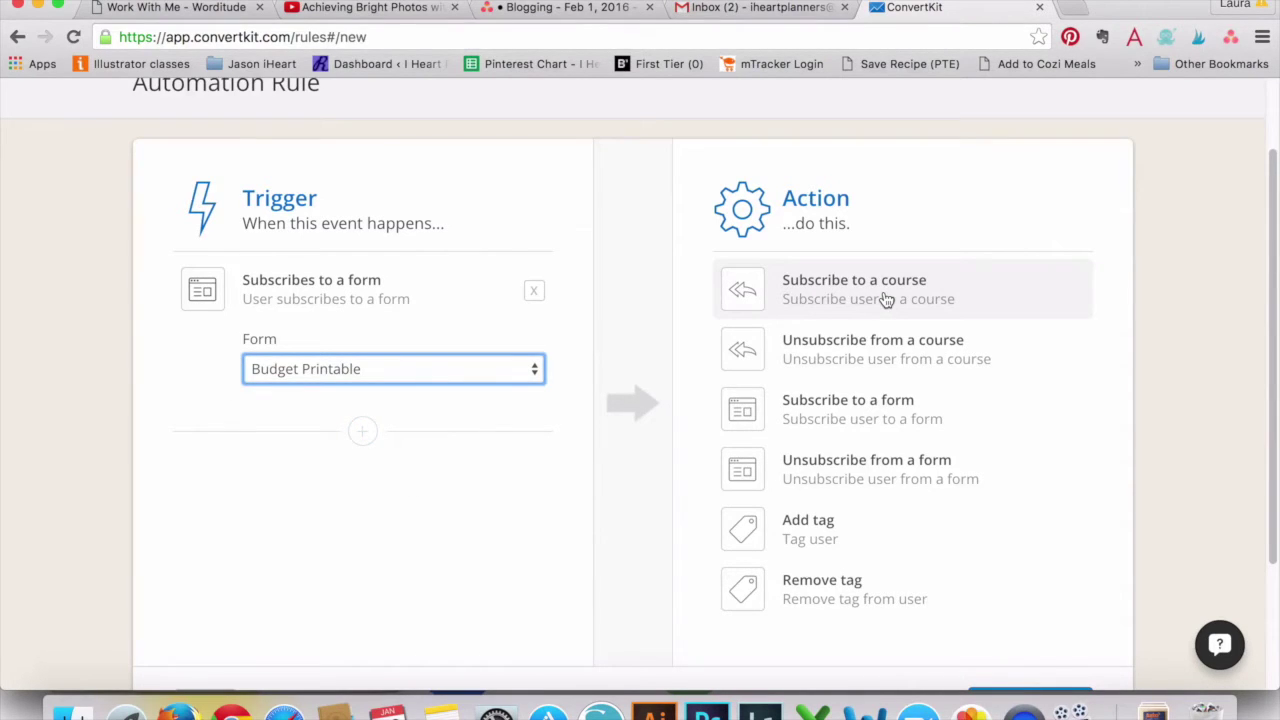
pyautogui.scroll(-1, 886, 300)
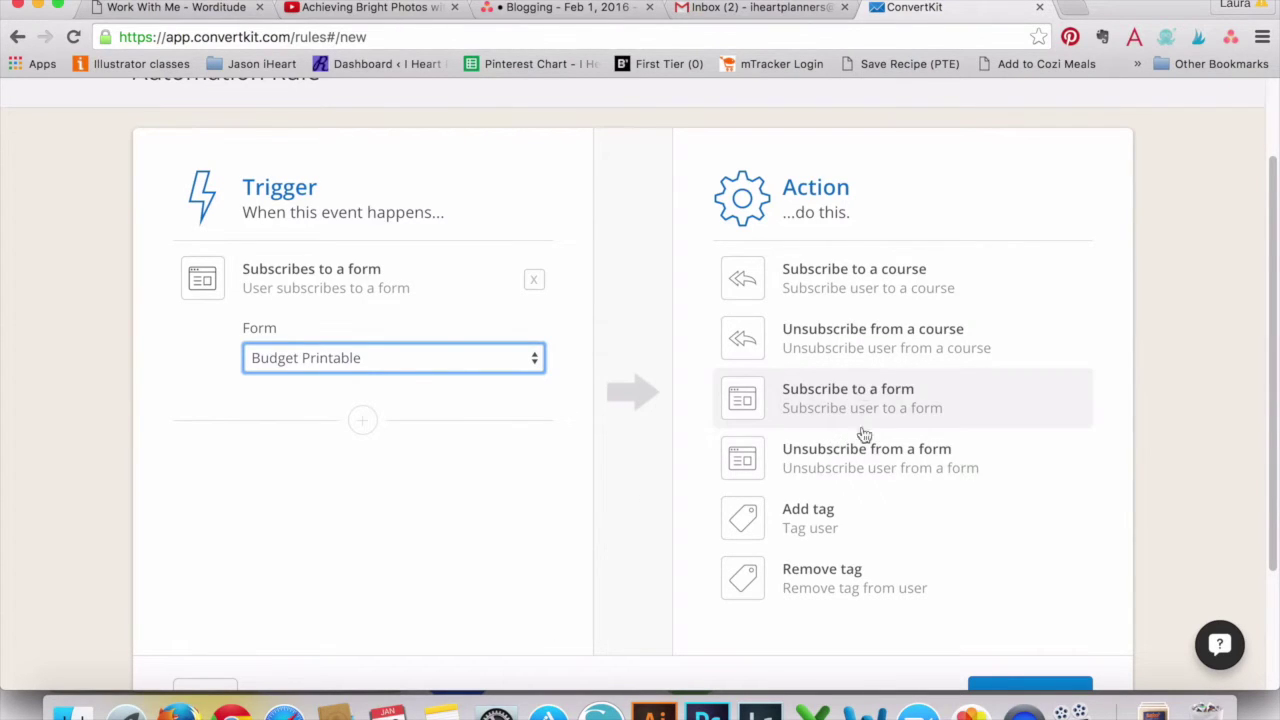
pyautogui.scroll(-3, 851, 547)
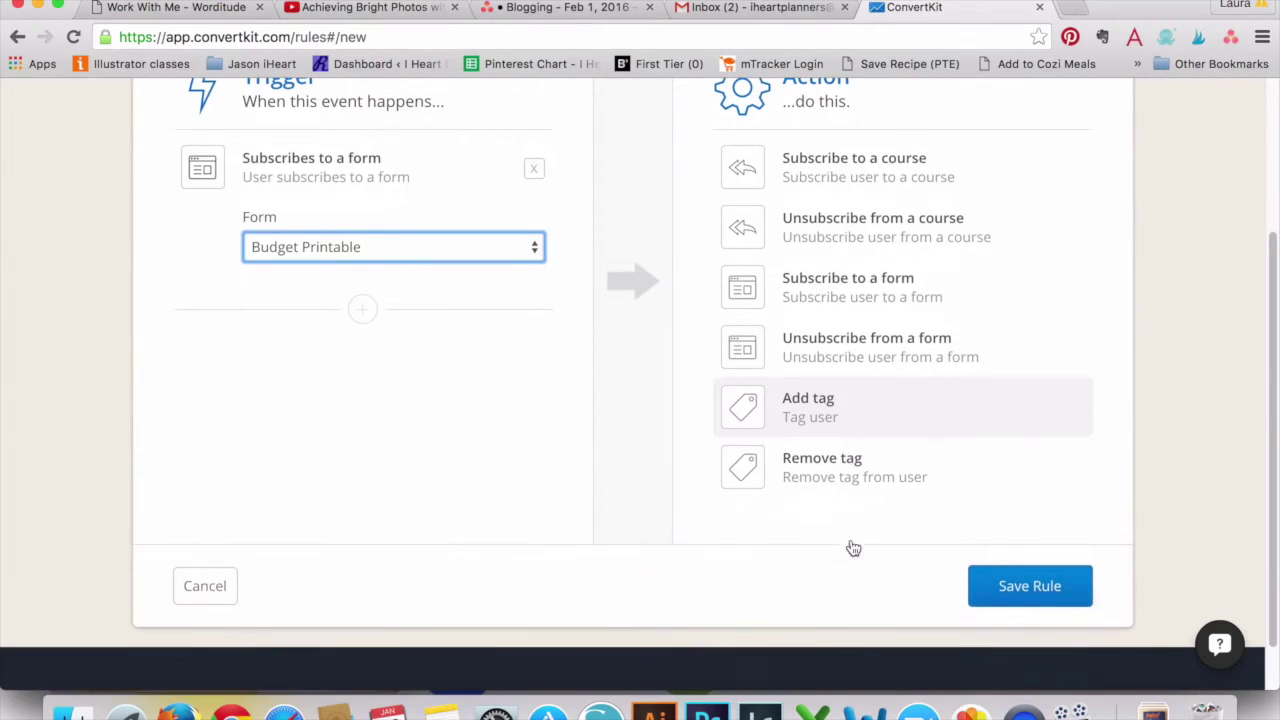
pyautogui.click(846, 420)
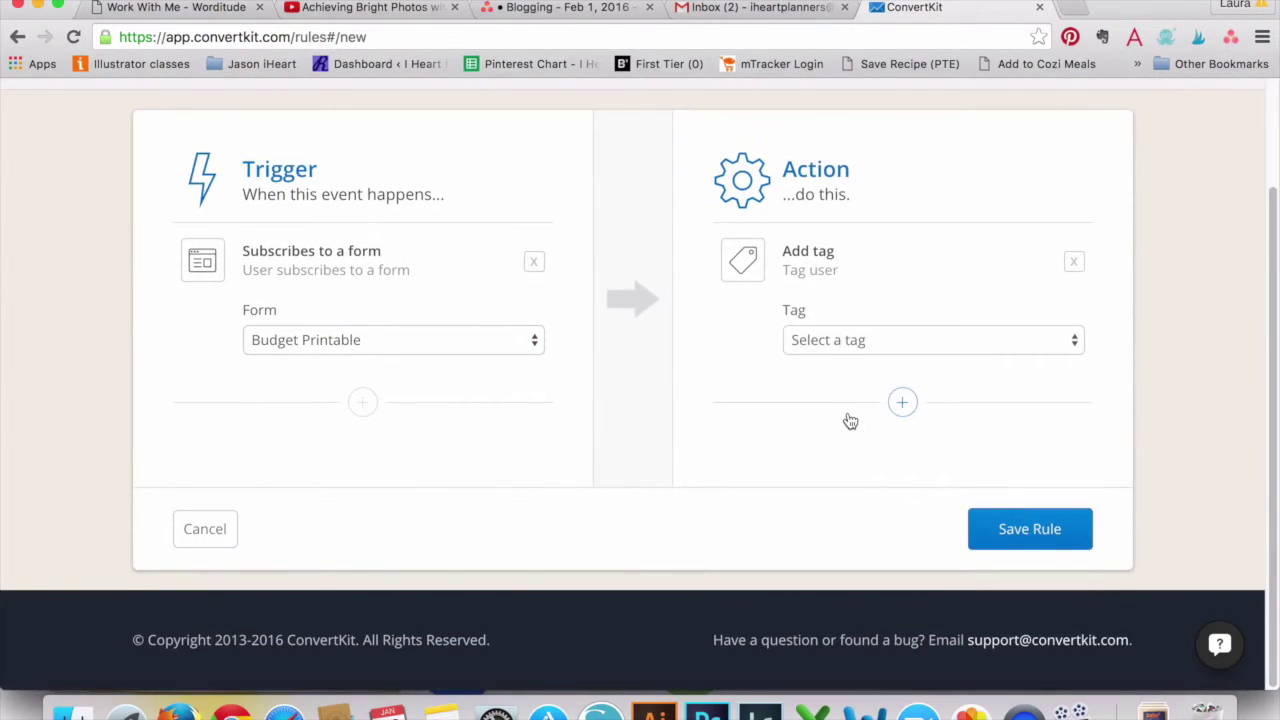
# Browse the Add tag action's tag list twice and close it without picking a tag.
pyautogui.click(854, 341)
pyautogui.click(854, 341)
pyautogui.click(900, 342)
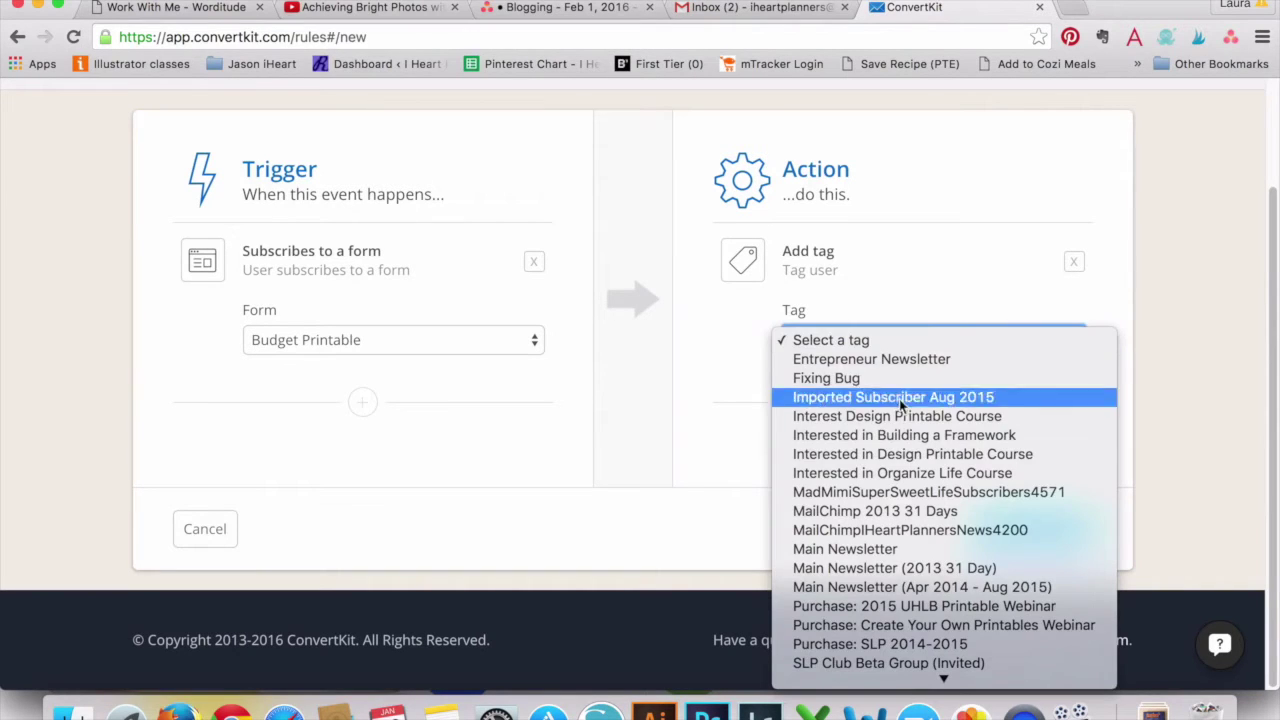
pyautogui.scroll(-1, 891, 447)
pyautogui.click(963, 194)
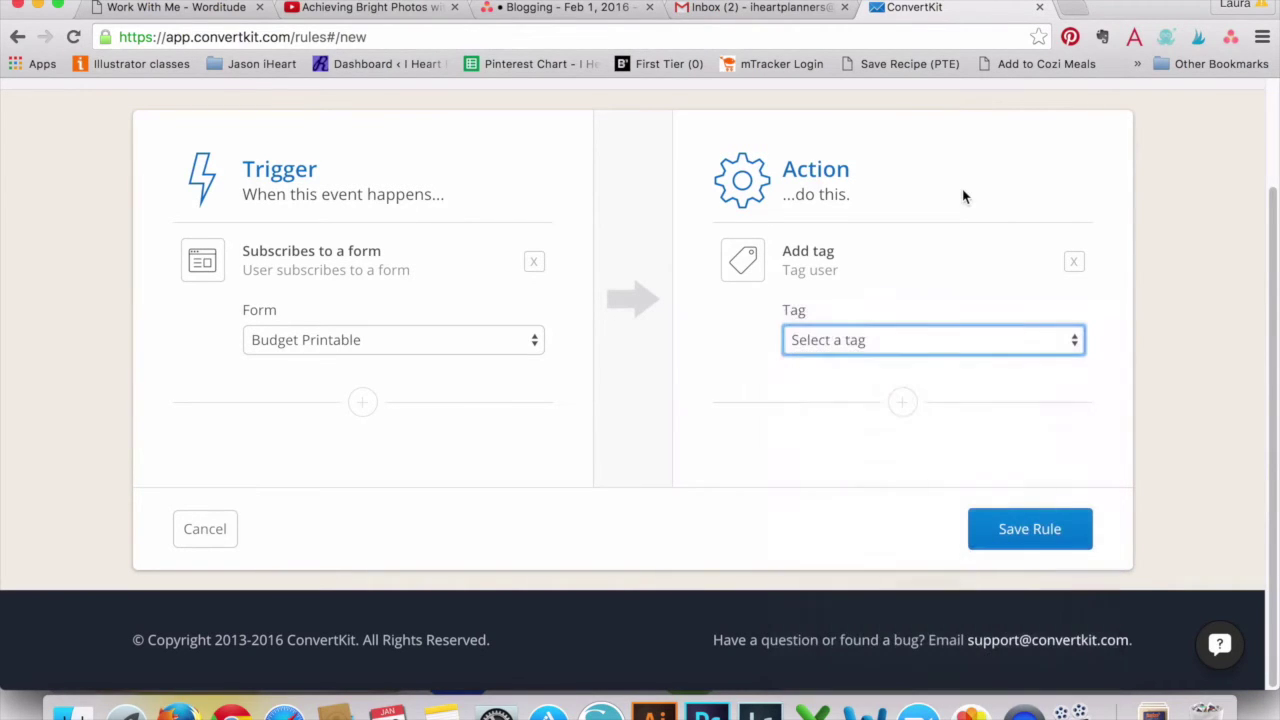
# Show the extra action types below Add tag, leaving the tag unset.
pyautogui.click(903, 404)
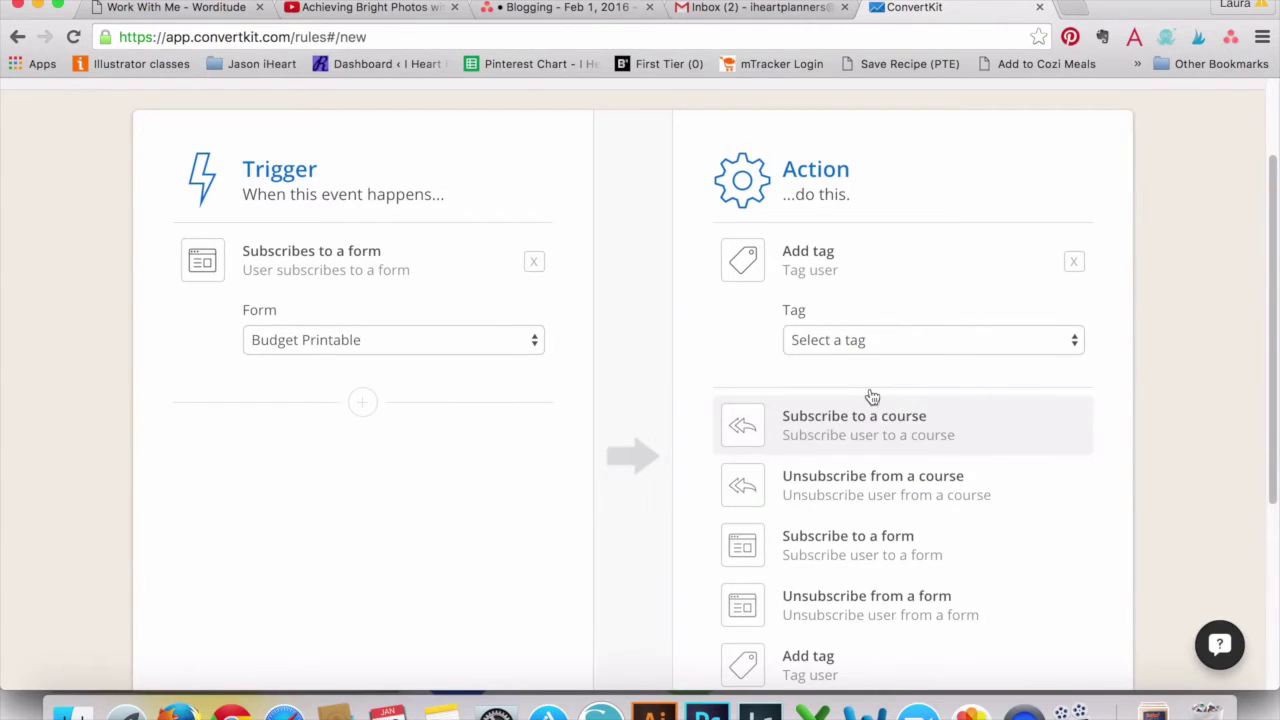
pyautogui.scroll(-3, 764, 344)
pyautogui.scroll(2, 764, 344)
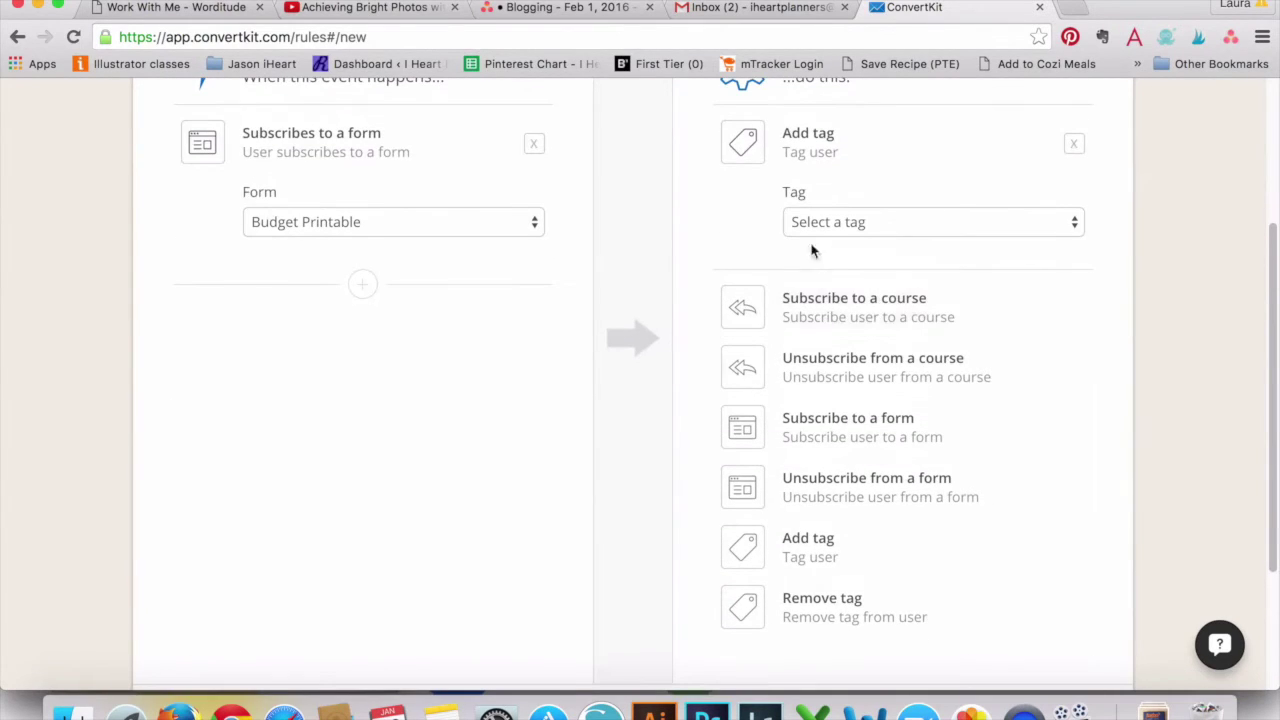
pyautogui.click(828, 222)
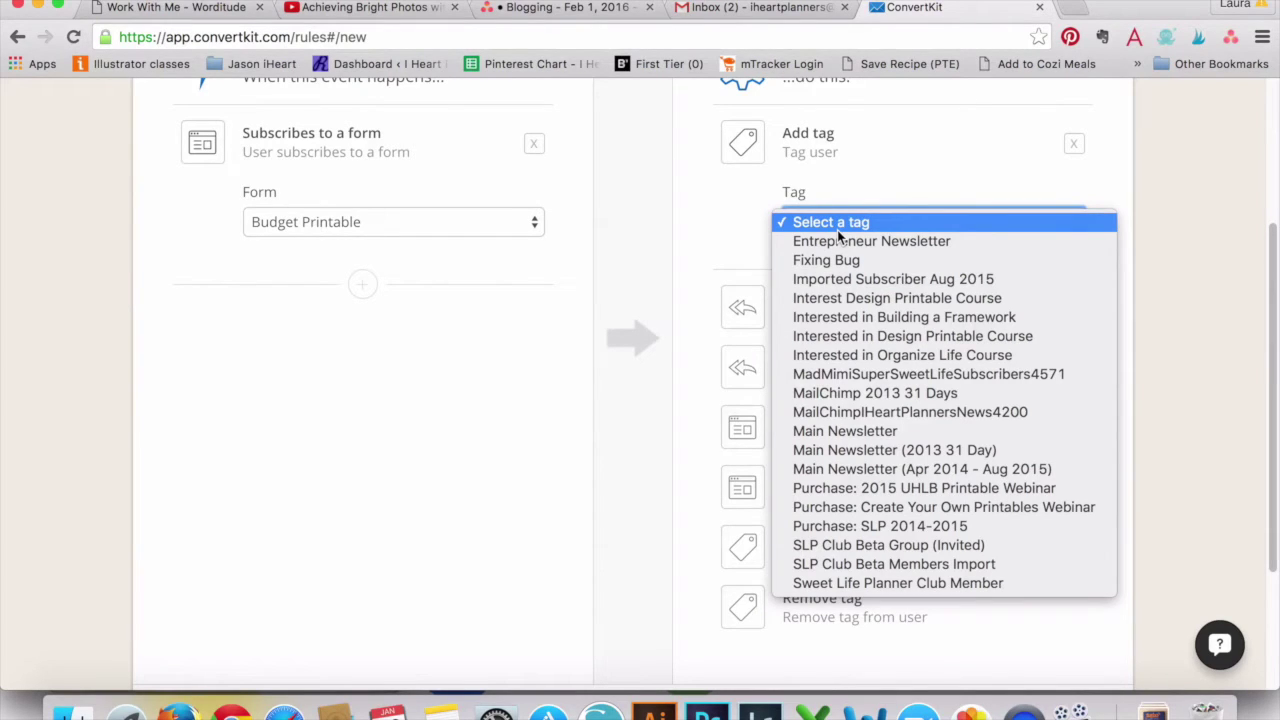
pyautogui.click(809, 161)
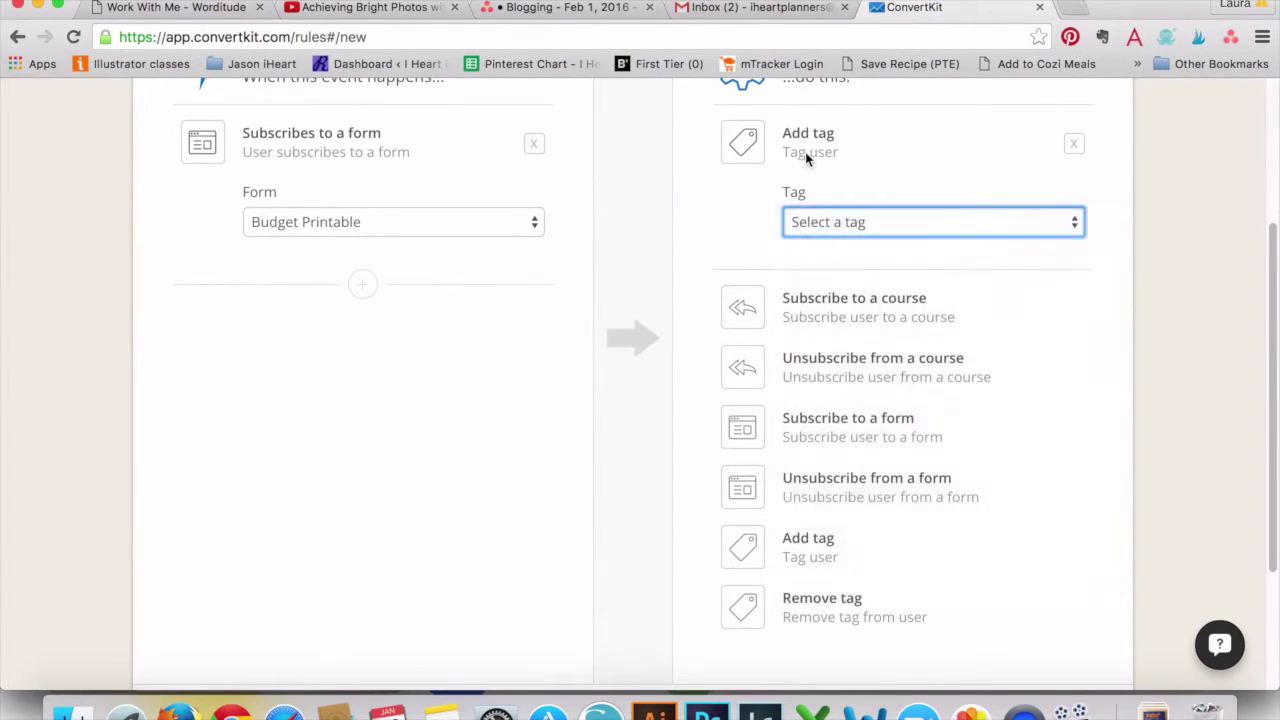
pyautogui.click(799, 151)
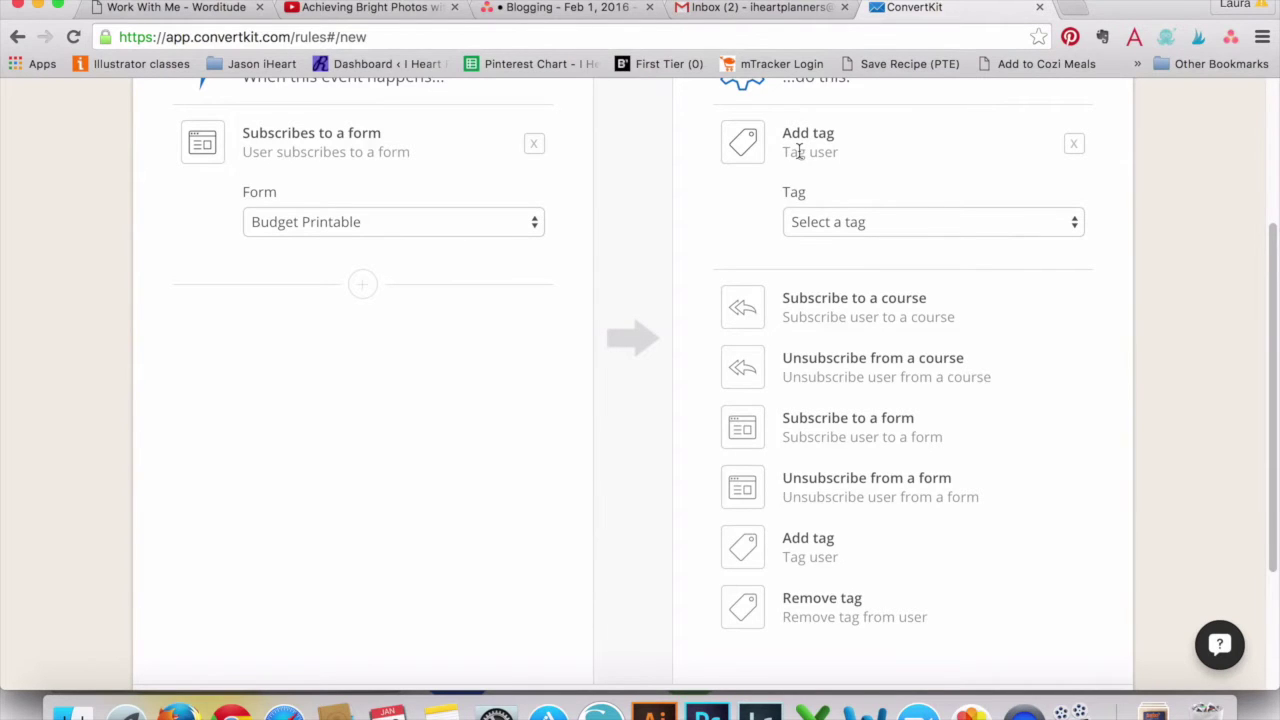
pyautogui.scroll(-5, 799, 155)
pyautogui.scroll(10, 799, 155)
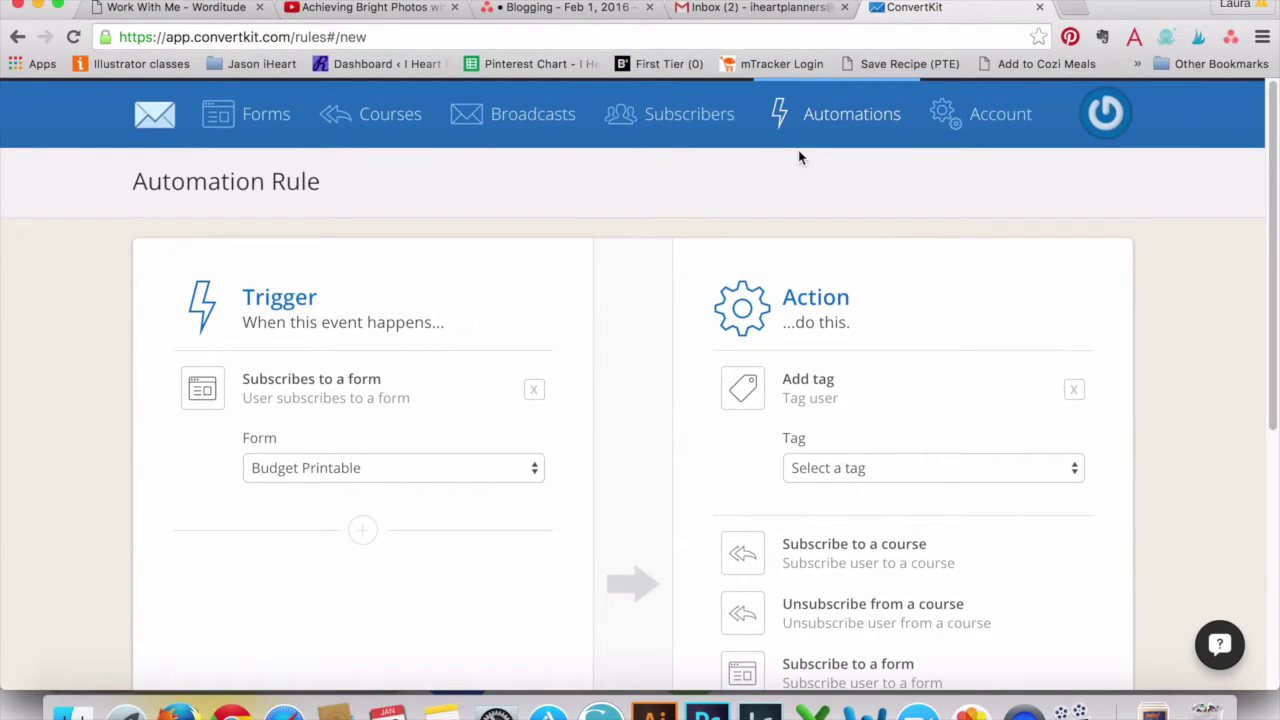
# Leave the unsaved rule, browse the Courses list, and open 'Get Organized Once and For All'.
pyautogui.click(228, 113)
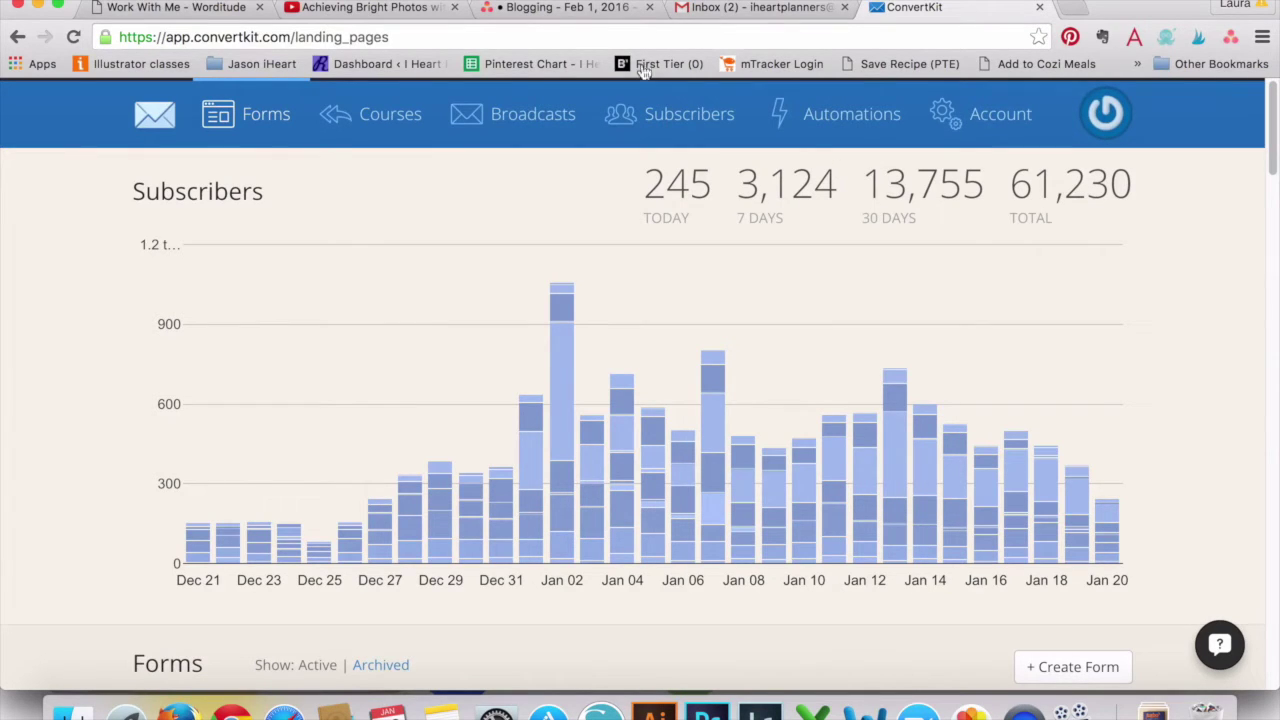
pyautogui.click(399, 125)
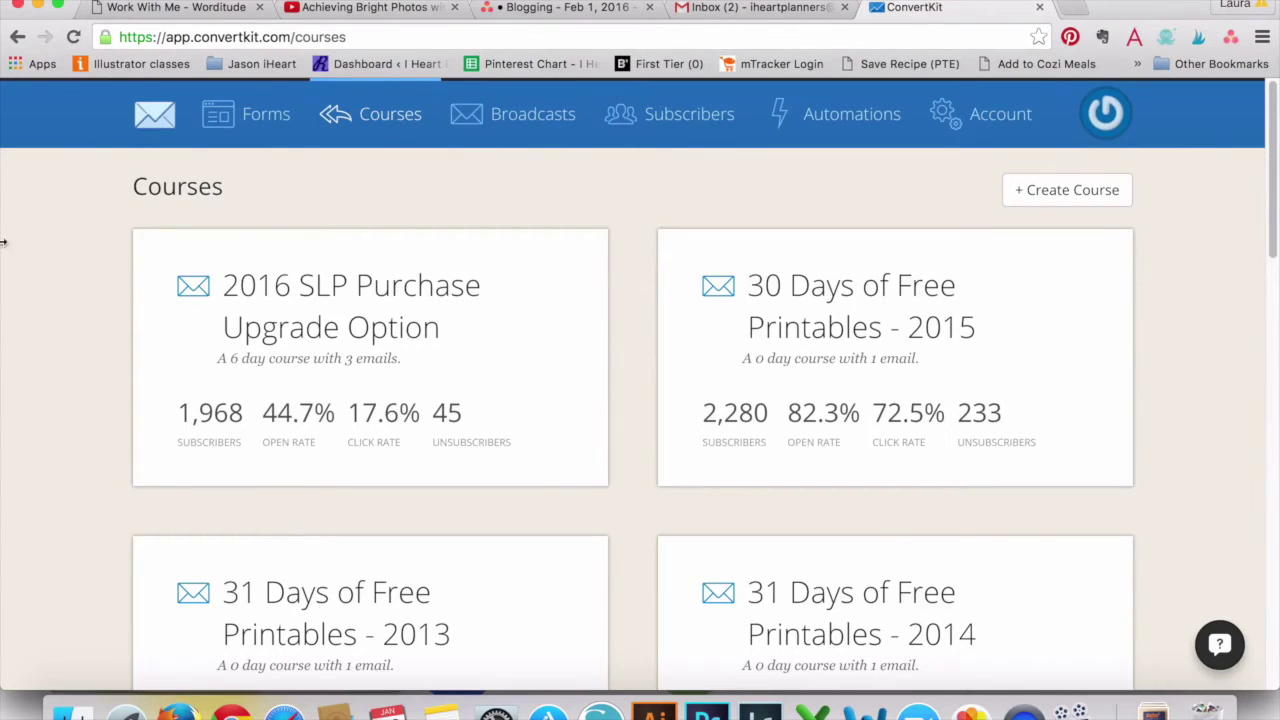
pyautogui.scroll(-4, 52, 338)
pyautogui.scroll(-10, 52, 338)
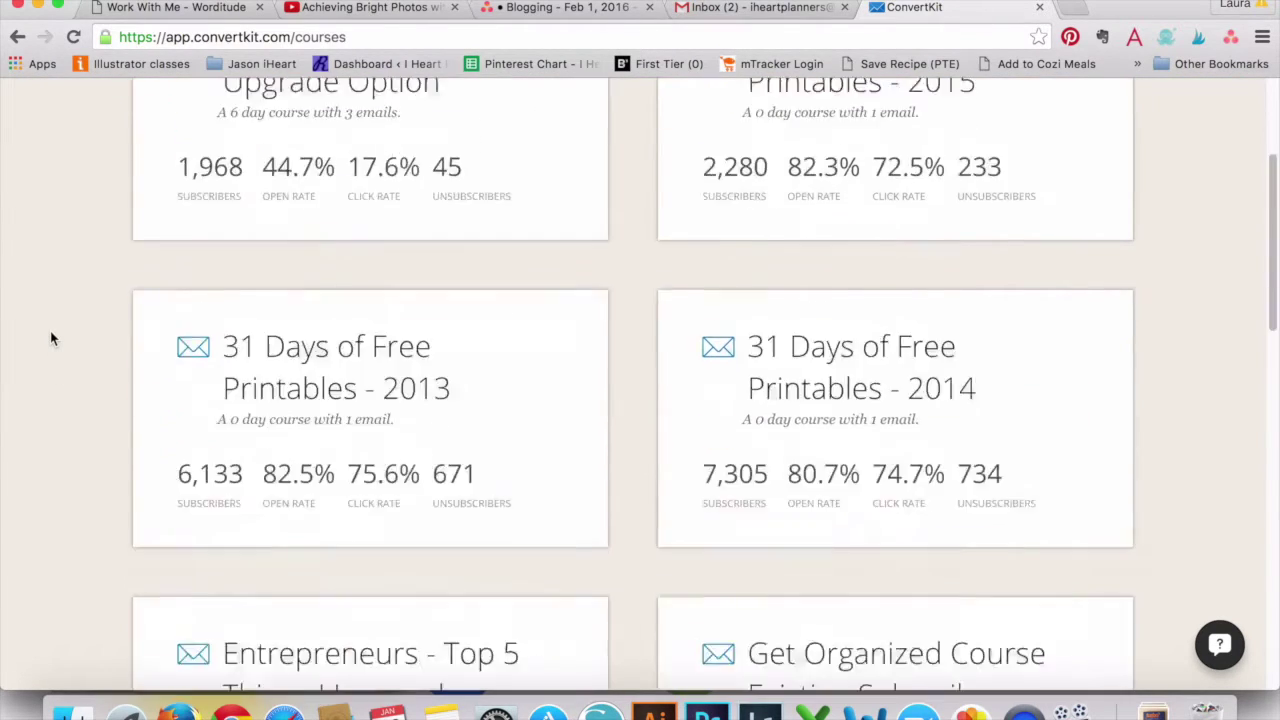
pyautogui.scroll(3, 52, 338)
pyautogui.scroll(5, 50, 338)
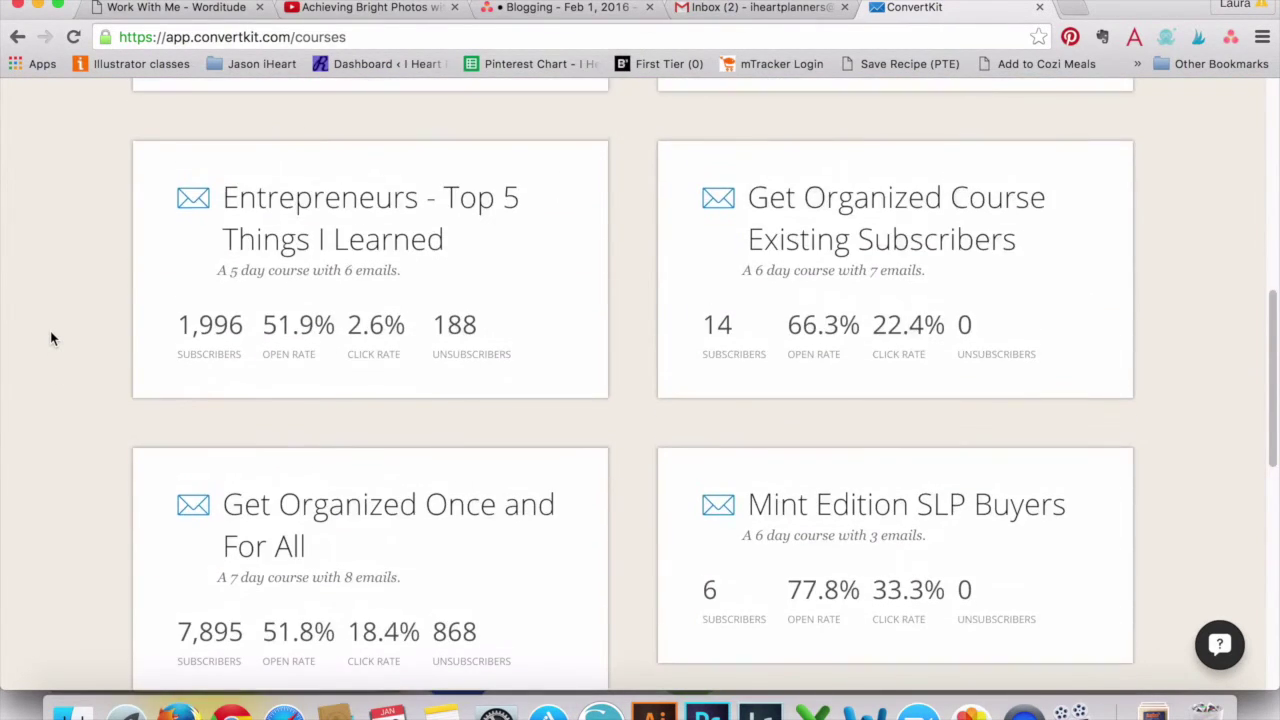
pyautogui.scroll(-2, 50, 338)
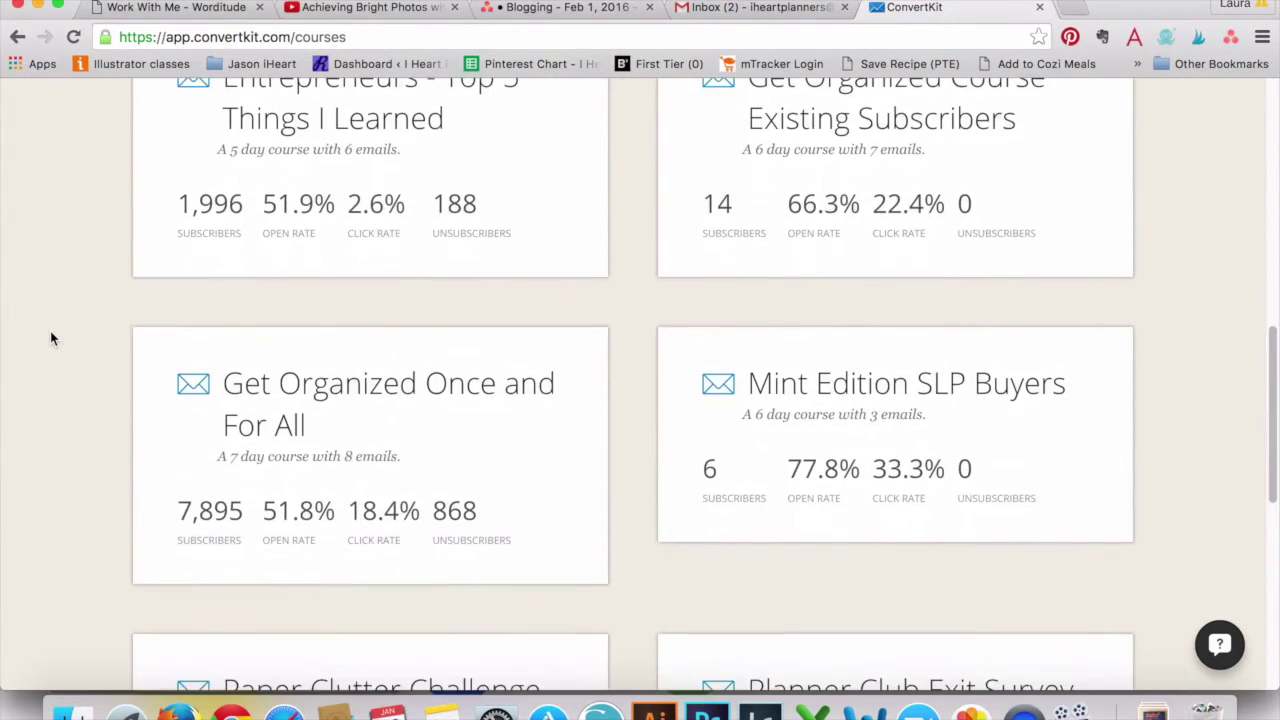
pyautogui.click(378, 397)
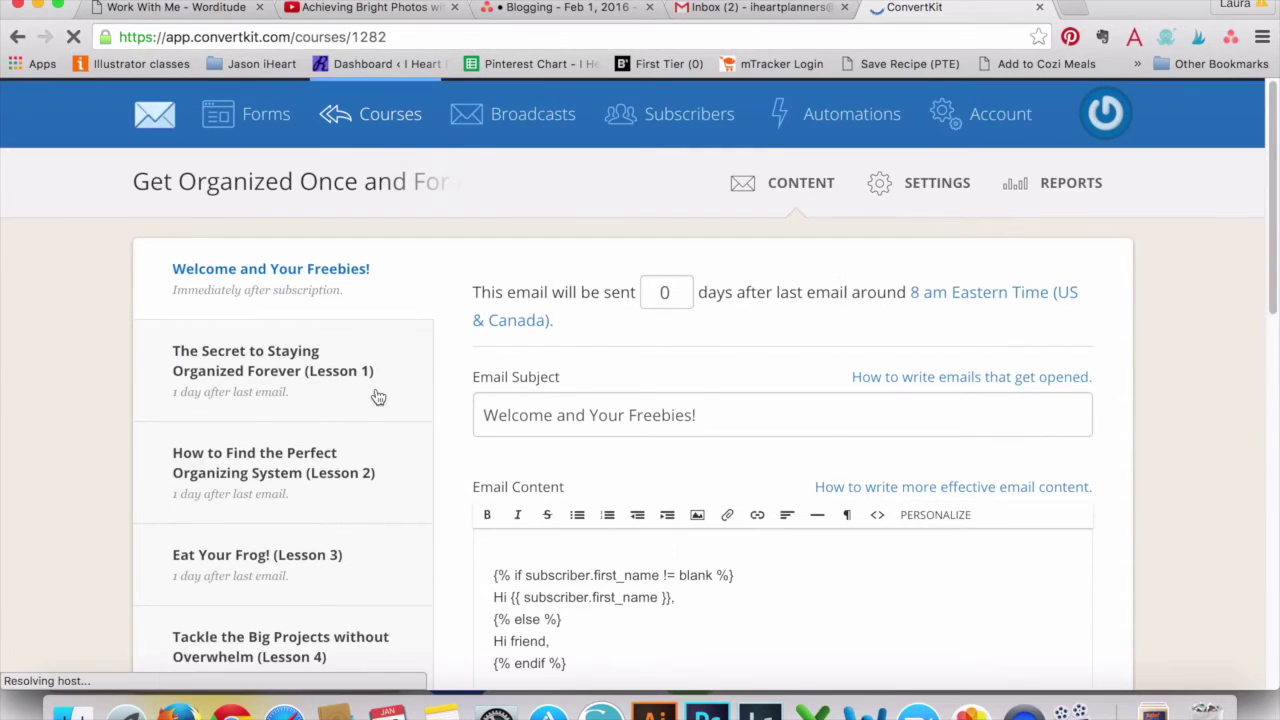
# Scroll through the course's email sequence and open the Lesson 1 email.
pyautogui.scroll(-2, 375, 397)
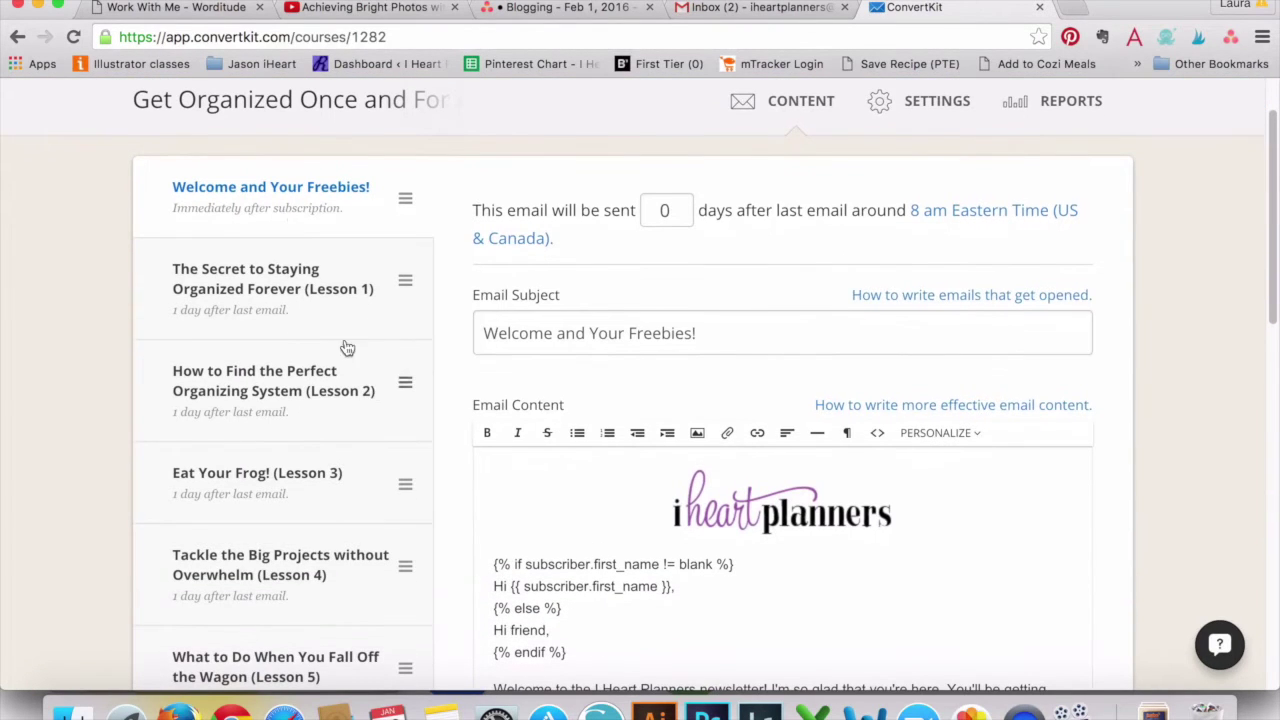
pyautogui.scroll(-2, 757, 452)
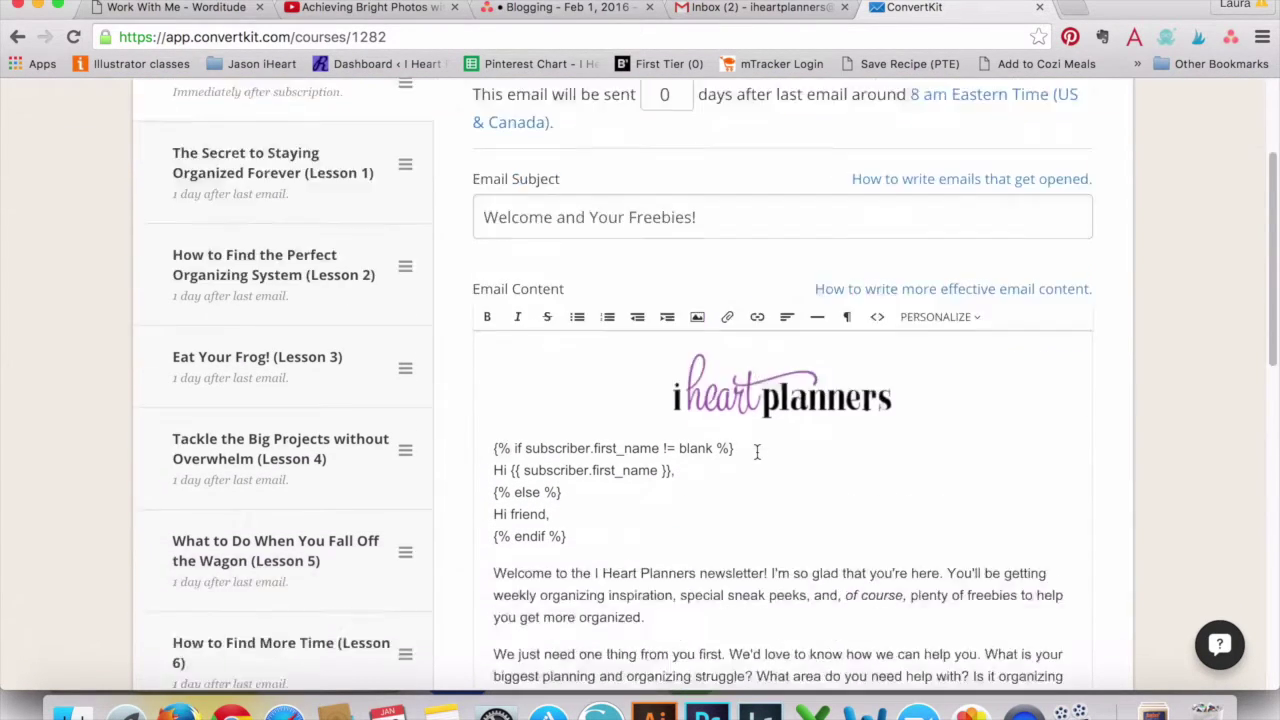
pyautogui.scroll(-12, 757, 452)
pyautogui.scroll(11, 757, 452)
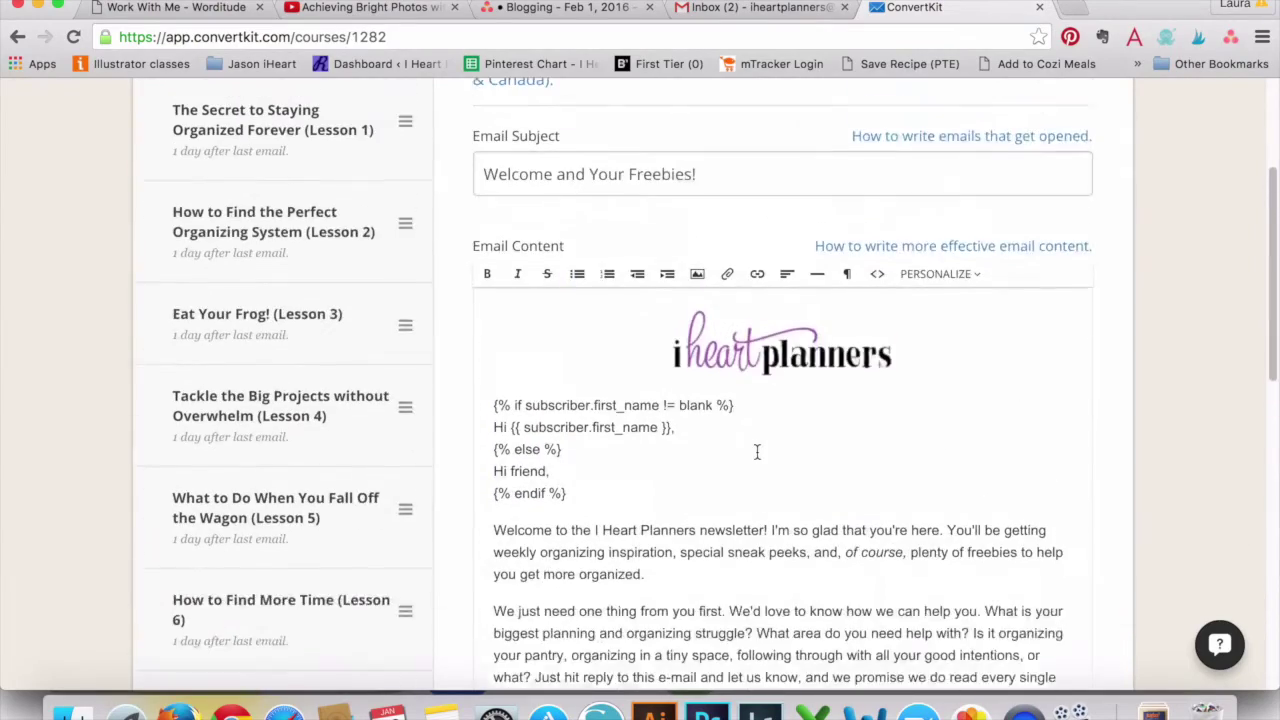
pyautogui.scroll(1, 757, 452)
pyautogui.scroll(-10, 535, 425)
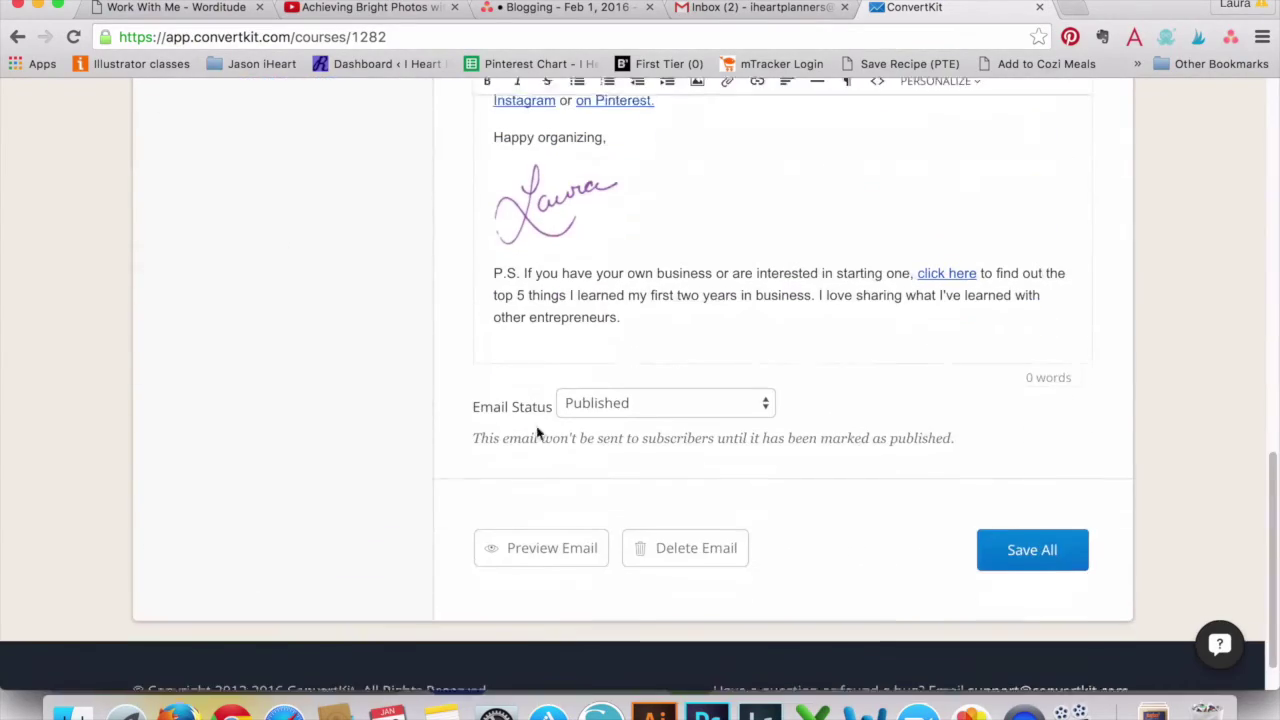
pyautogui.scroll(6, 537, 432)
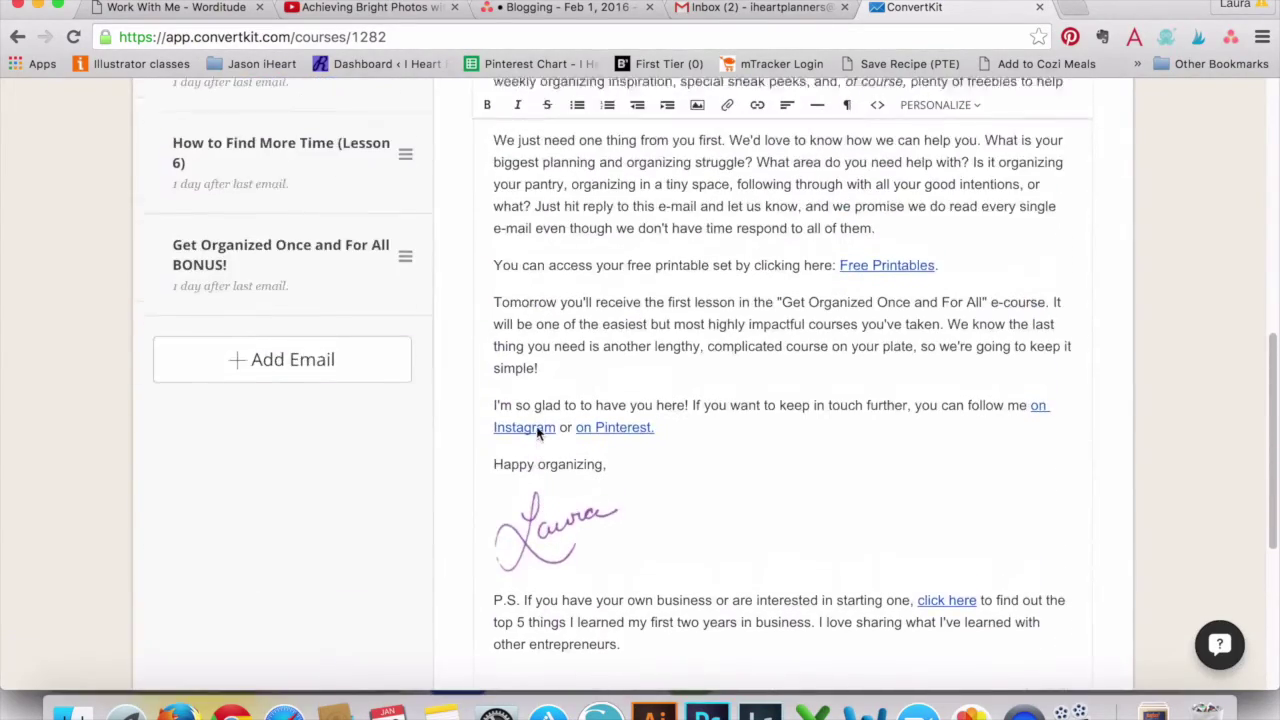
pyautogui.scroll(6, 537, 432)
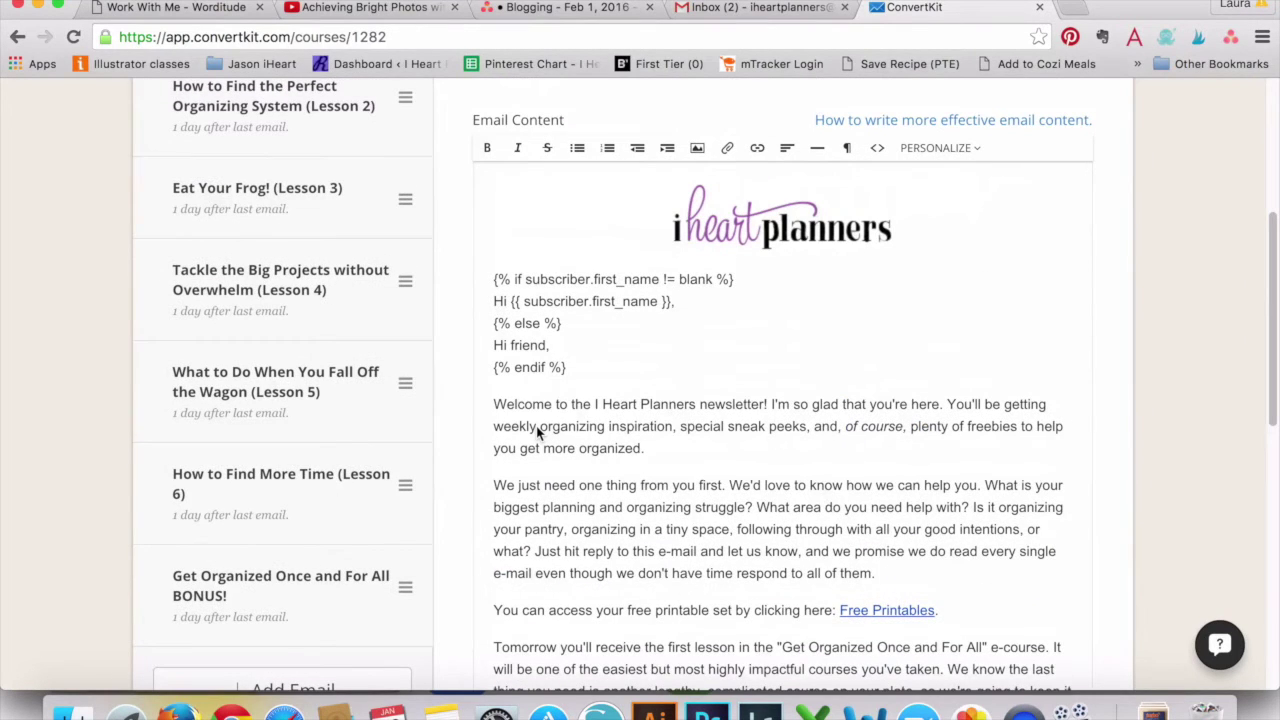
pyautogui.scroll(5, 537, 432)
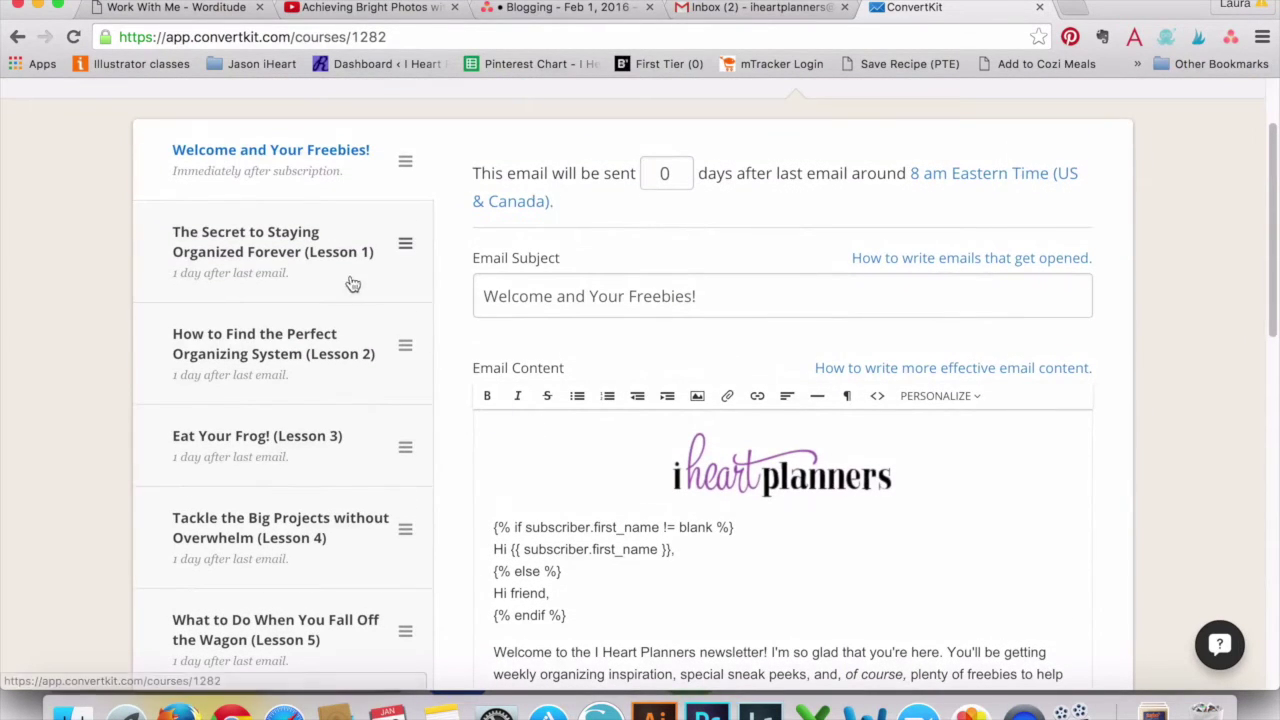
pyautogui.click(329, 273)
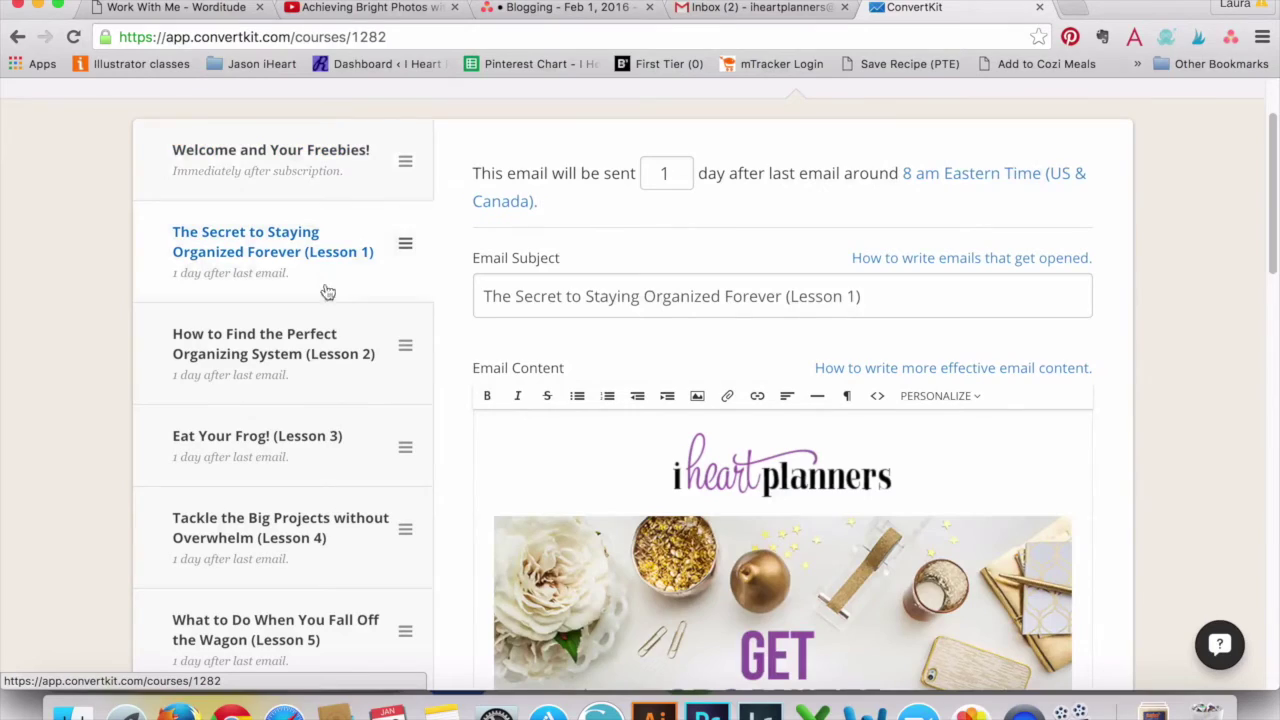
pyautogui.scroll(-10, 845, 362)
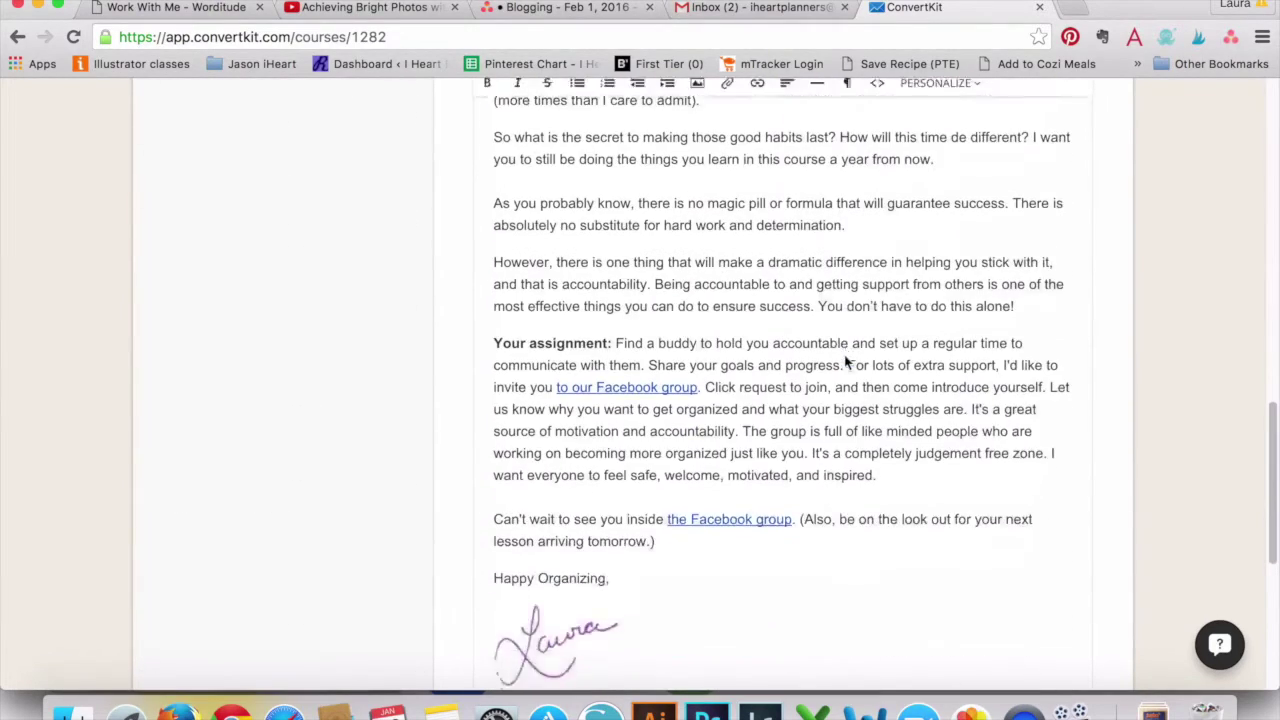
pyautogui.scroll(9, 845, 362)
pyautogui.scroll(1, 845, 362)
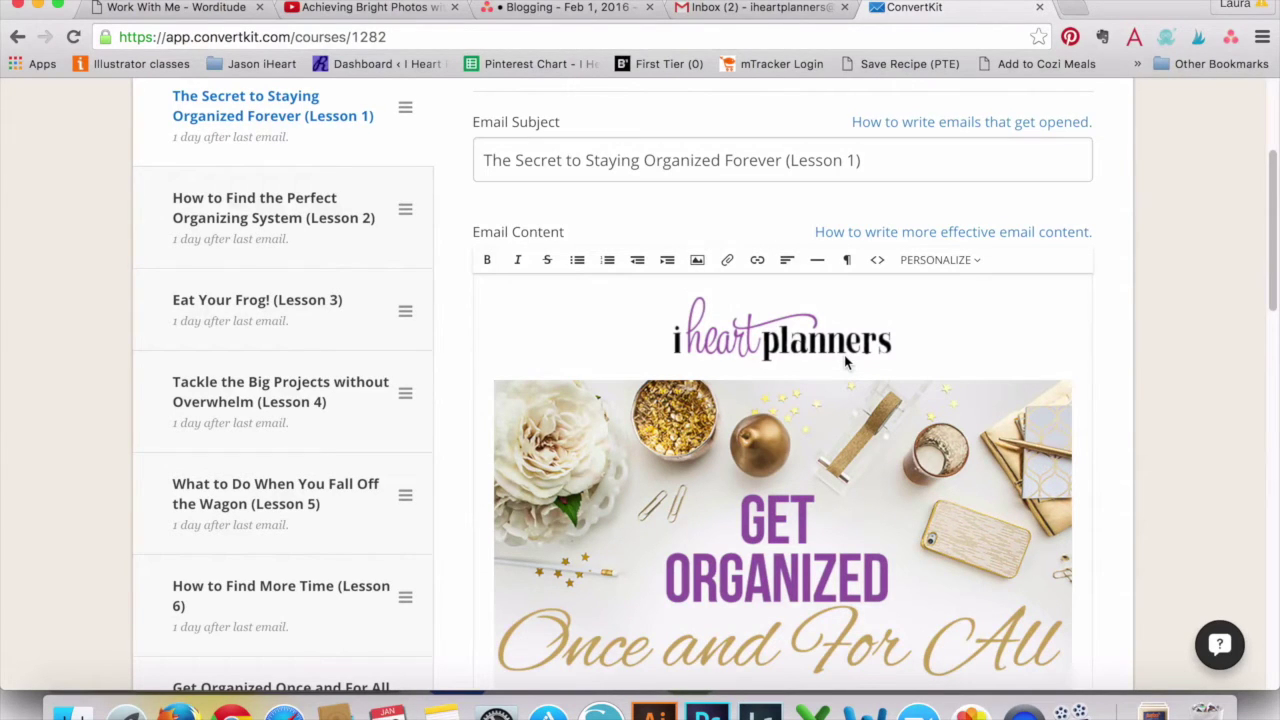
# View the Eat Your Frog! (Lesson 3) email, then return to Lesson 1.
pyautogui.click(377, 328)
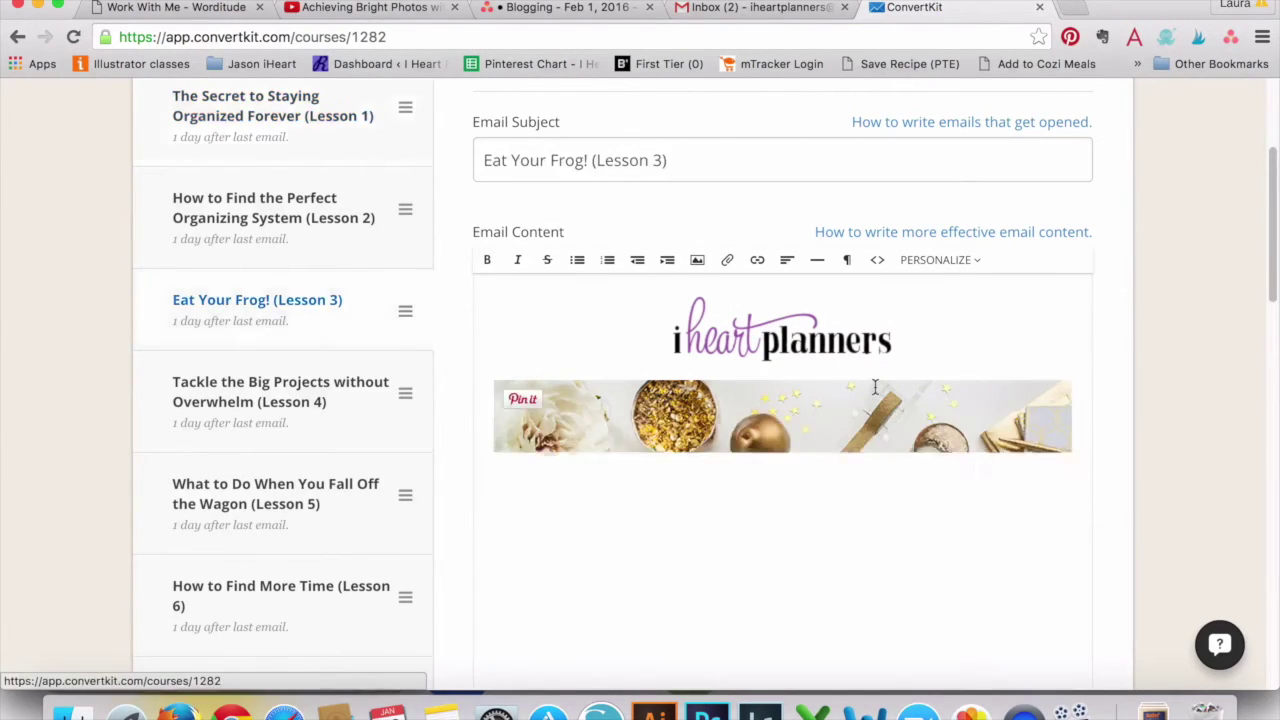
pyautogui.scroll(-10, 875, 388)
pyautogui.scroll(10, 875, 388)
pyautogui.scroll(-3, 874, 392)
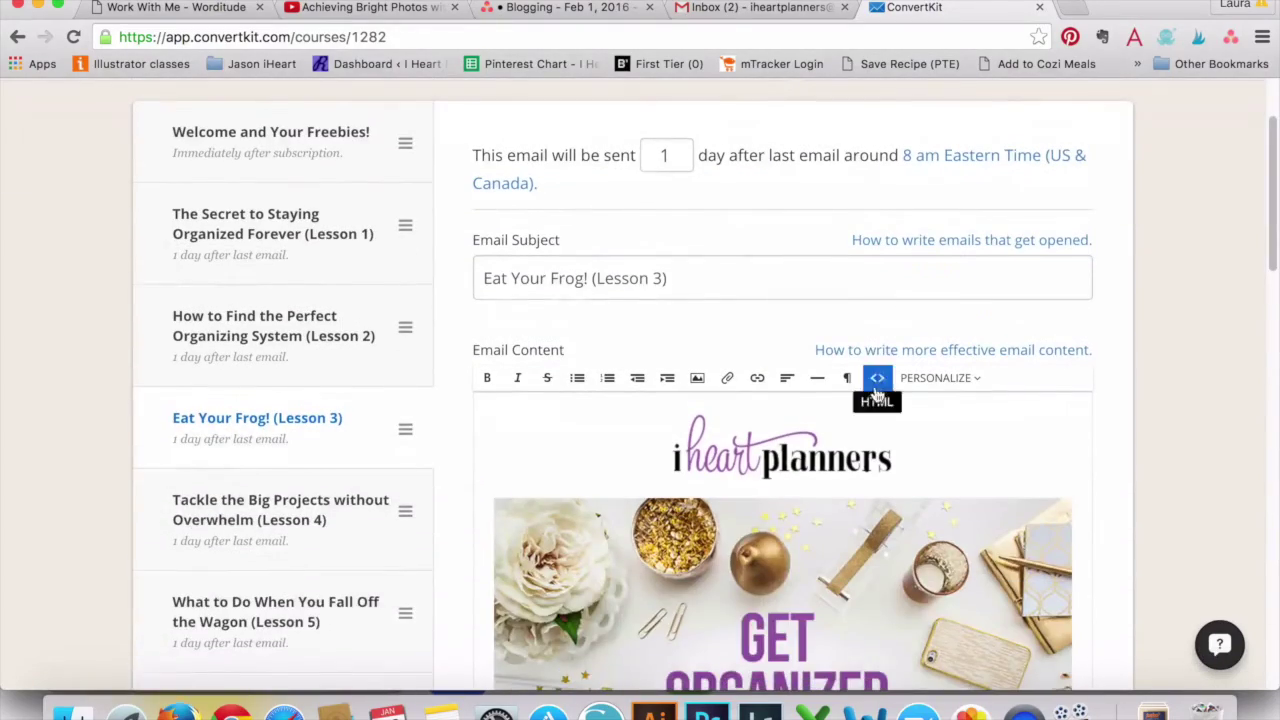
pyautogui.click(285, 215)
pyautogui.scroll(-20, 906, 491)
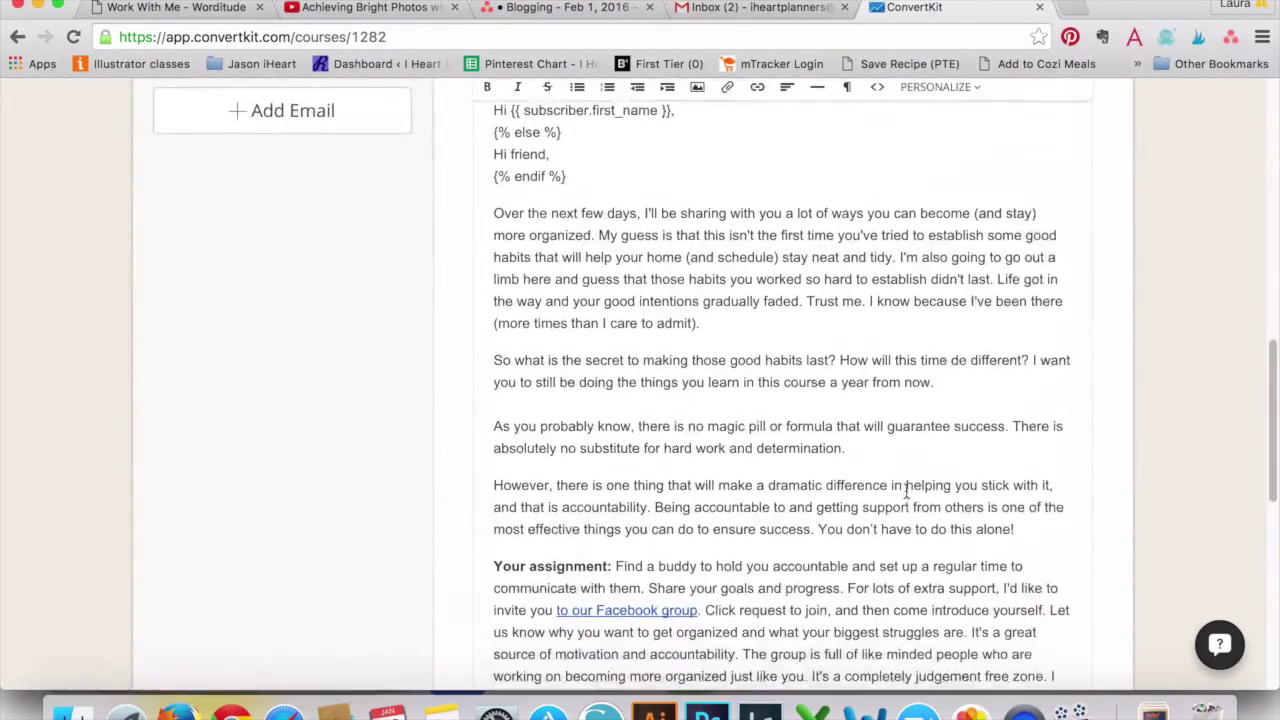
pyautogui.scroll(5, 906, 491)
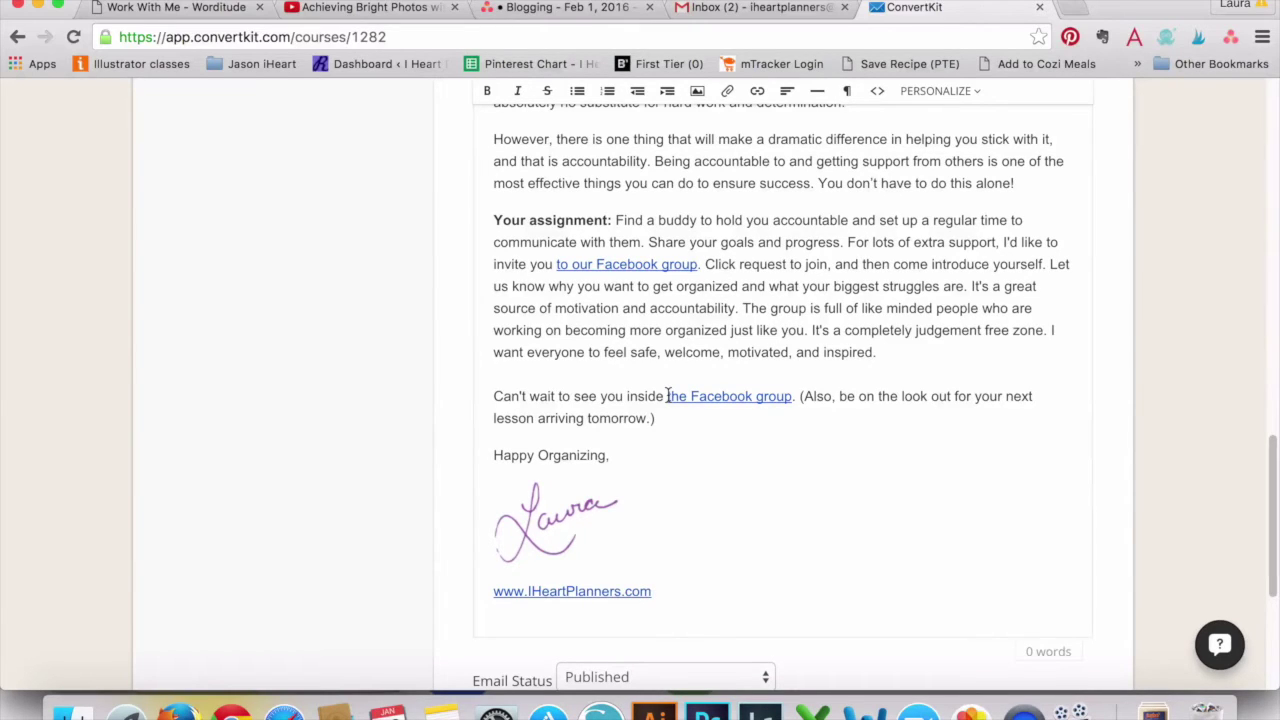
# Highlight Lesson 1's closing Facebook group sentence, then deselect it.
pyautogui.moveTo(665, 397); pyautogui.dragTo(793, 413)
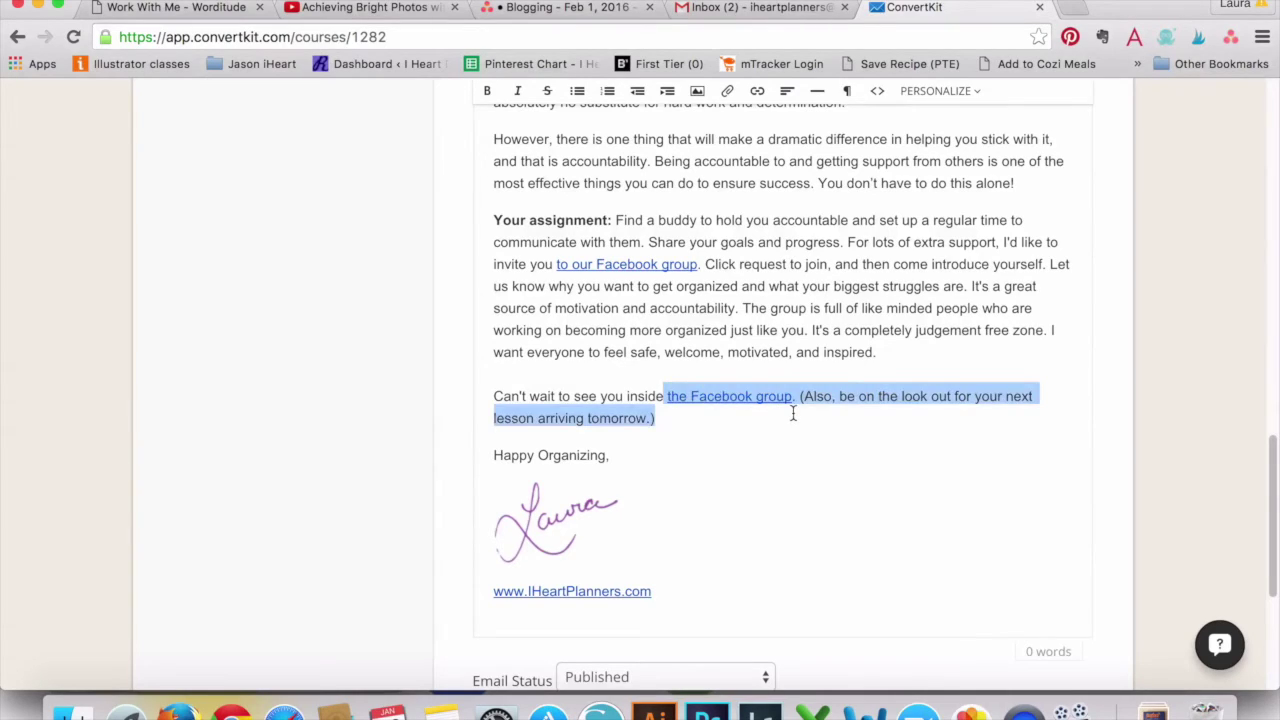
pyautogui.click(663, 371)
pyautogui.scroll(15, 263, 297)
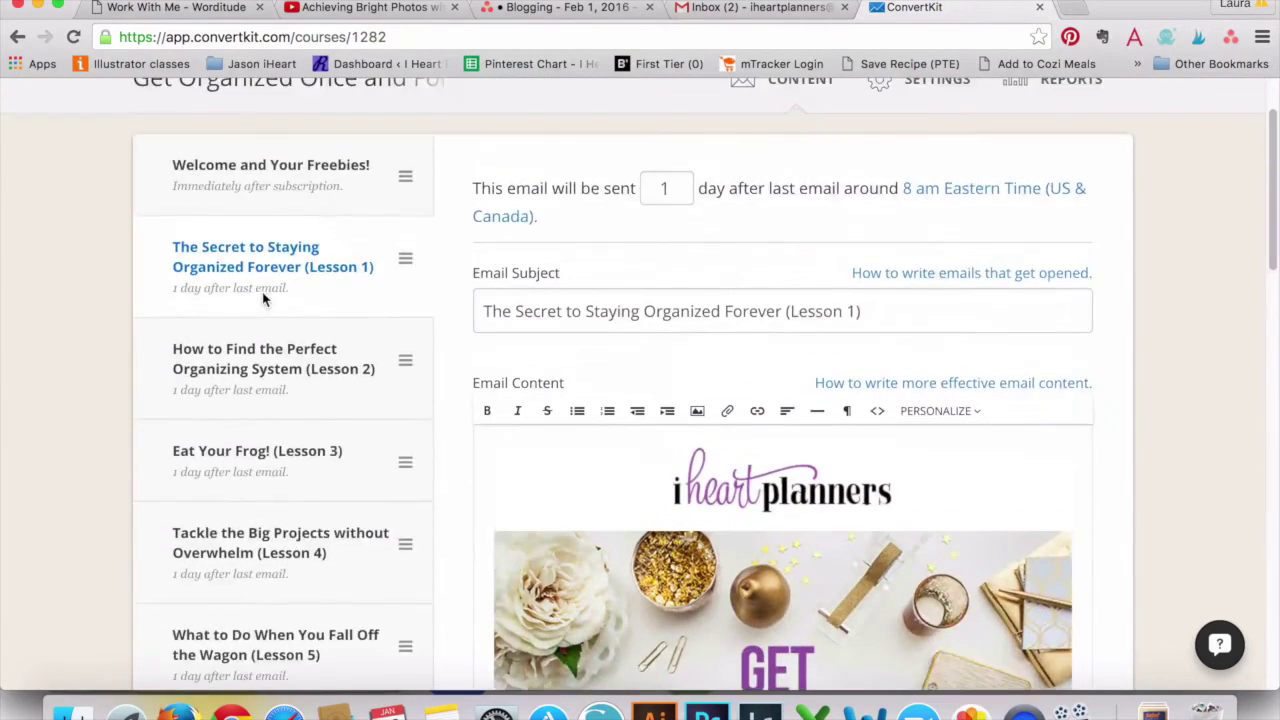
pyautogui.scroll(-5, 263, 297)
pyautogui.click(263, 331)
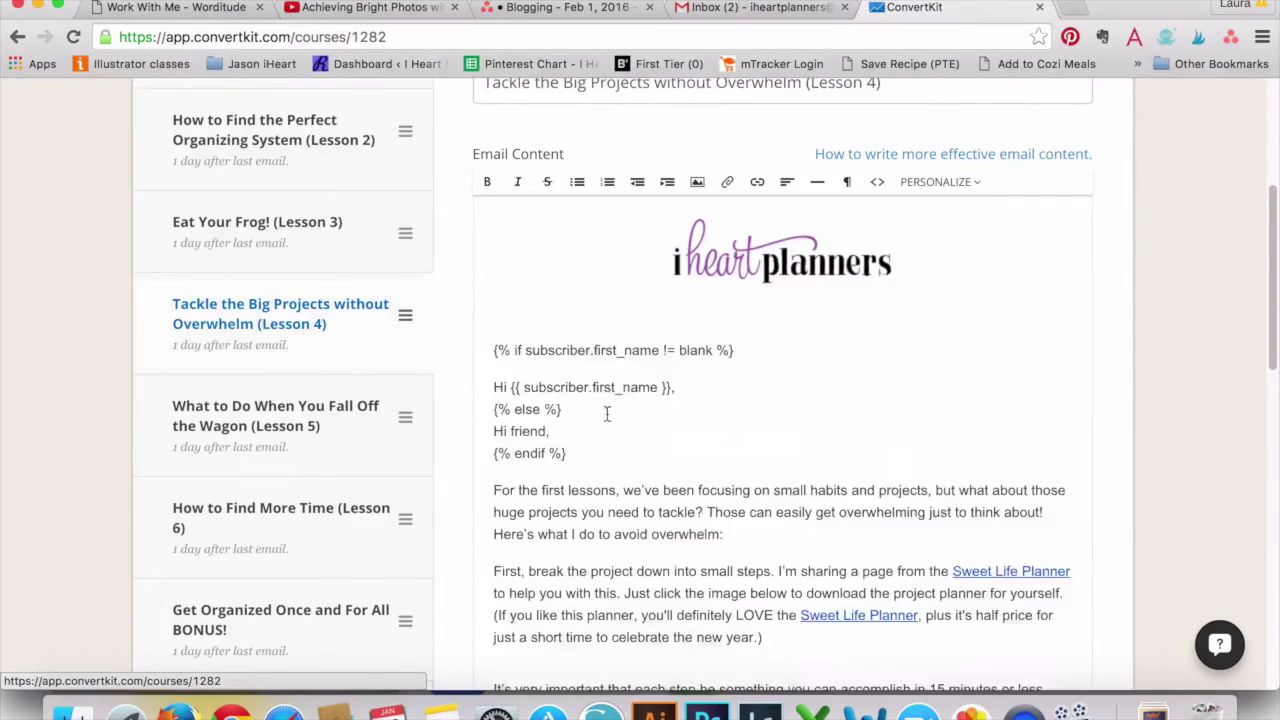
pyautogui.scroll(-10, 814, 449)
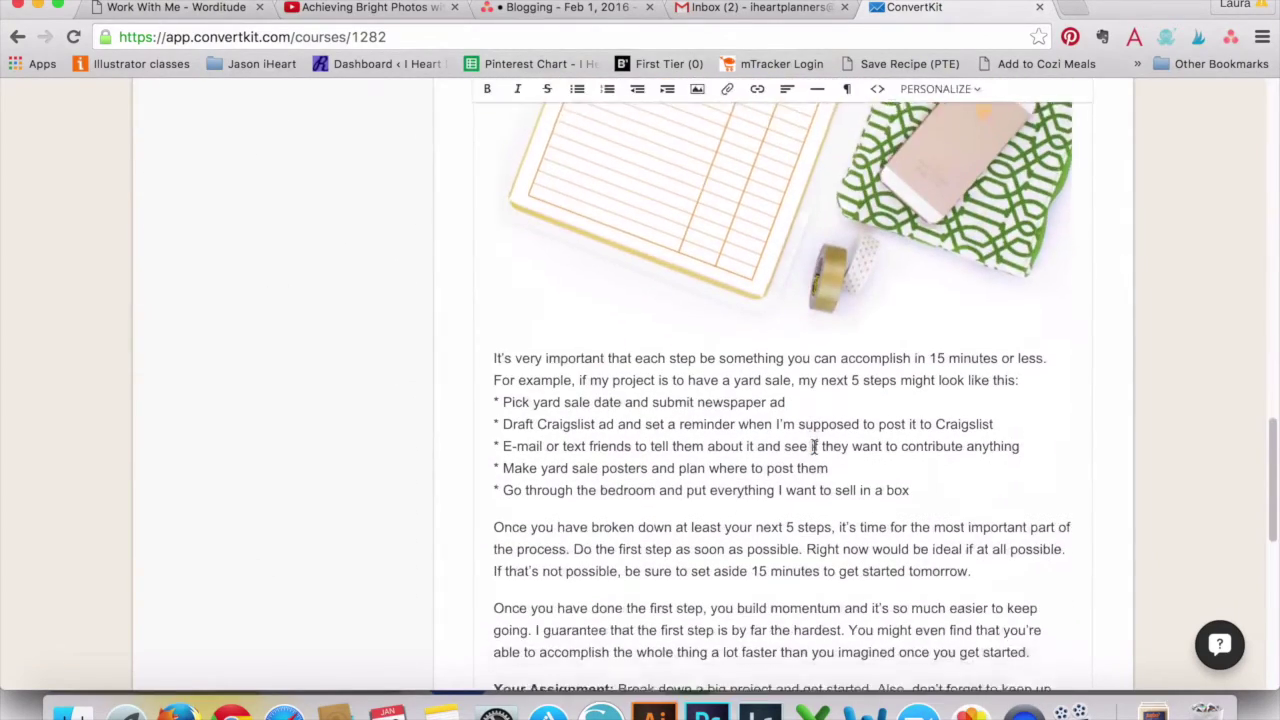
pyautogui.scroll(-10, 814, 447)
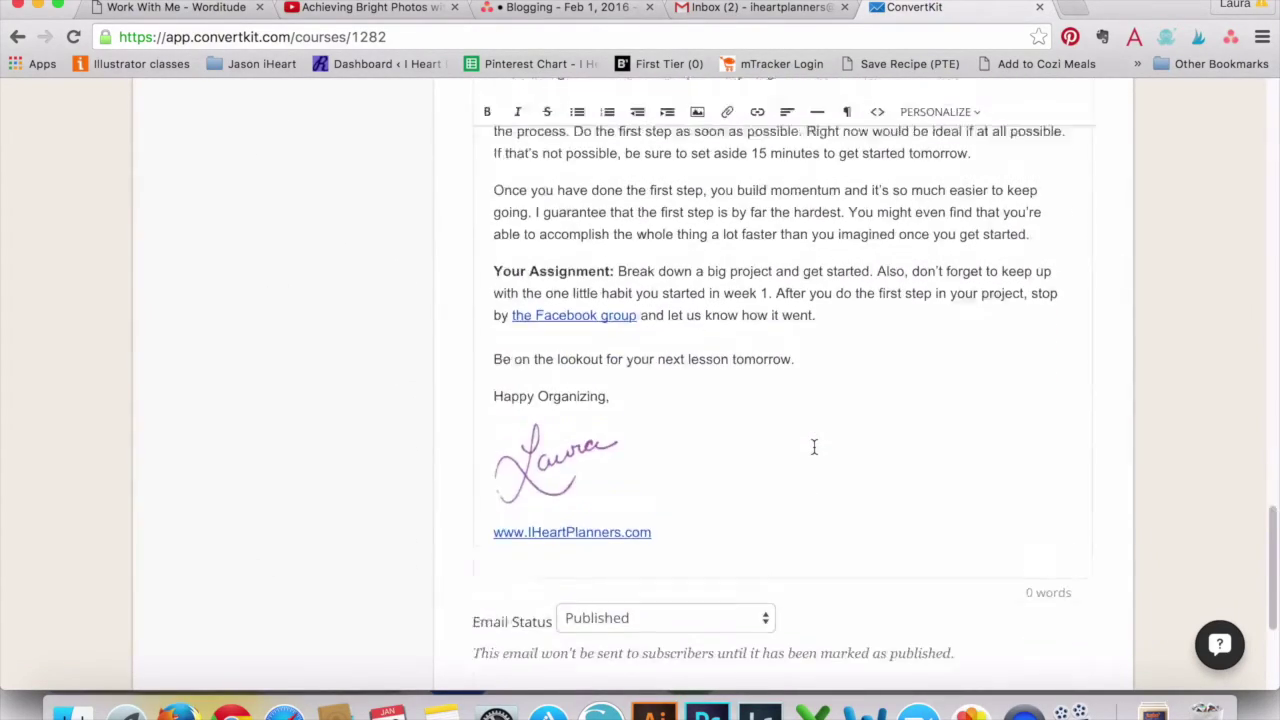
pyautogui.scroll(9, 814, 447)
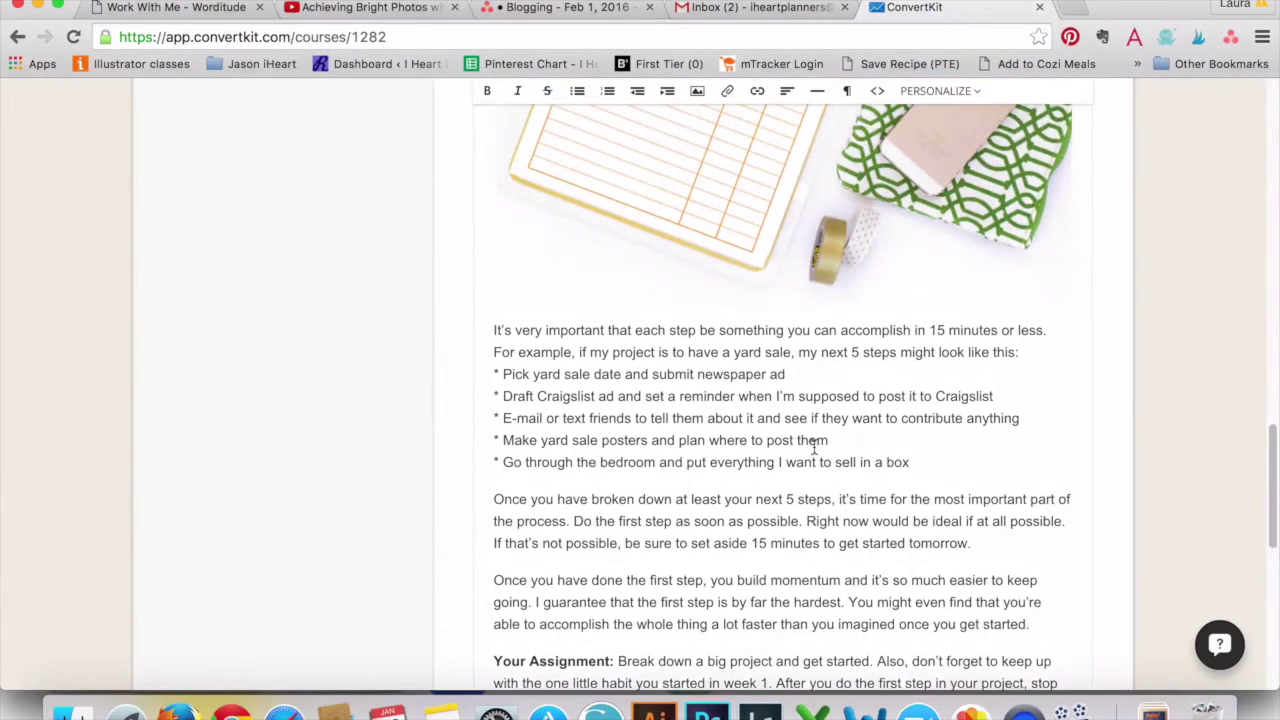
pyautogui.scroll(-3, 814, 447)
pyautogui.scroll(20, 814, 447)
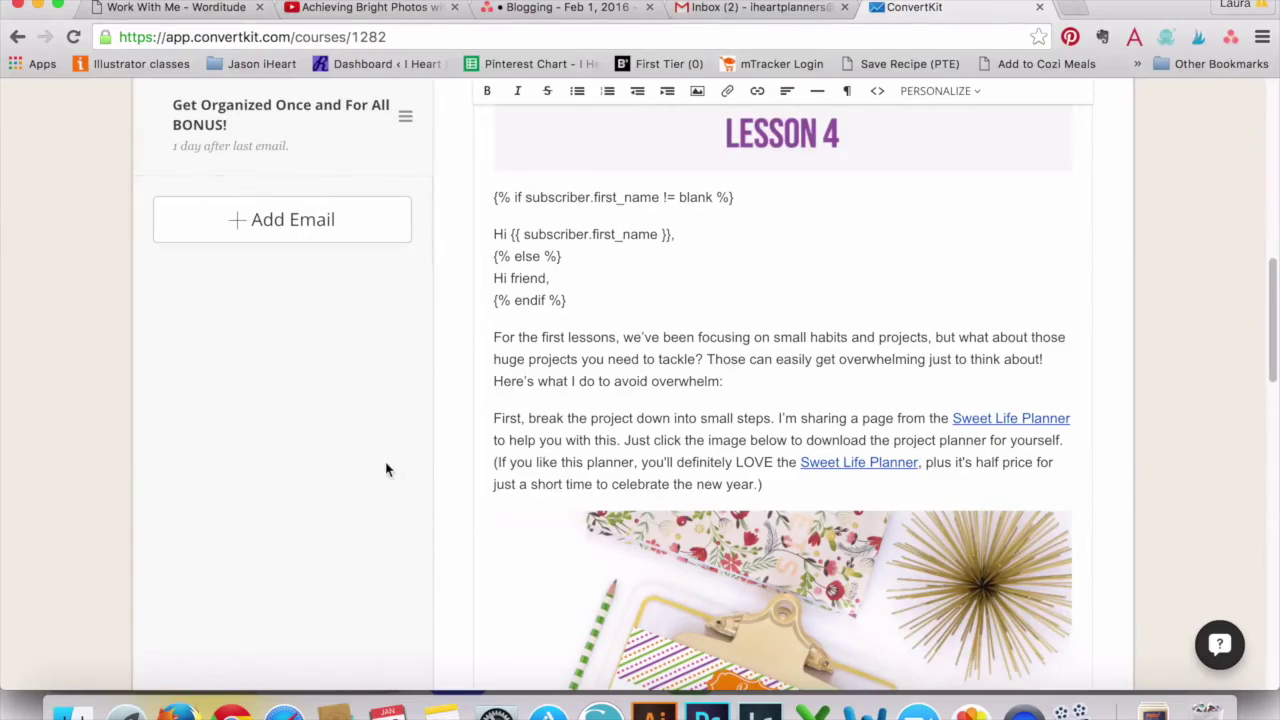
pyautogui.scroll(-3, 388, 470)
pyautogui.scroll(-15, 387, 467)
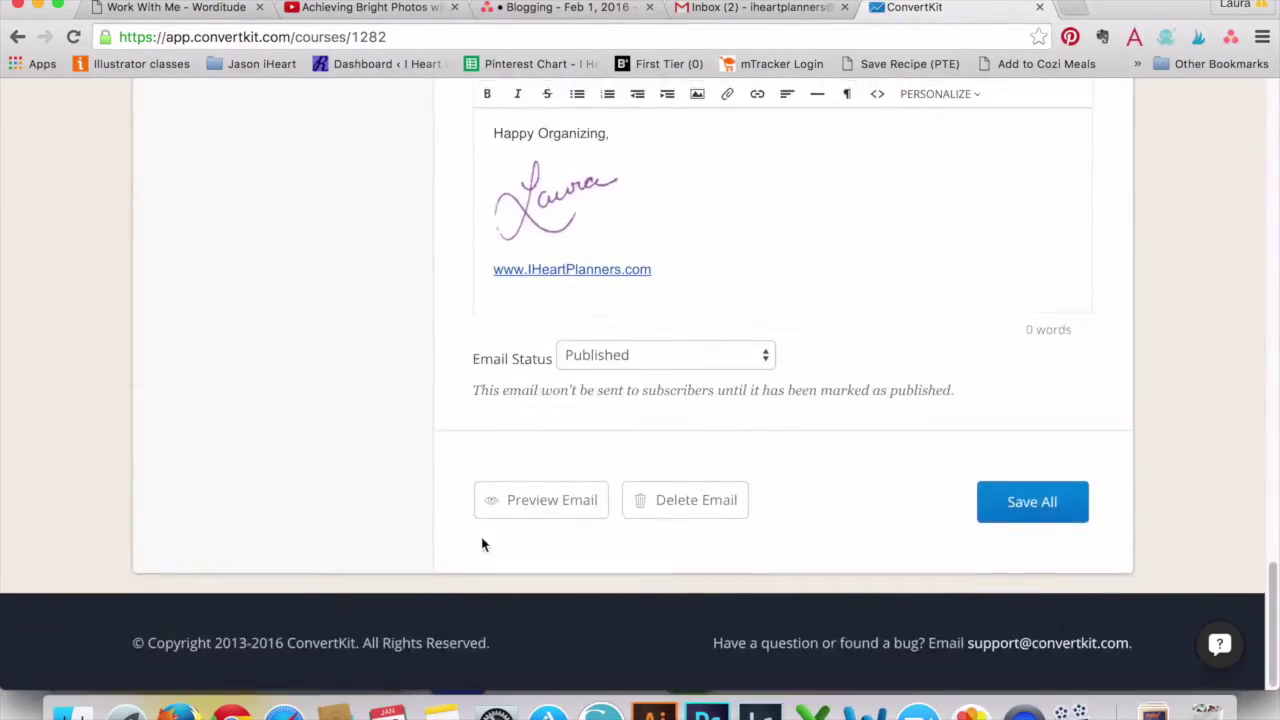
pyautogui.scroll(14, 483, 540)
pyautogui.scroll(8, 481, 536)
pyautogui.scroll(-4, 480, 534)
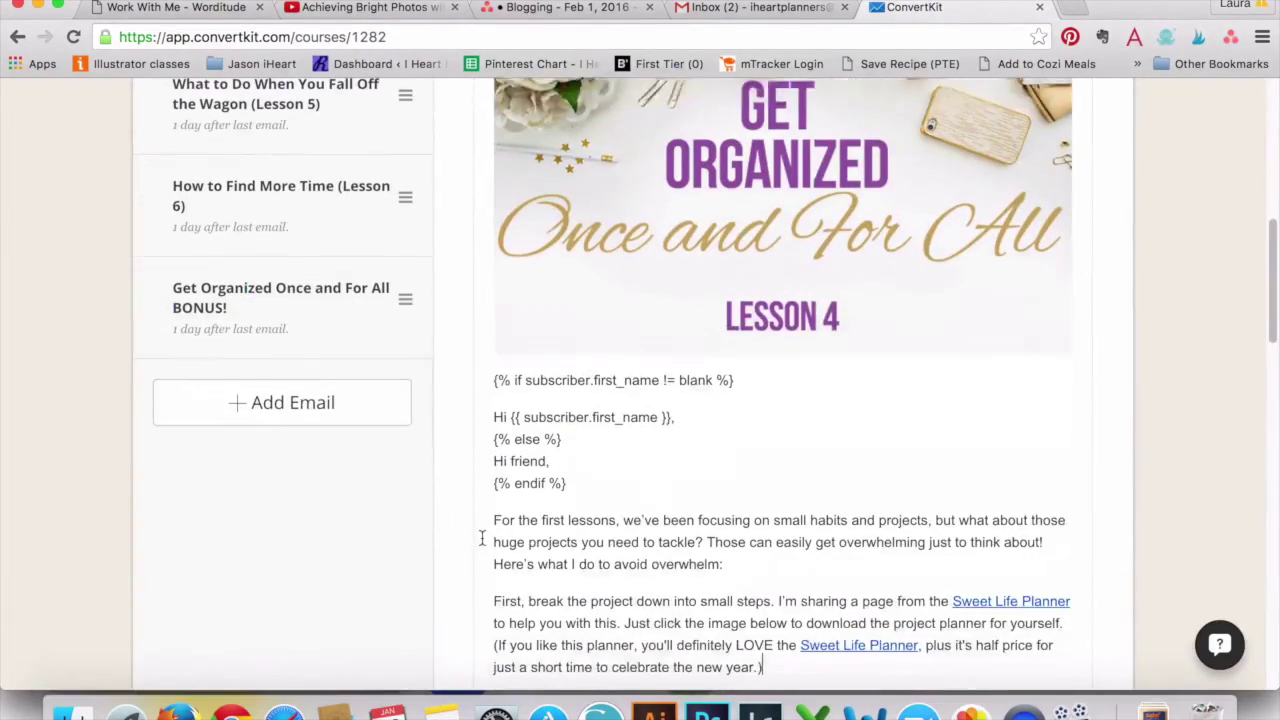
pyautogui.click(312, 410)
# Drag the new draft email higher in the course sequence and bring up the course Settings.
pyautogui.scroll(9, 569, 511)
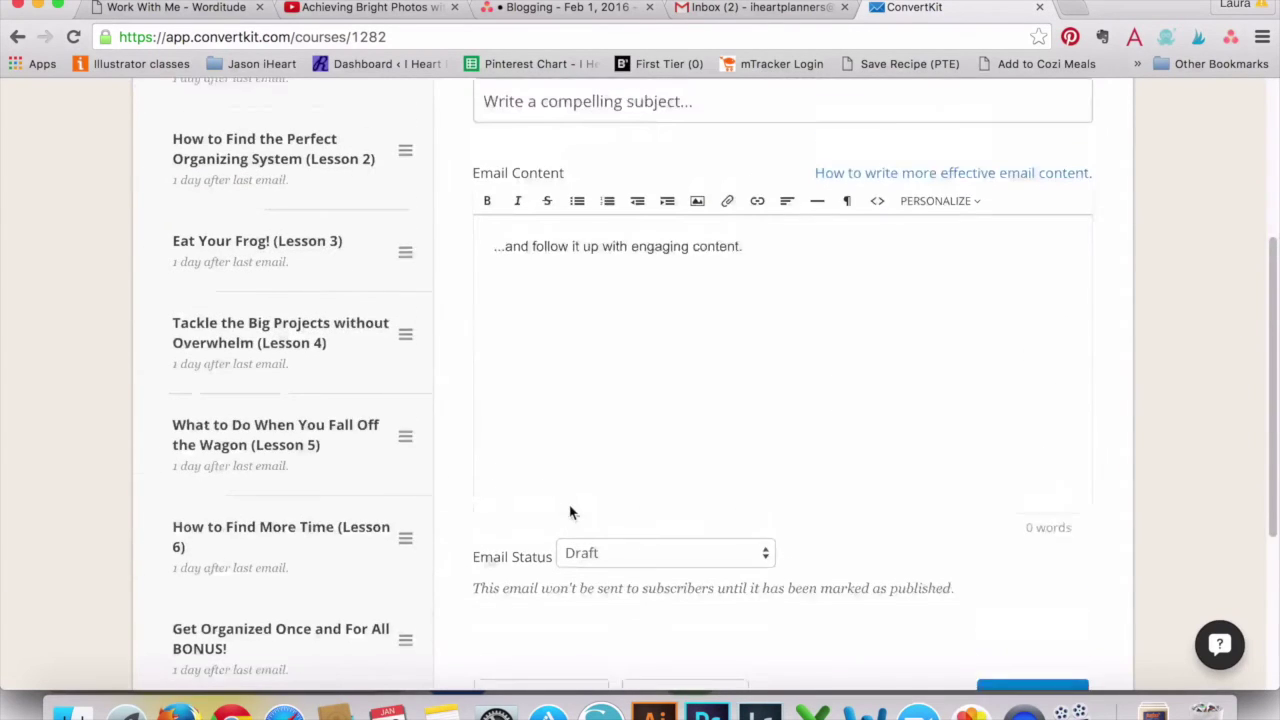
pyautogui.scroll(-6, 603, 415)
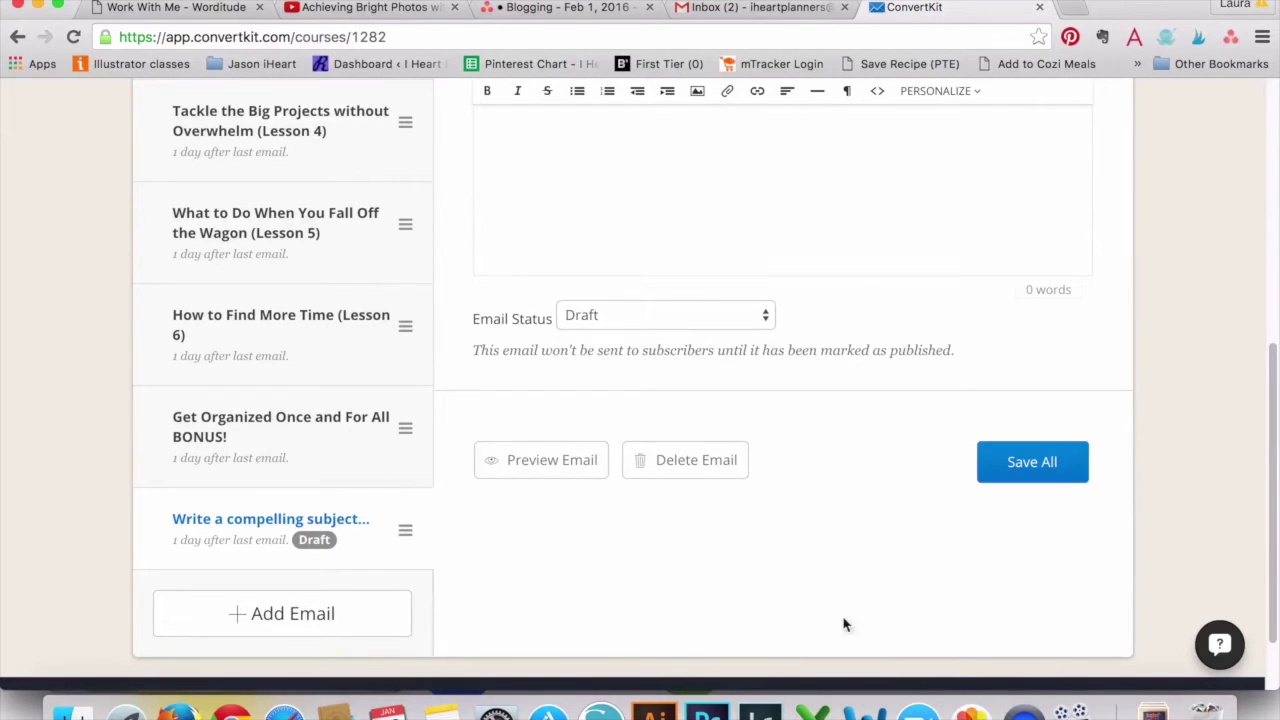
pyautogui.moveTo(409, 557)
pyautogui.mouseDown()
pyautogui.moveTo(417, 323)
pyautogui.moveTo(408, 551)
pyautogui.mouseUp()
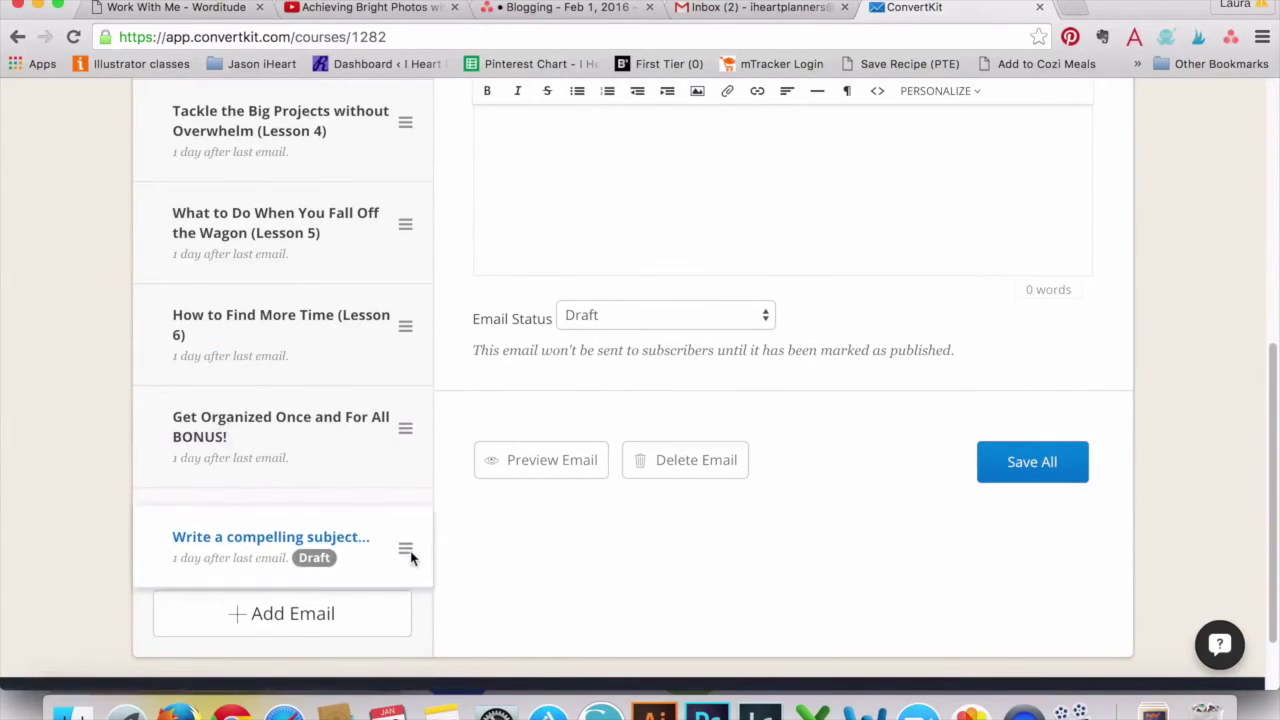
pyautogui.scroll(-3, 413, 560)
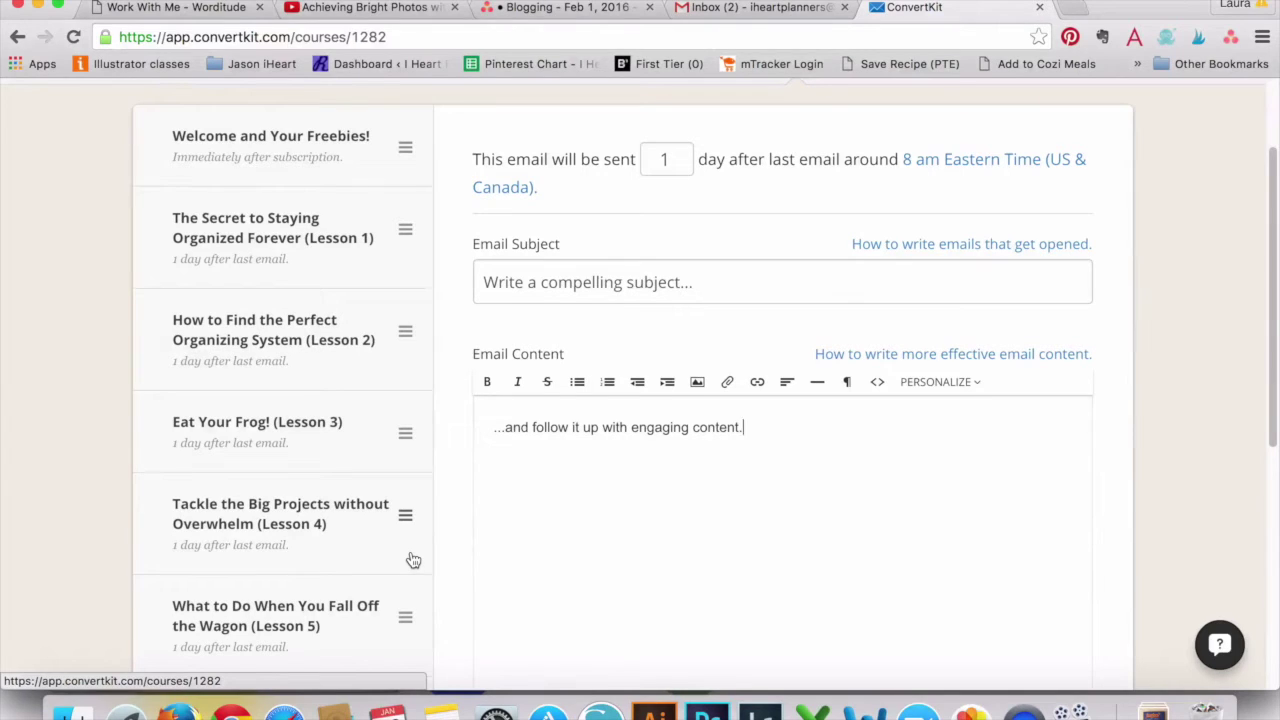
pyautogui.scroll(3, 413, 560)
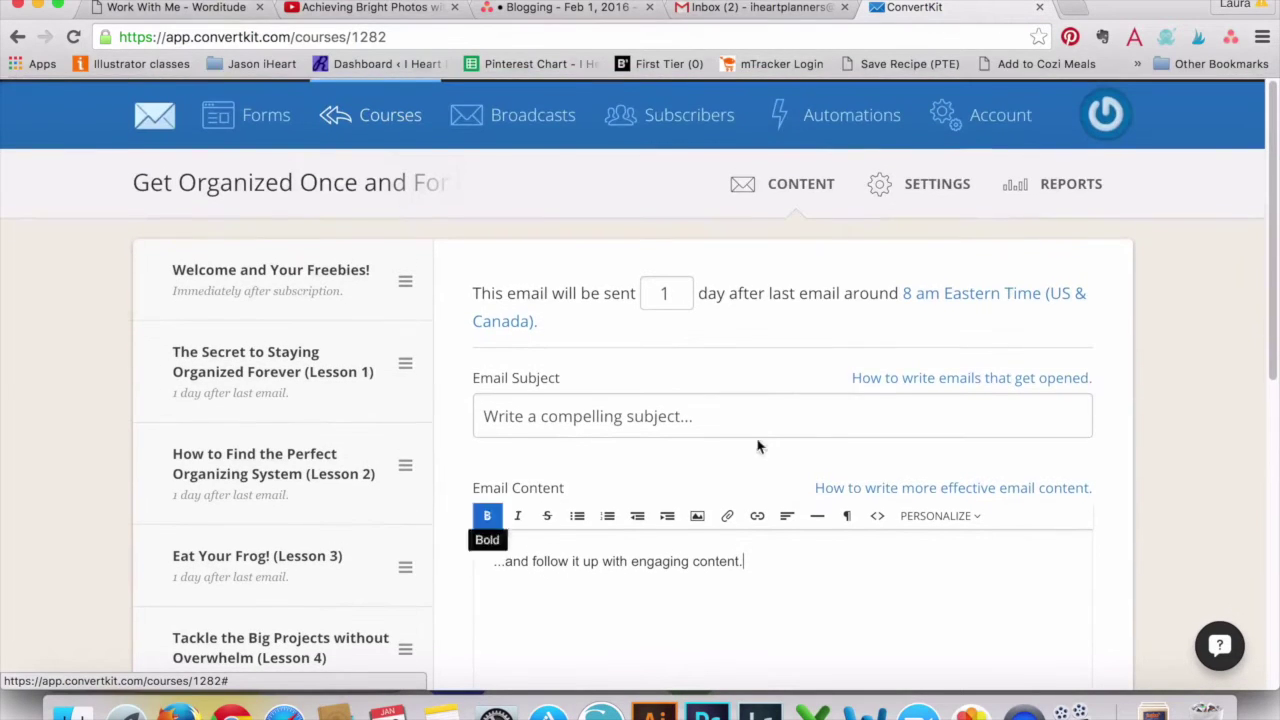
pyautogui.click(925, 190)
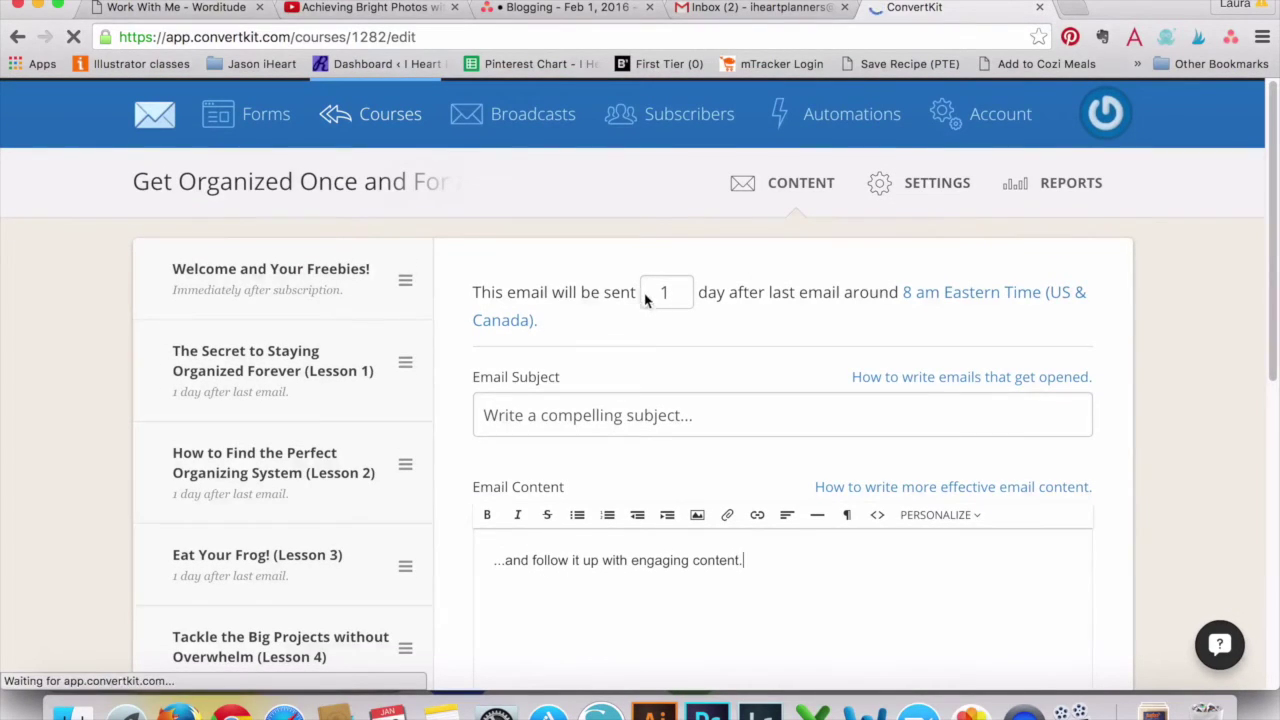
pyautogui.scroll(-3, 676, 362)
pyautogui.click(660, 400)
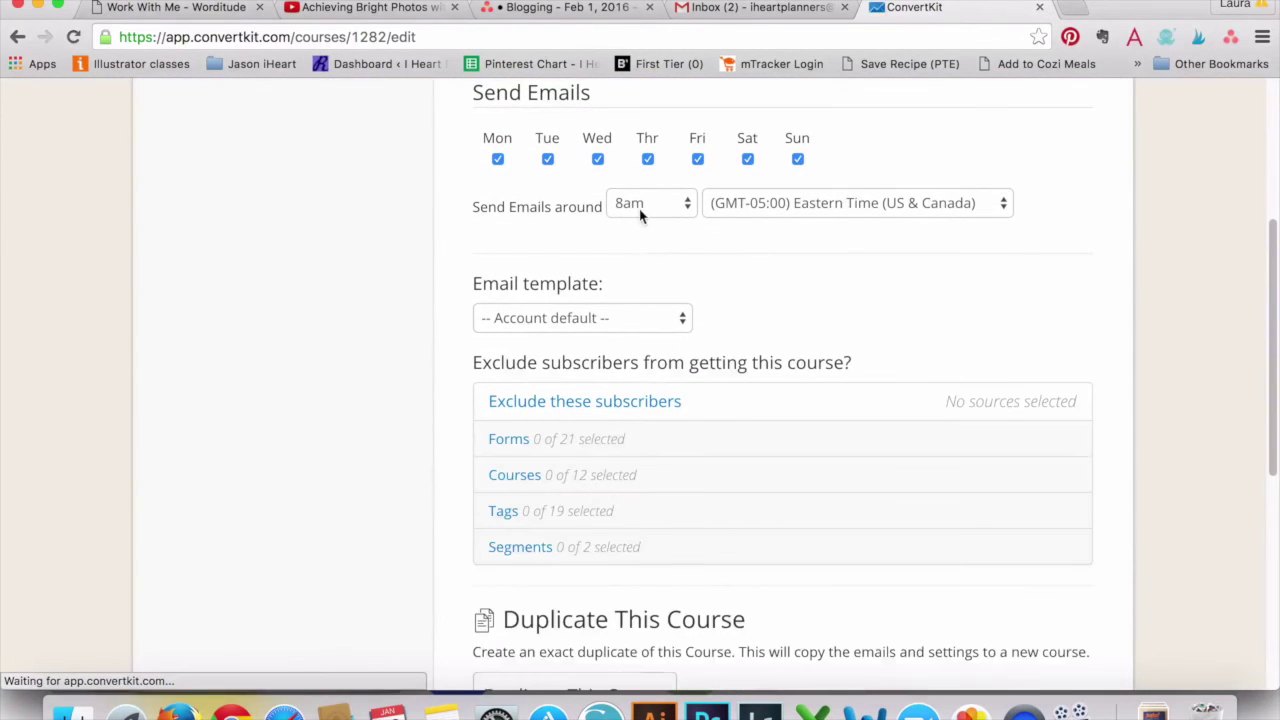
pyautogui.scroll(-2, 641, 211)
pyautogui.scroll(10, 641, 217)
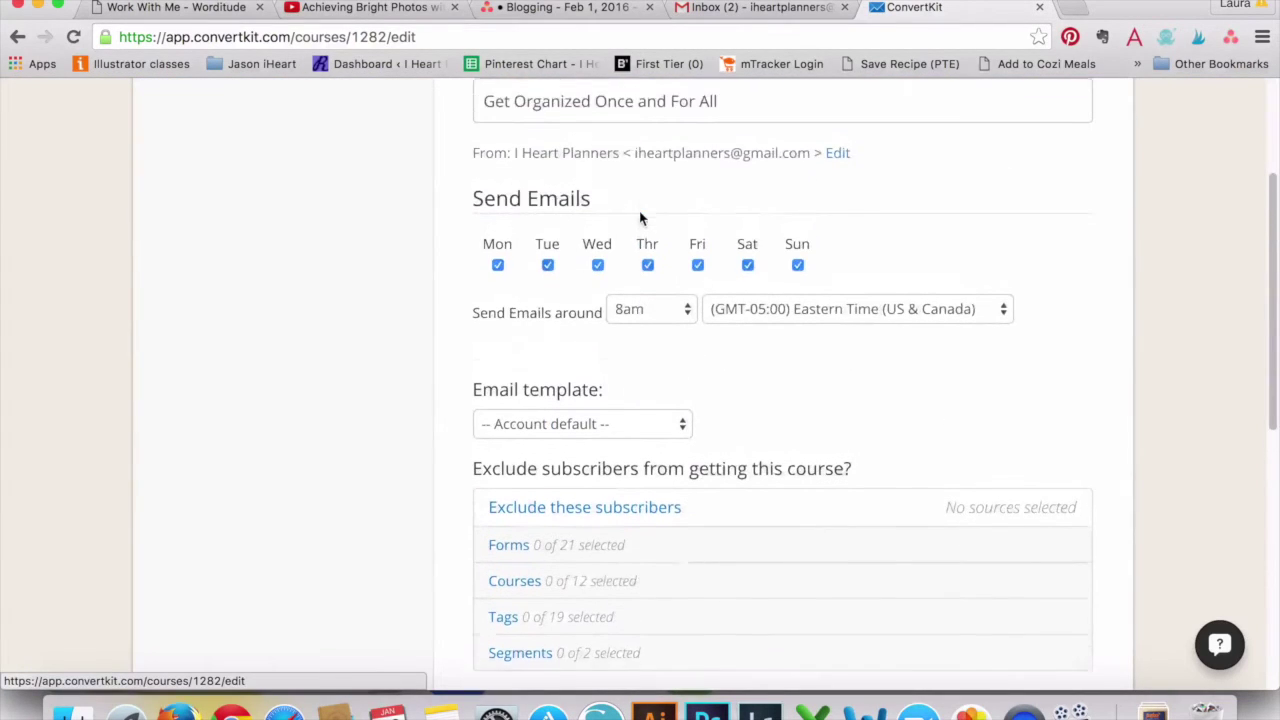
pyautogui.scroll(-15, 641, 217)
pyautogui.scroll(3, 641, 217)
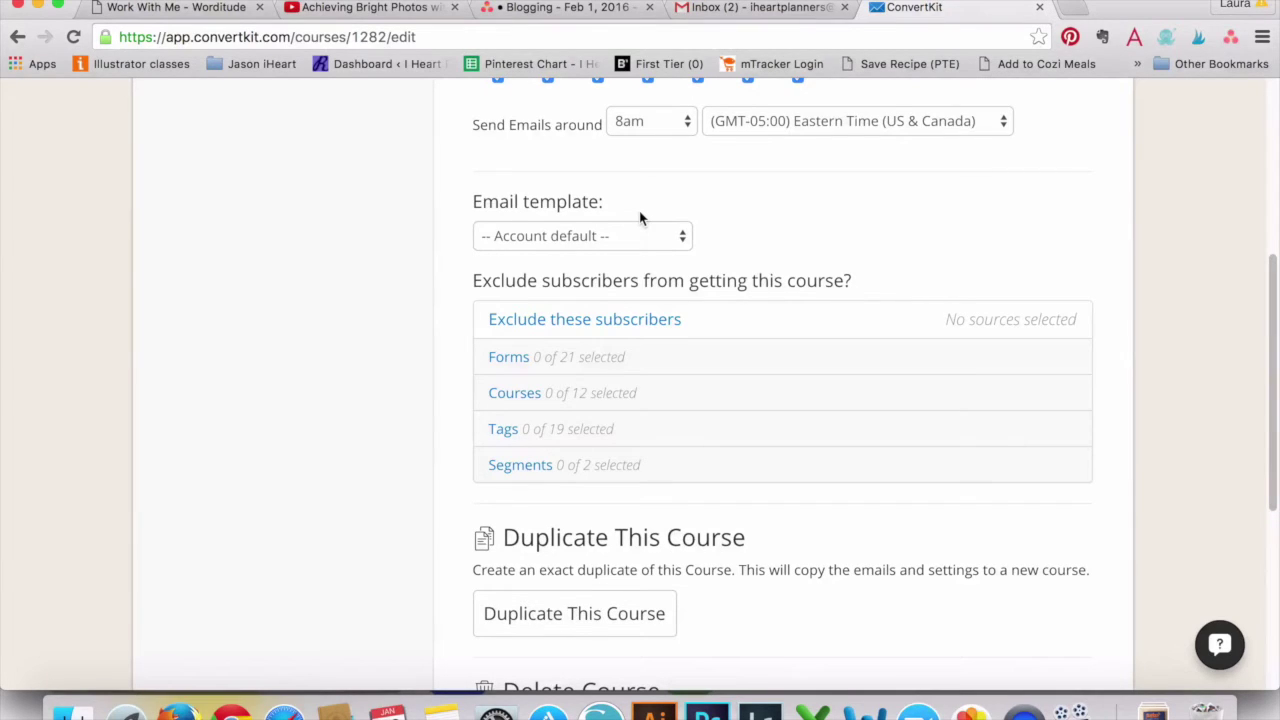
pyautogui.click(506, 427)
pyautogui.scroll(-10, 689, 486)
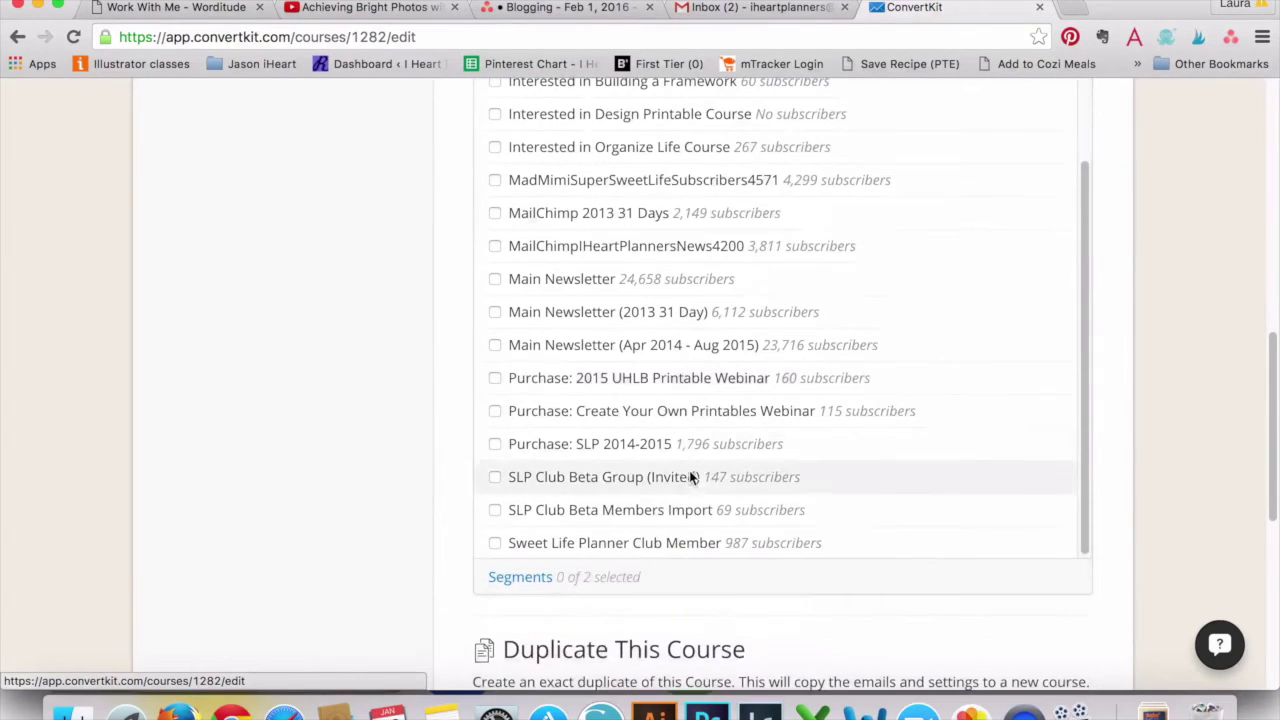
pyautogui.click(495, 379)
pyautogui.click(495, 379)
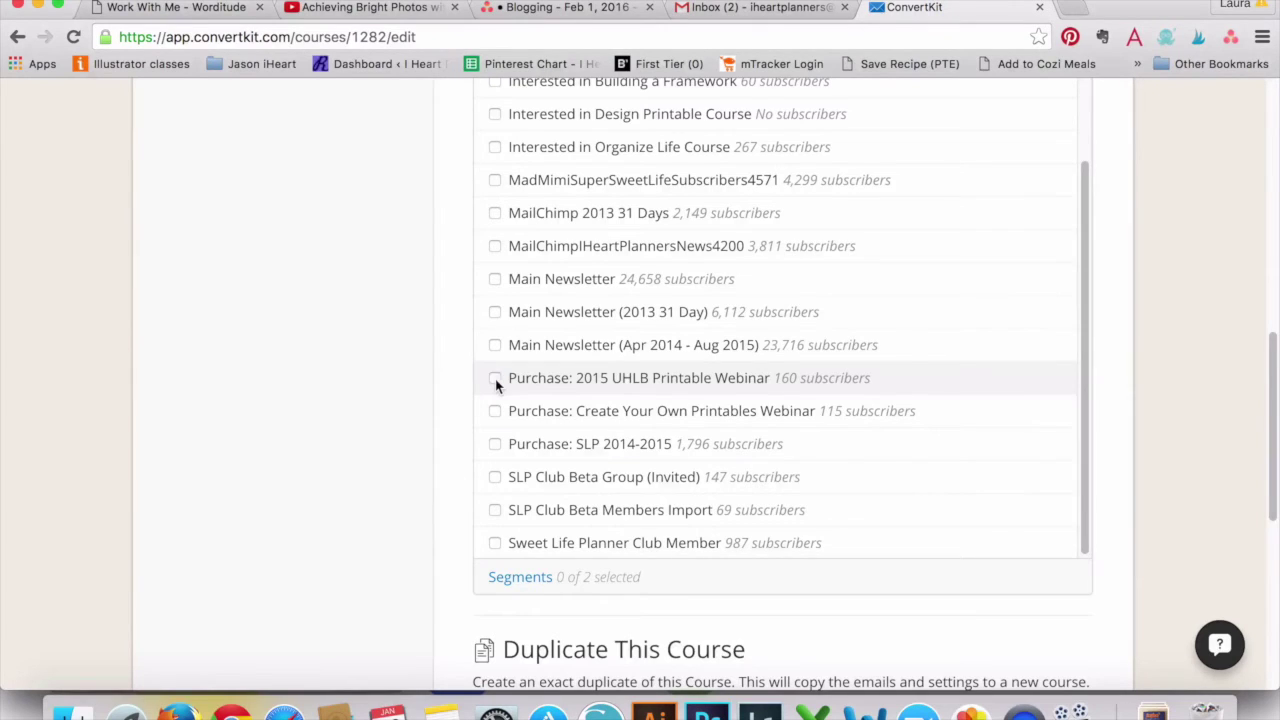
pyautogui.scroll(3, 360, 571)
pyautogui.scroll(3, 360, 571)
pyautogui.scroll(-10, 360, 571)
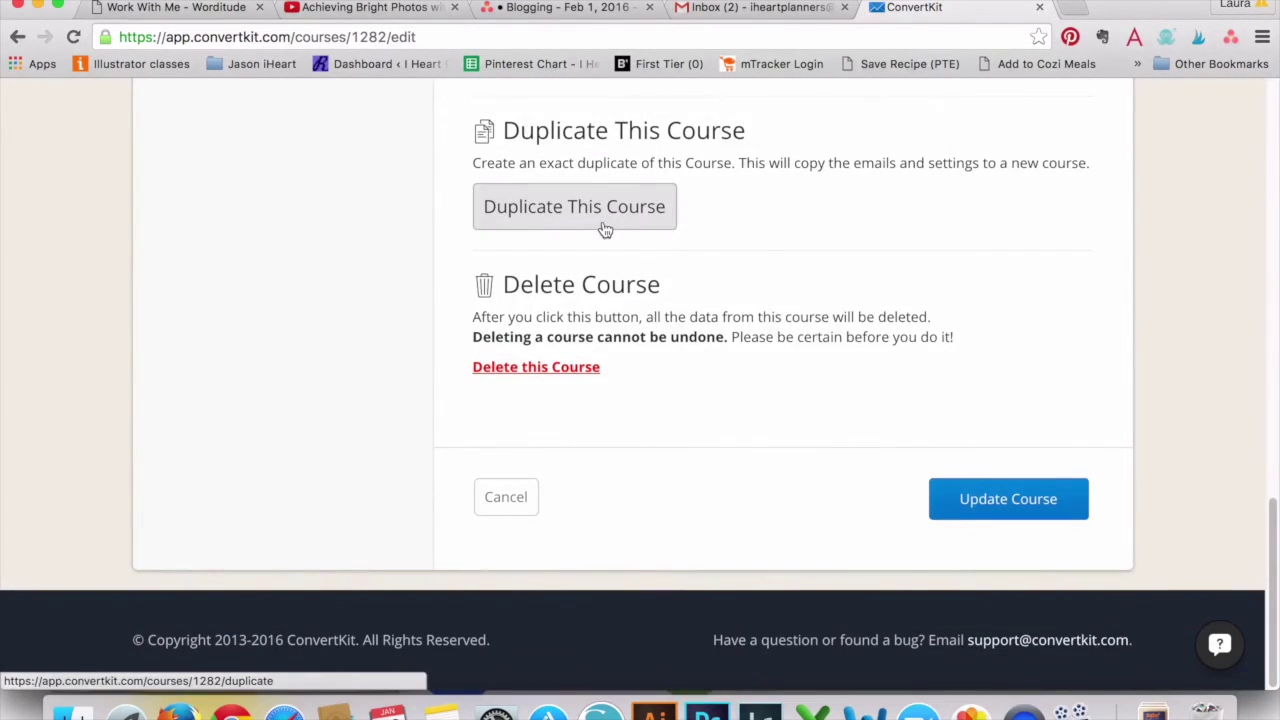
pyautogui.scroll(15, 229, 557)
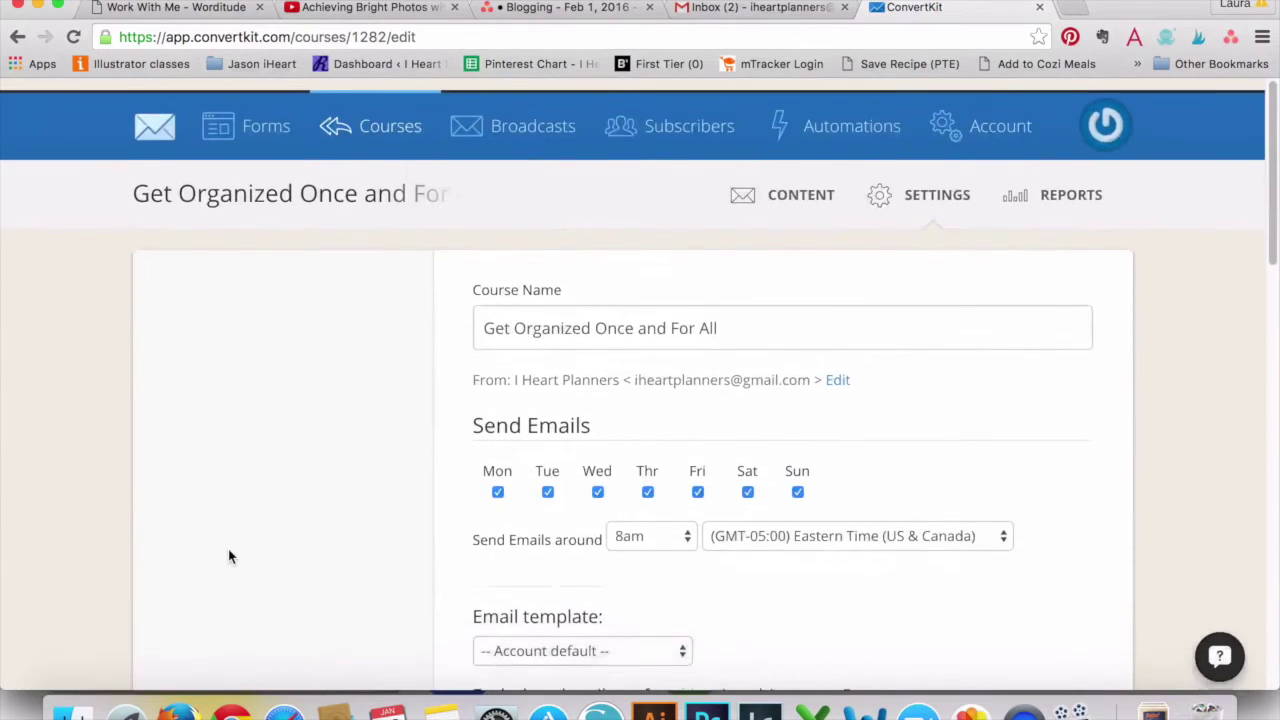
pyautogui.click(1066, 183)
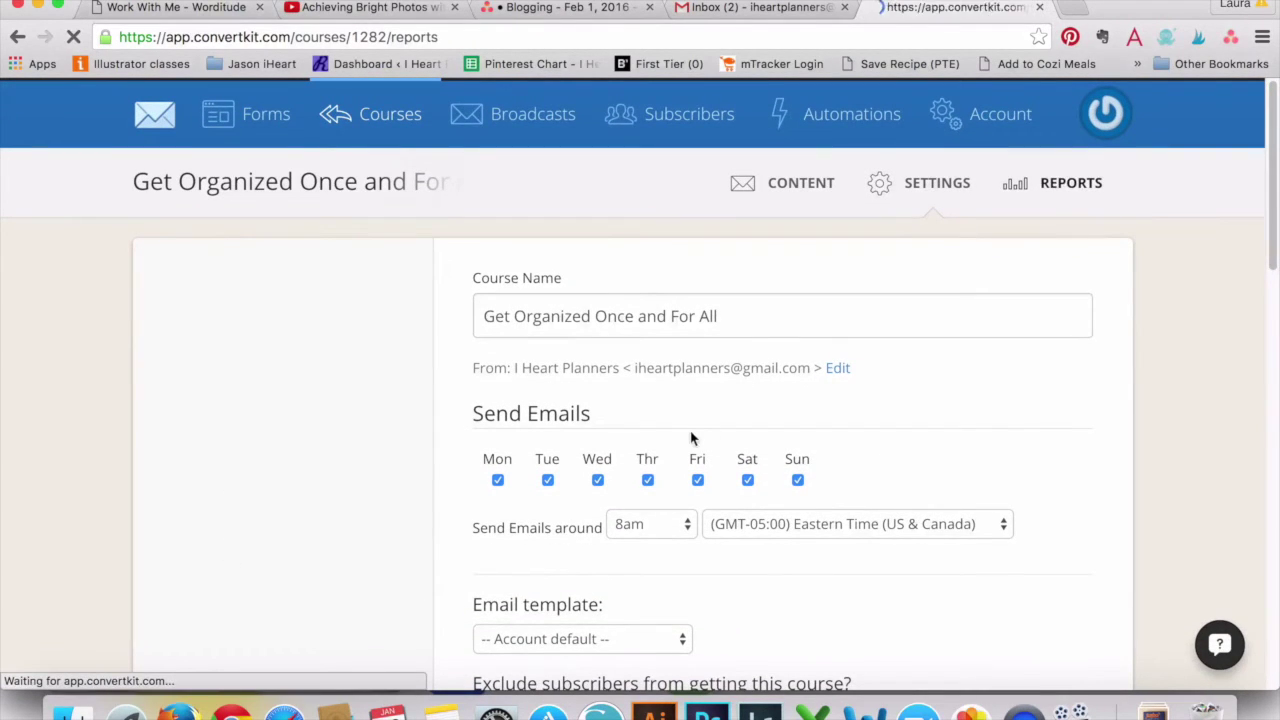
# Scroll the course report: 7,895 subscribers, 51.8% open rate, 18.4% click rate, per-email stats.
pyautogui.scroll(-3, 690, 435)
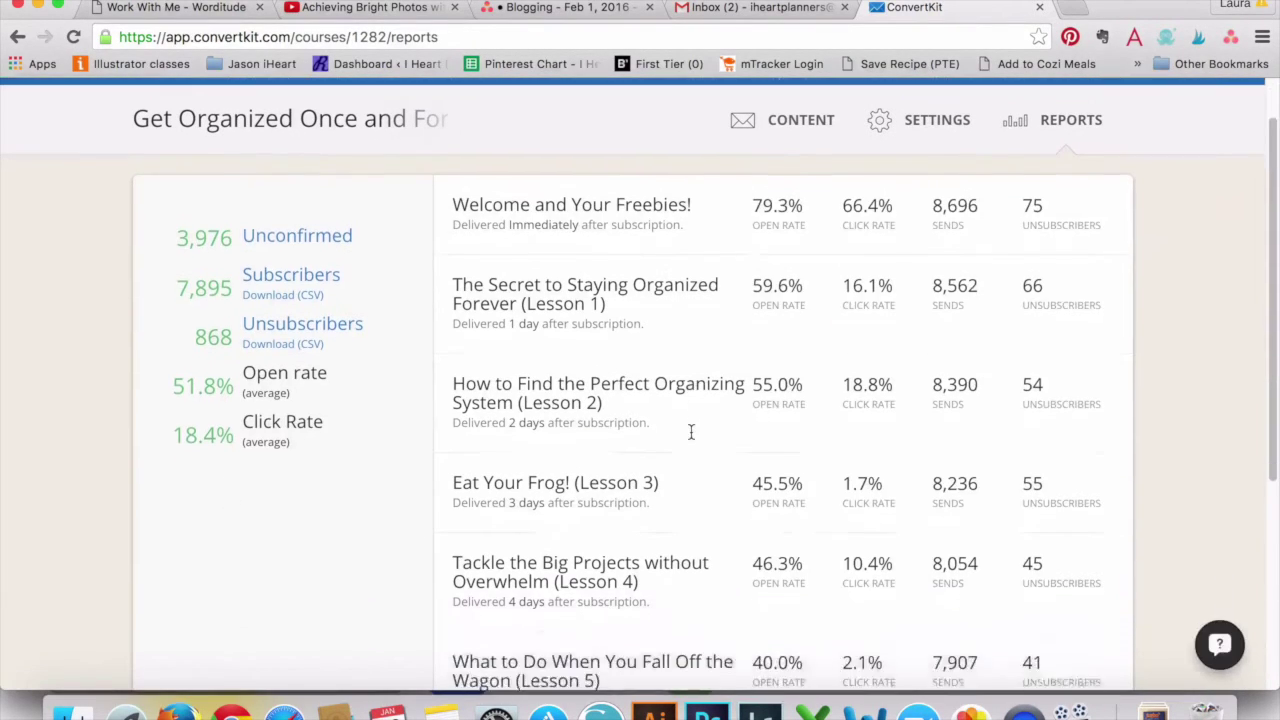
pyautogui.scroll(-1, 690, 432)
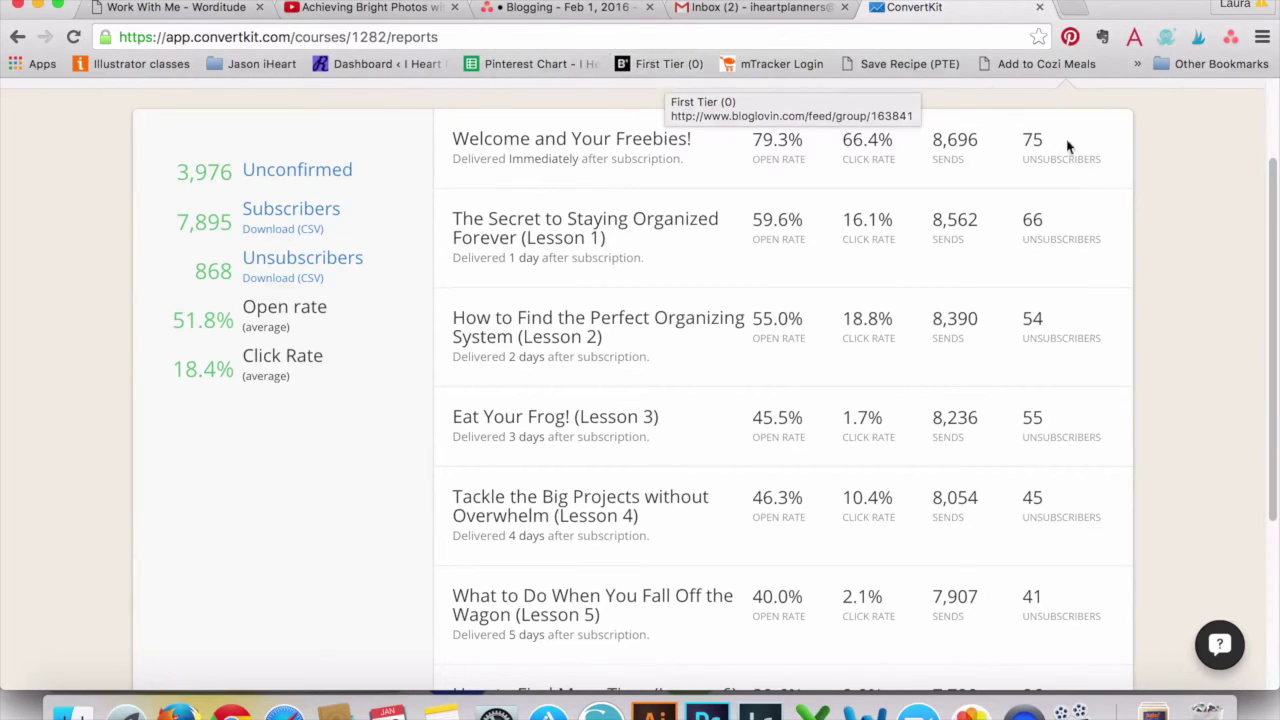
pyautogui.scroll(-5, 1097, 309)
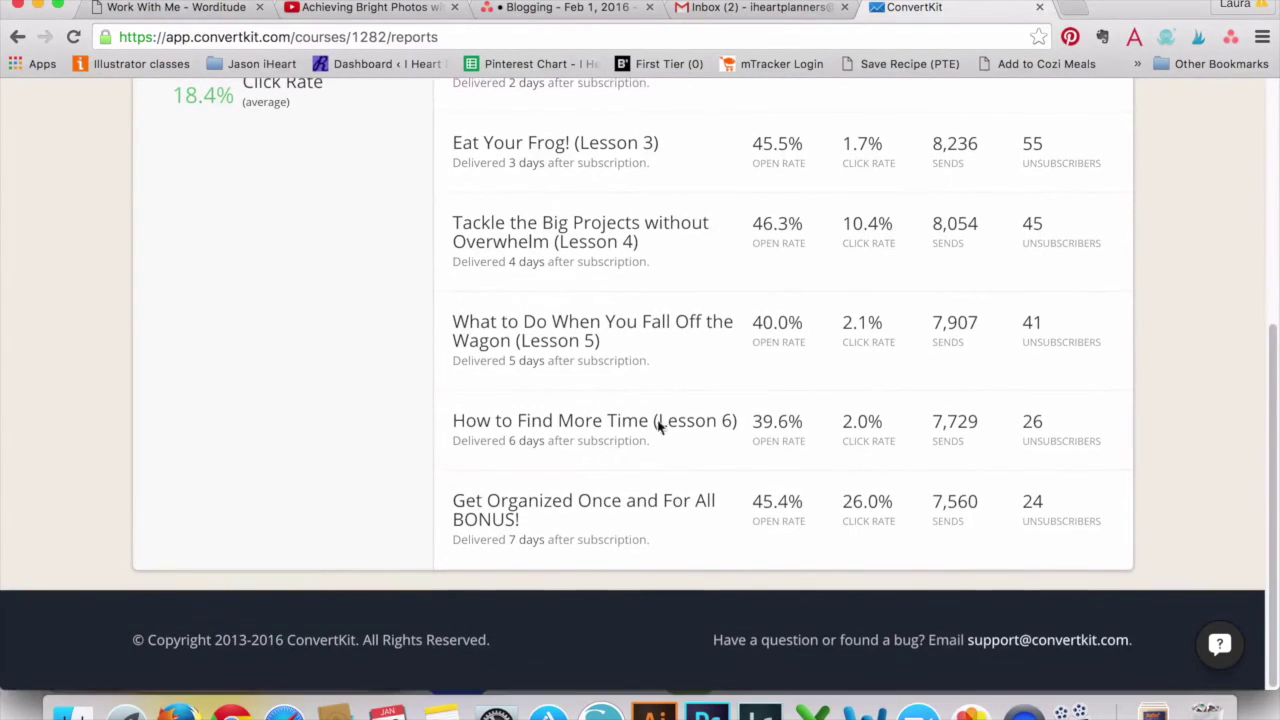
pyautogui.scroll(7, 772, 484)
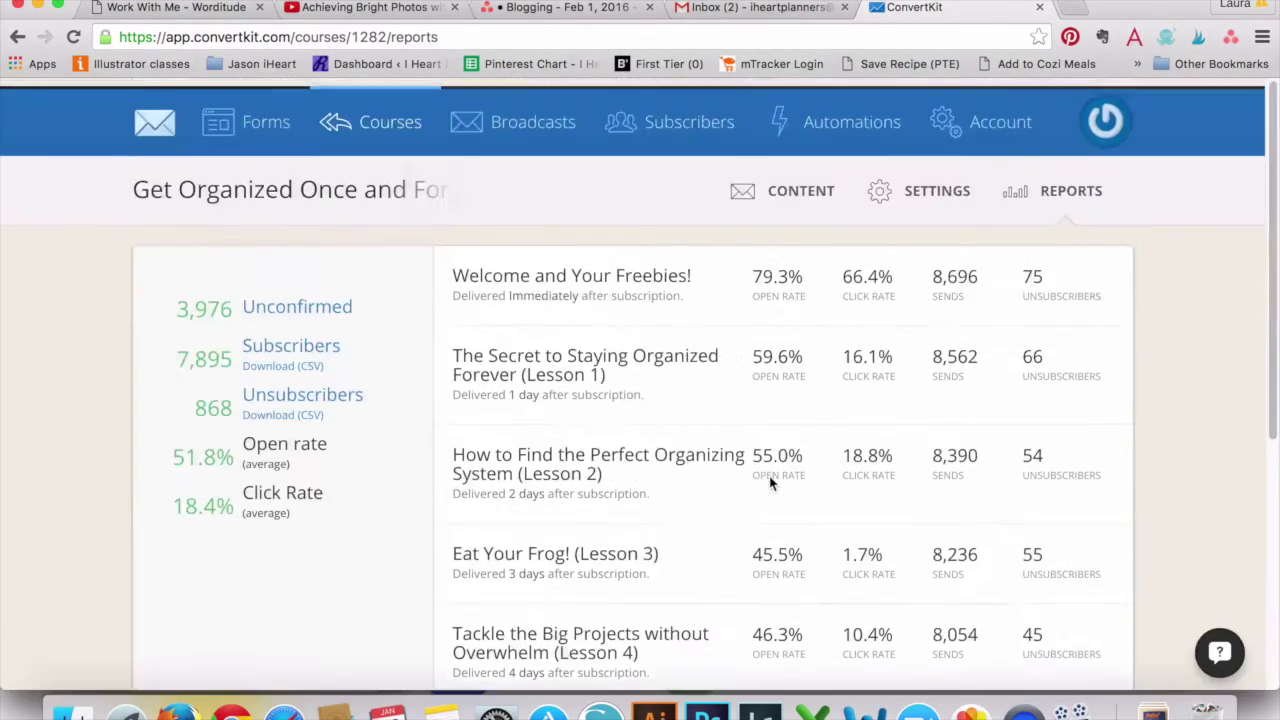
pyautogui.scroll(-7, 770, 484)
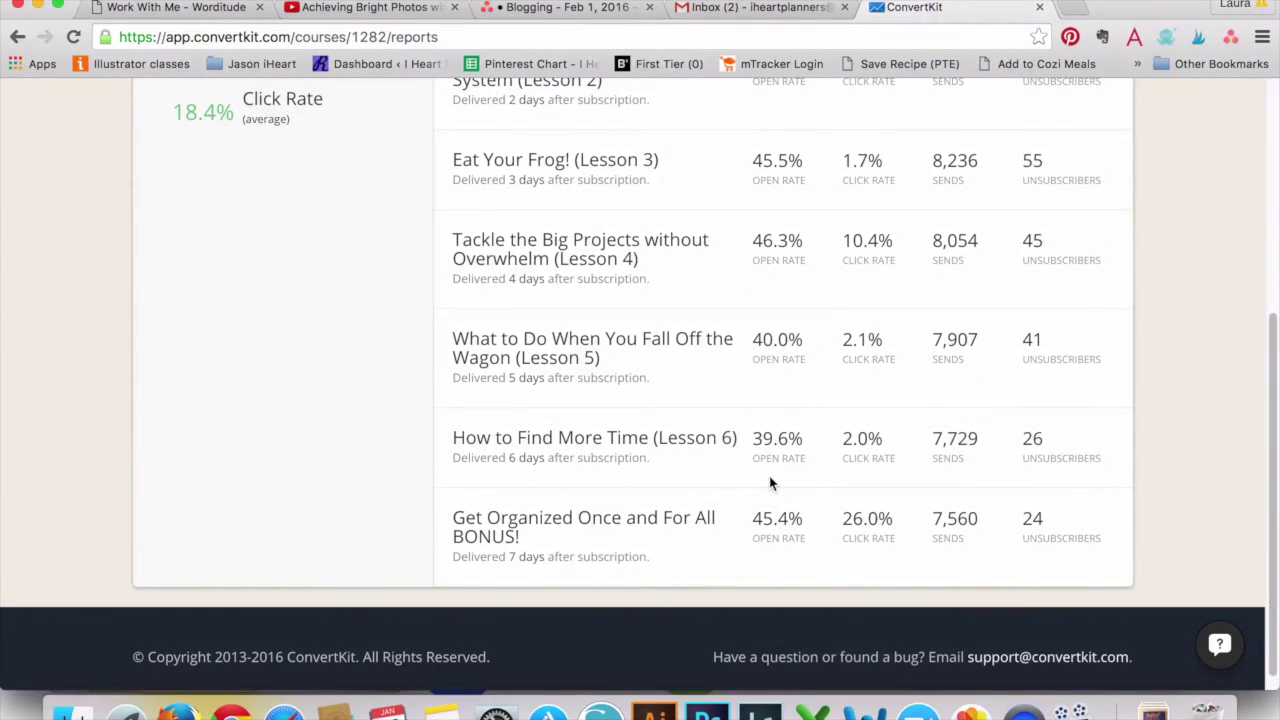
pyautogui.scroll(7, 770, 484)
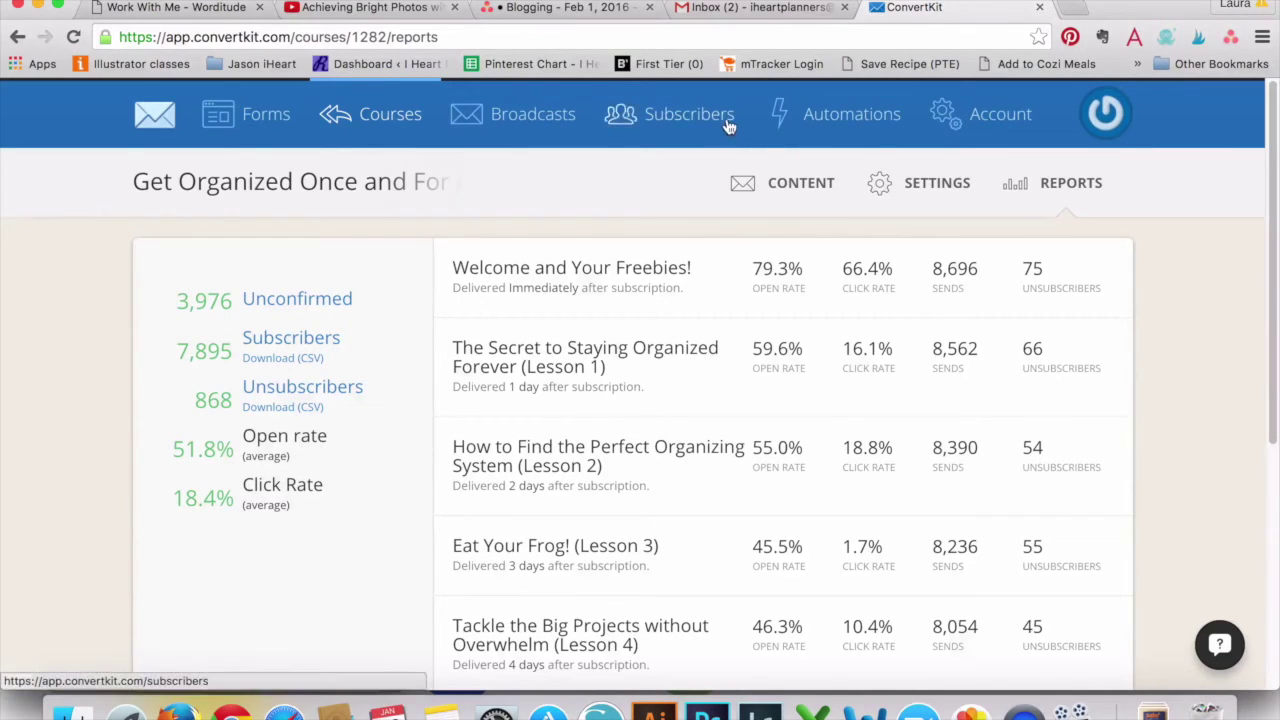
# Open the Subscribers page, view one subscriber's course history, and return to the overview.
pyautogui.click(670, 124)
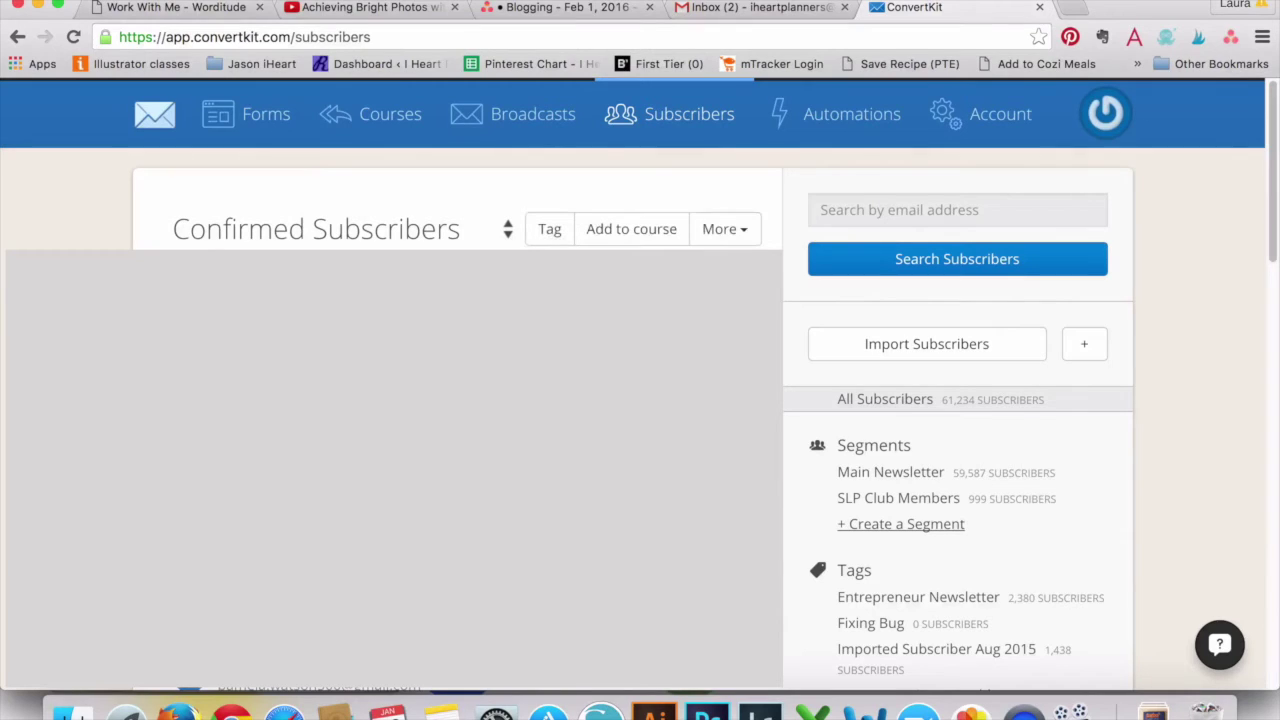
pyautogui.click(300, 280)
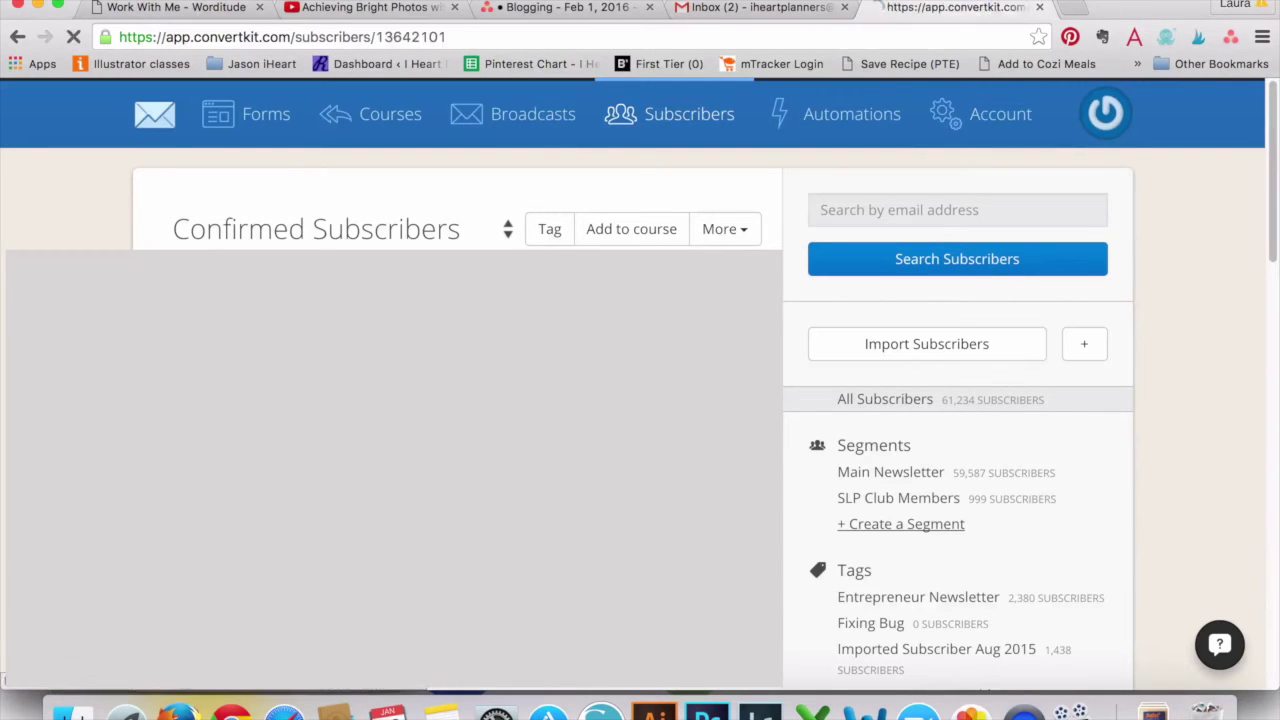
pyautogui.scroll(-2, 640, 400)
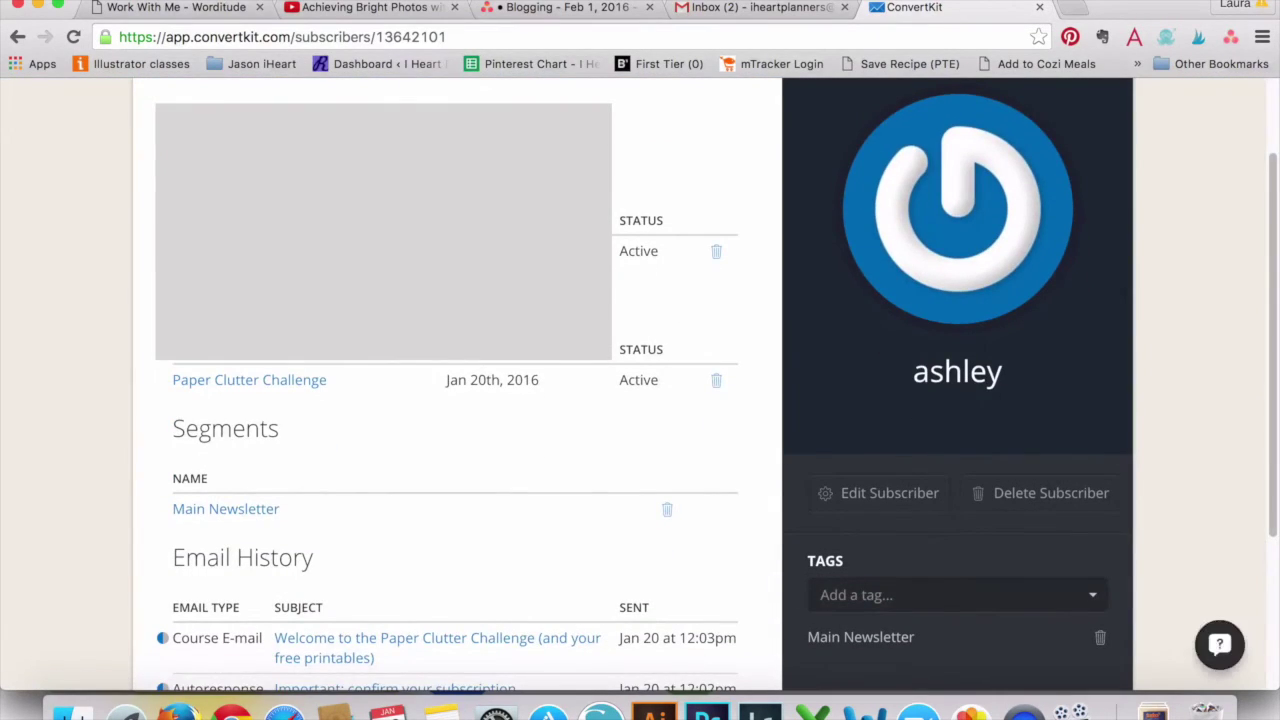
pyautogui.scroll(-4, 257, 405)
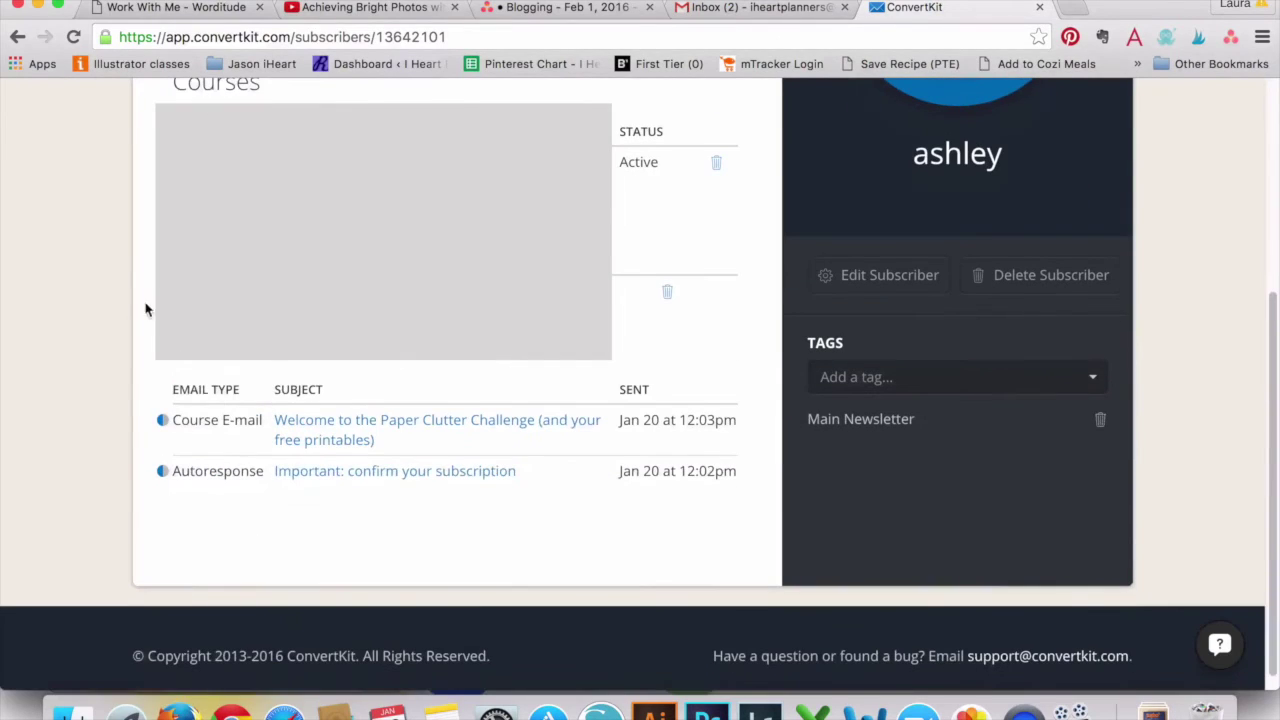
pyautogui.scroll(-1, 163, 291)
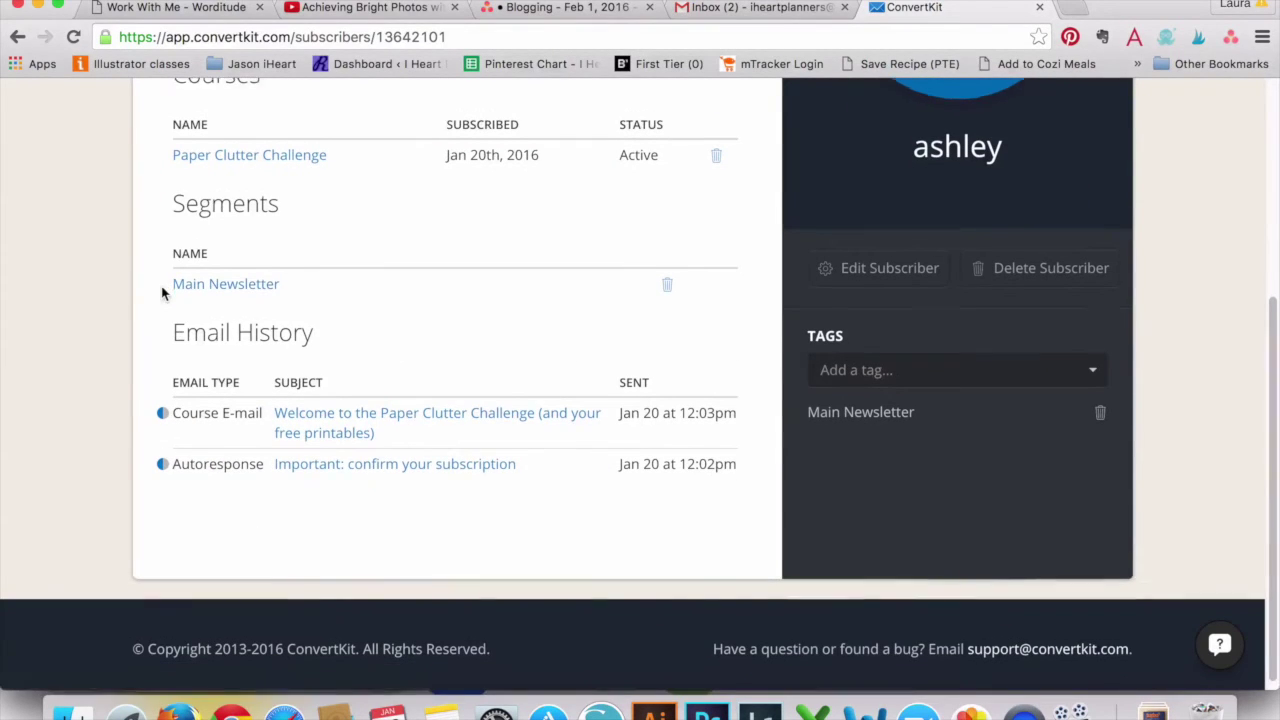
pyautogui.click(17, 36)
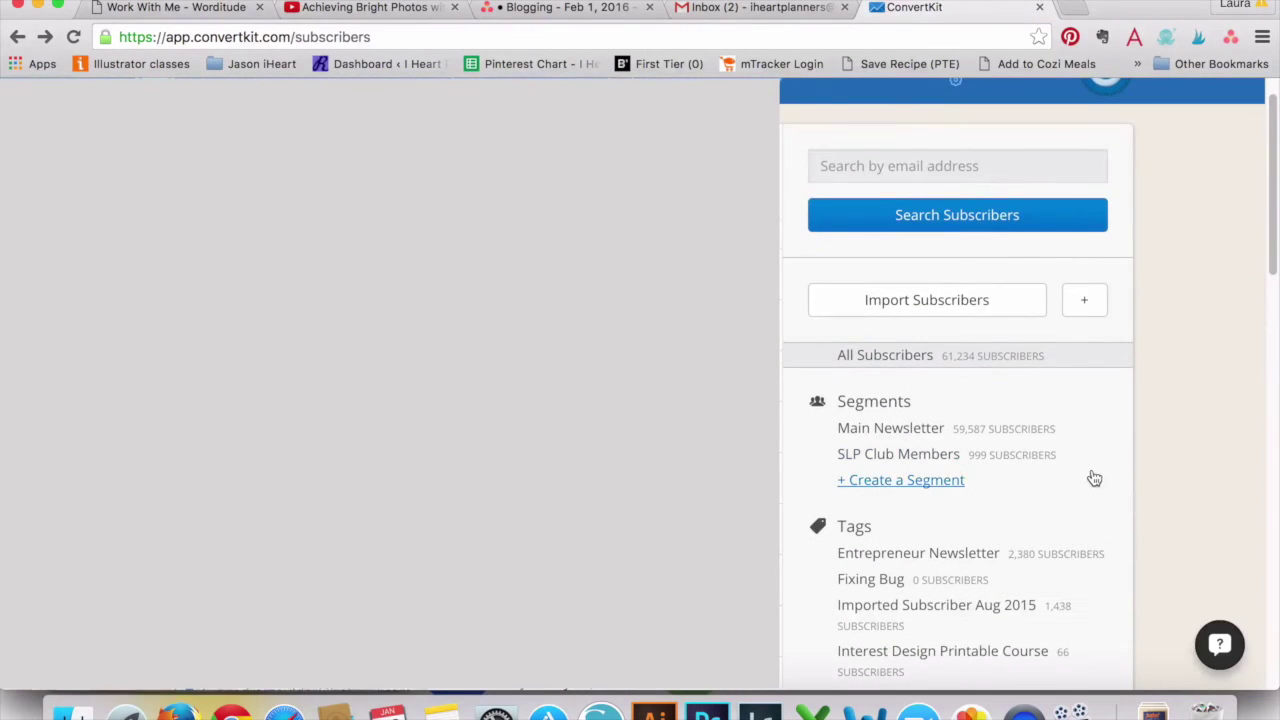
# Scroll the subscriber segments and tags, from Entrepreneur Newsletter (2,380) to Sweet Life Planner Club Member (987).
pyautogui.scroll(-4, 1090, 478)
pyautogui.scroll(-1, 1088, 470)
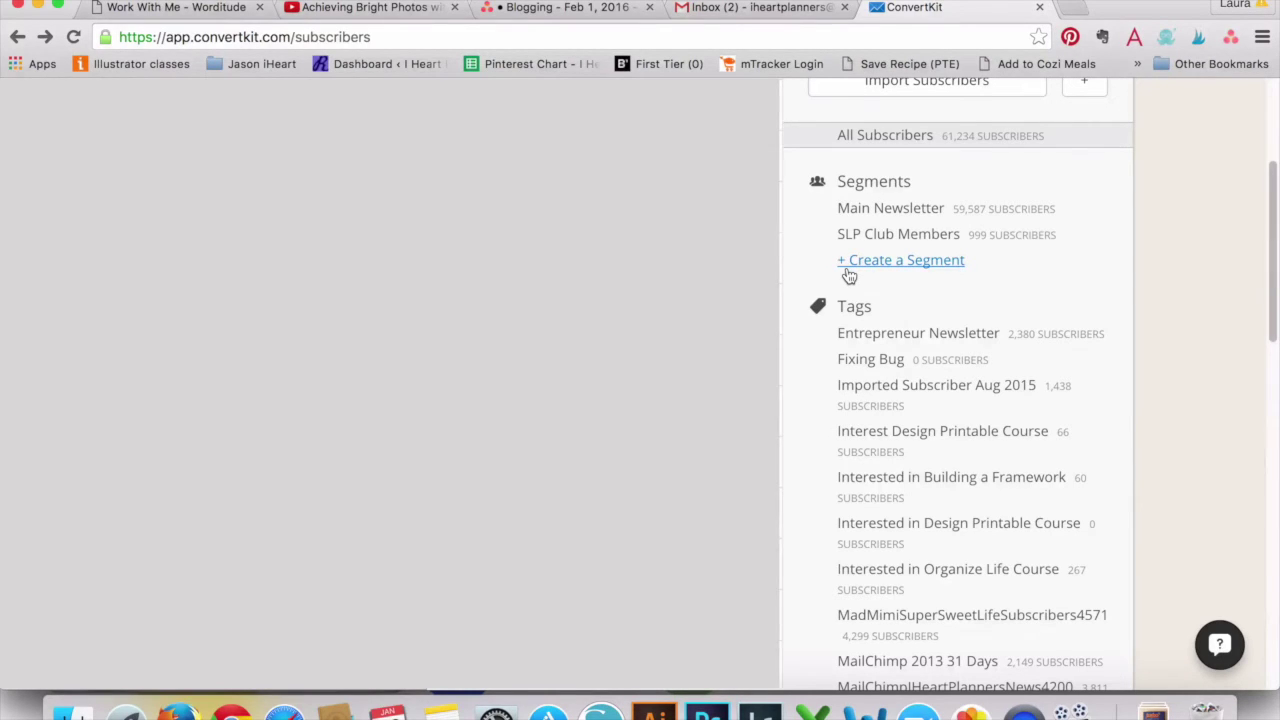
pyautogui.scroll(-5, 848, 276)
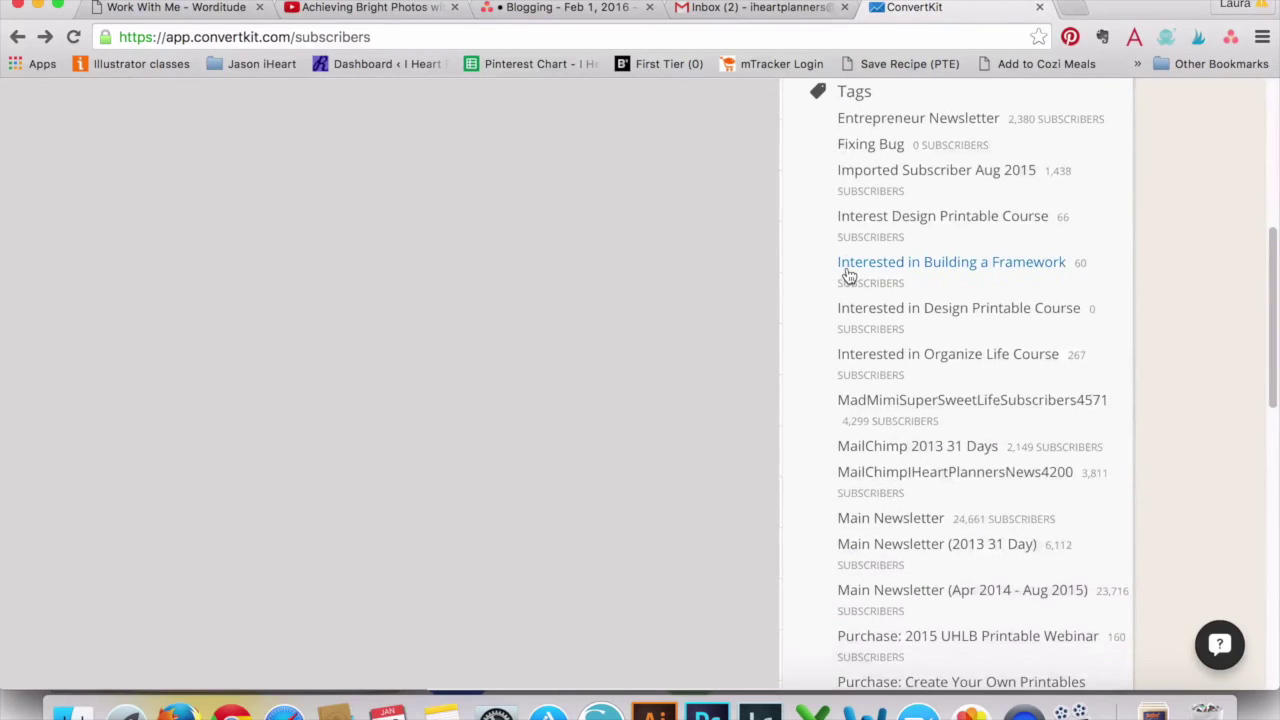
pyautogui.scroll(-10, 848, 276)
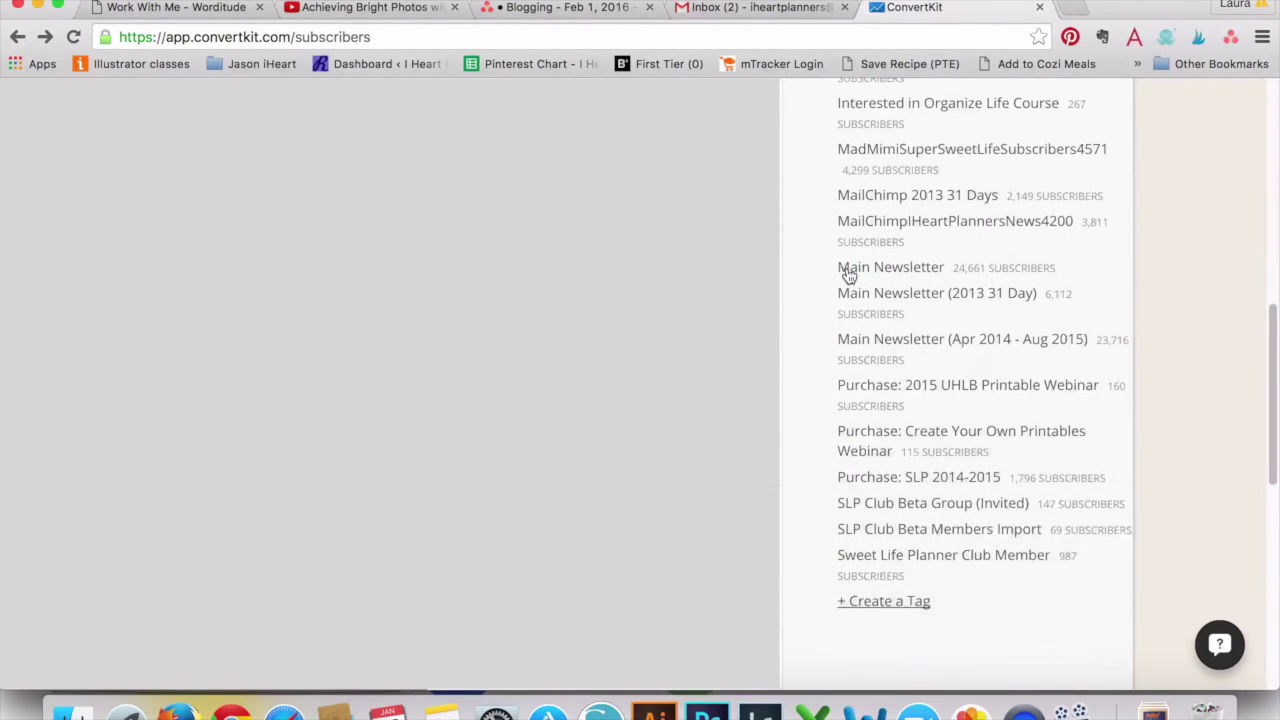
pyautogui.scroll(9, 848, 276)
pyautogui.scroll(9, 848, 276)
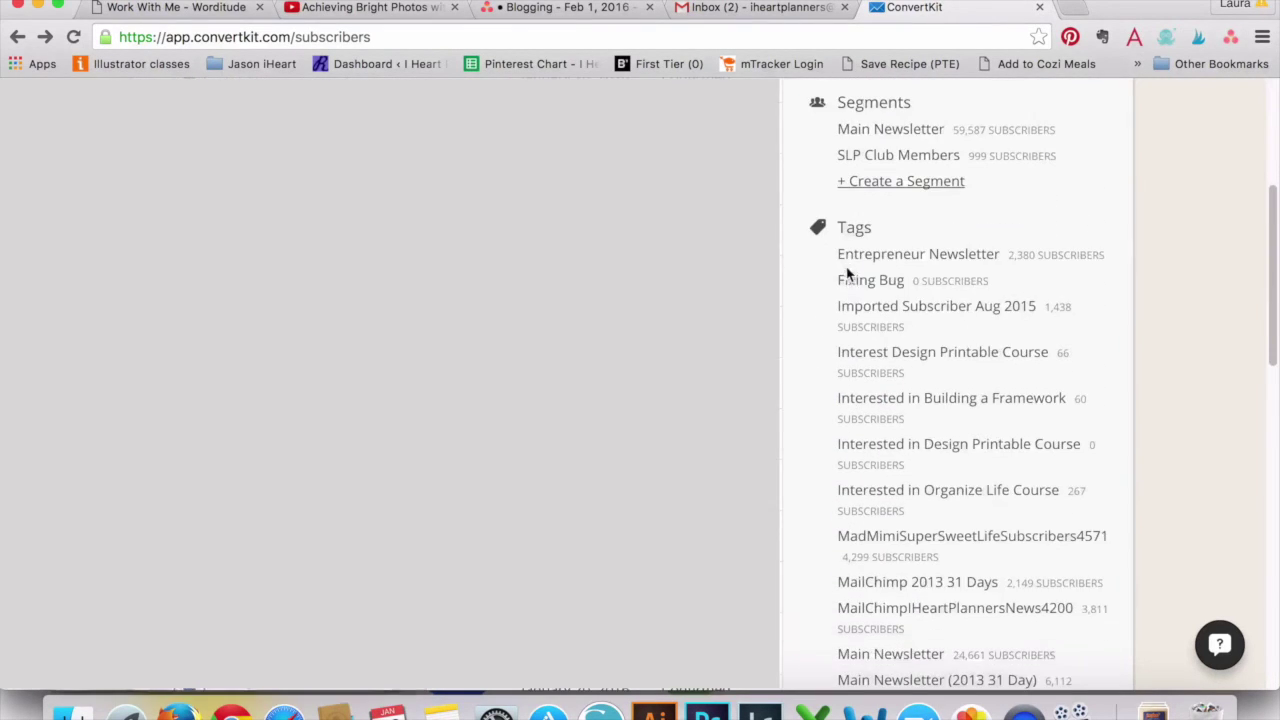
pyautogui.scroll(-4, 847, 274)
pyautogui.scroll(2, 847, 276)
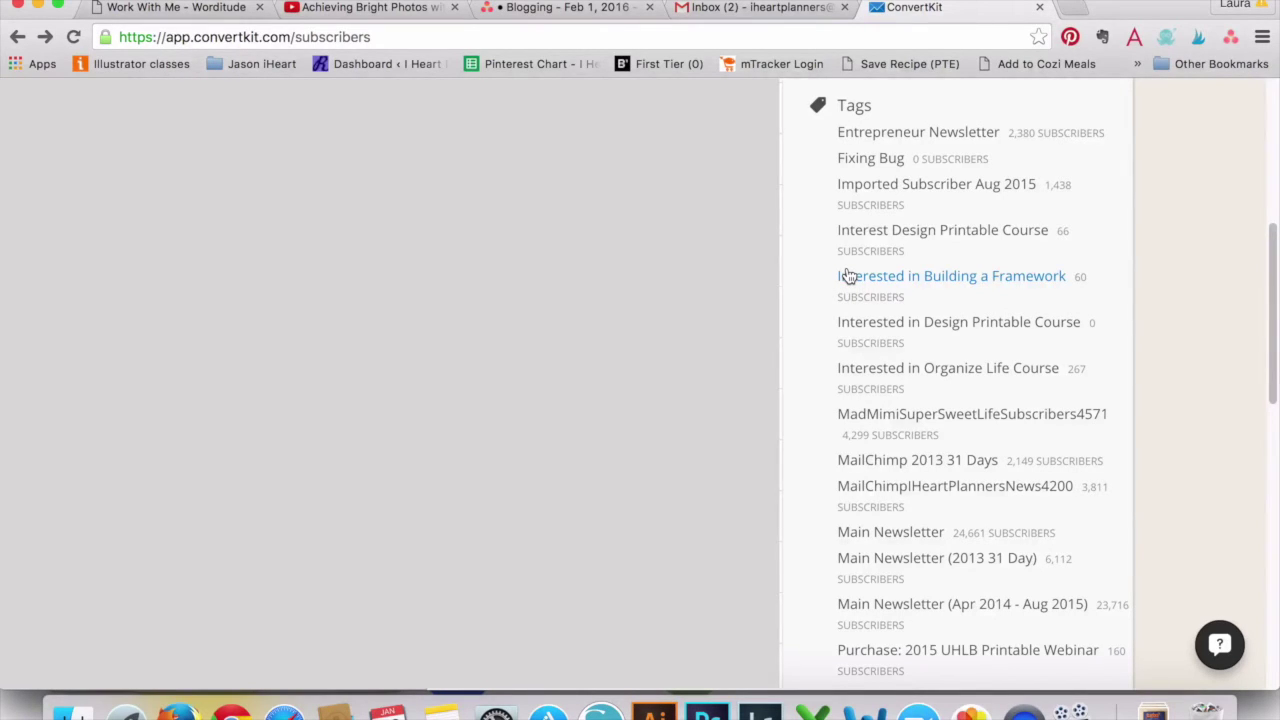
pyautogui.scroll(5, 846, 276)
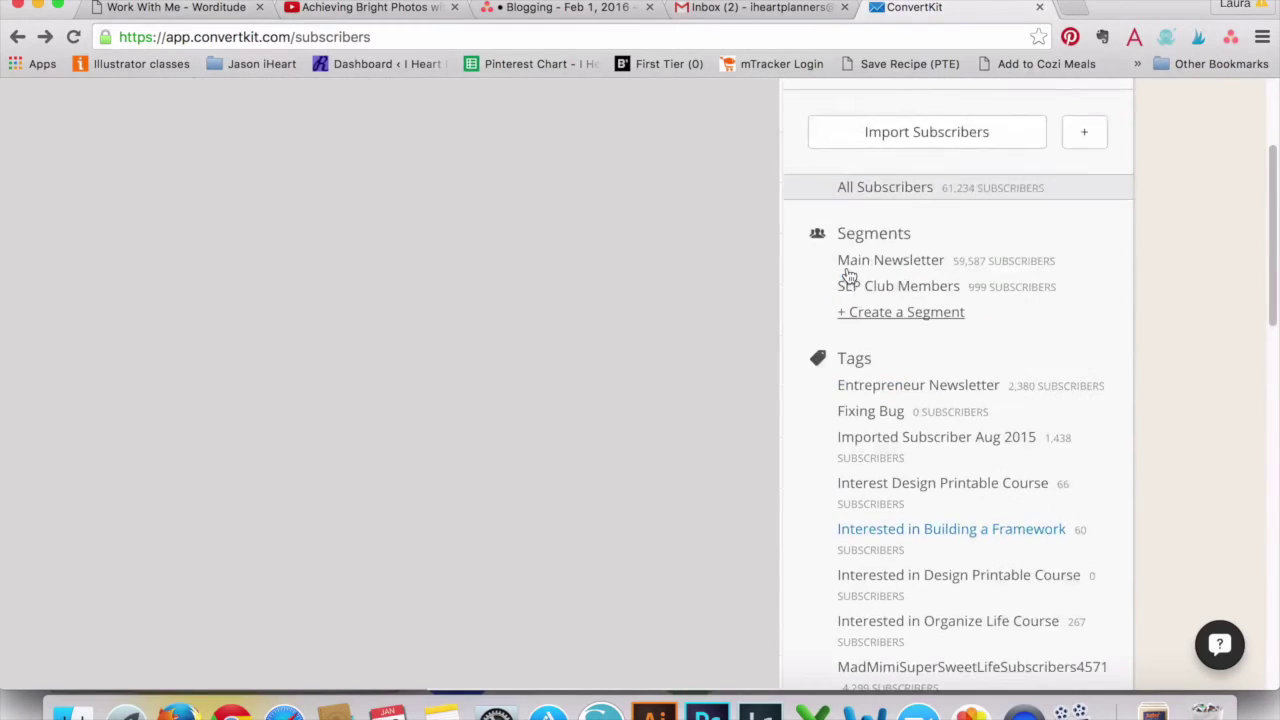
pyautogui.scroll(-4, 846, 277)
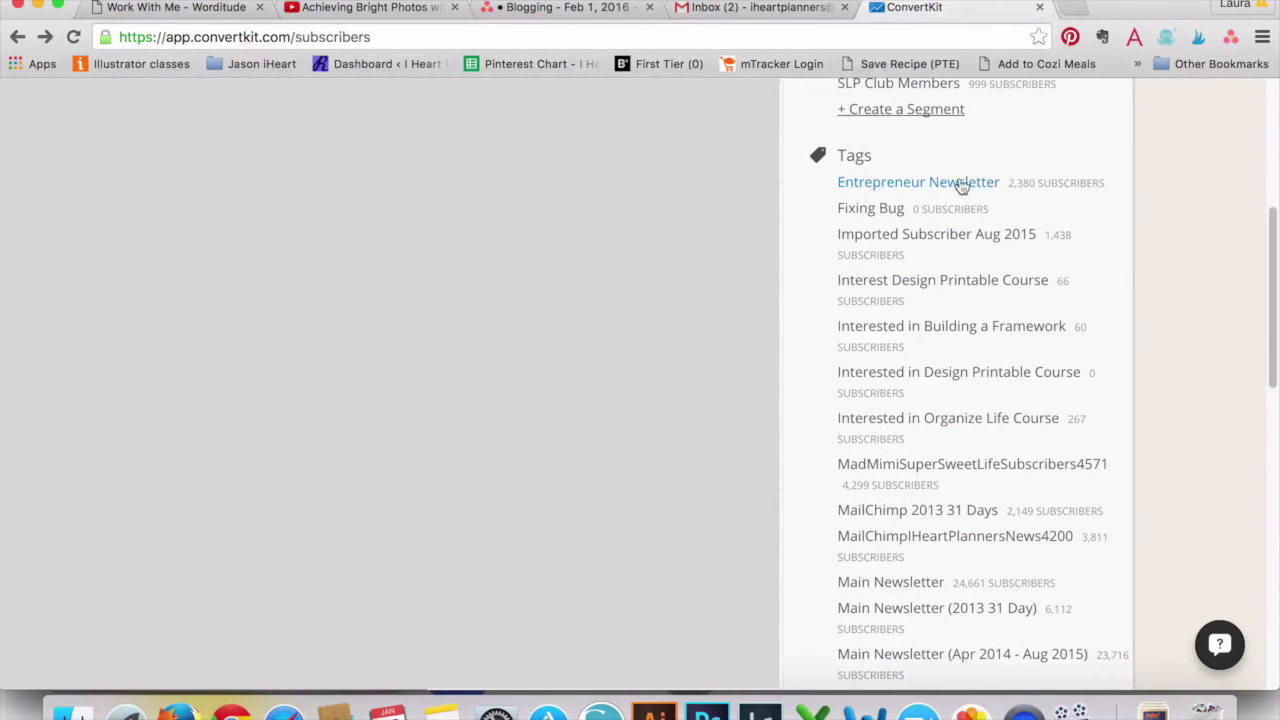
pyautogui.scroll(-5, 957, 190)
pyautogui.scroll(-2, 957, 190)
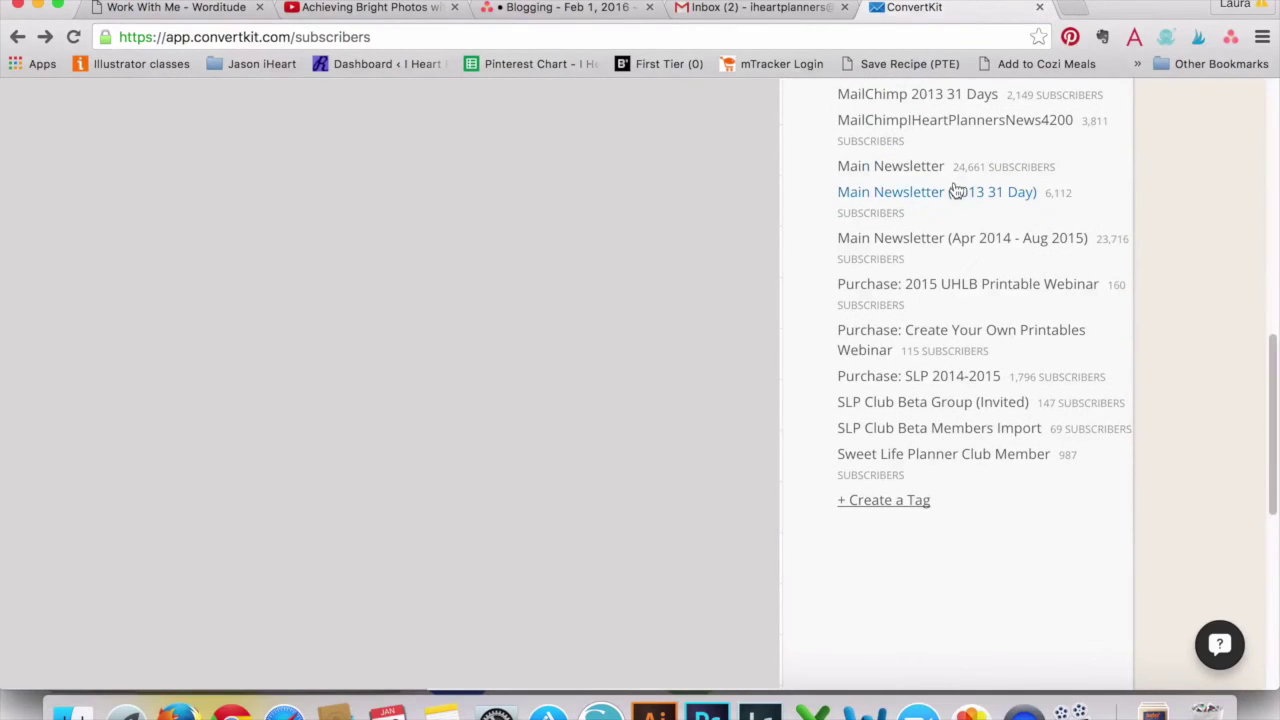
pyautogui.scroll(-2, 877, 175)
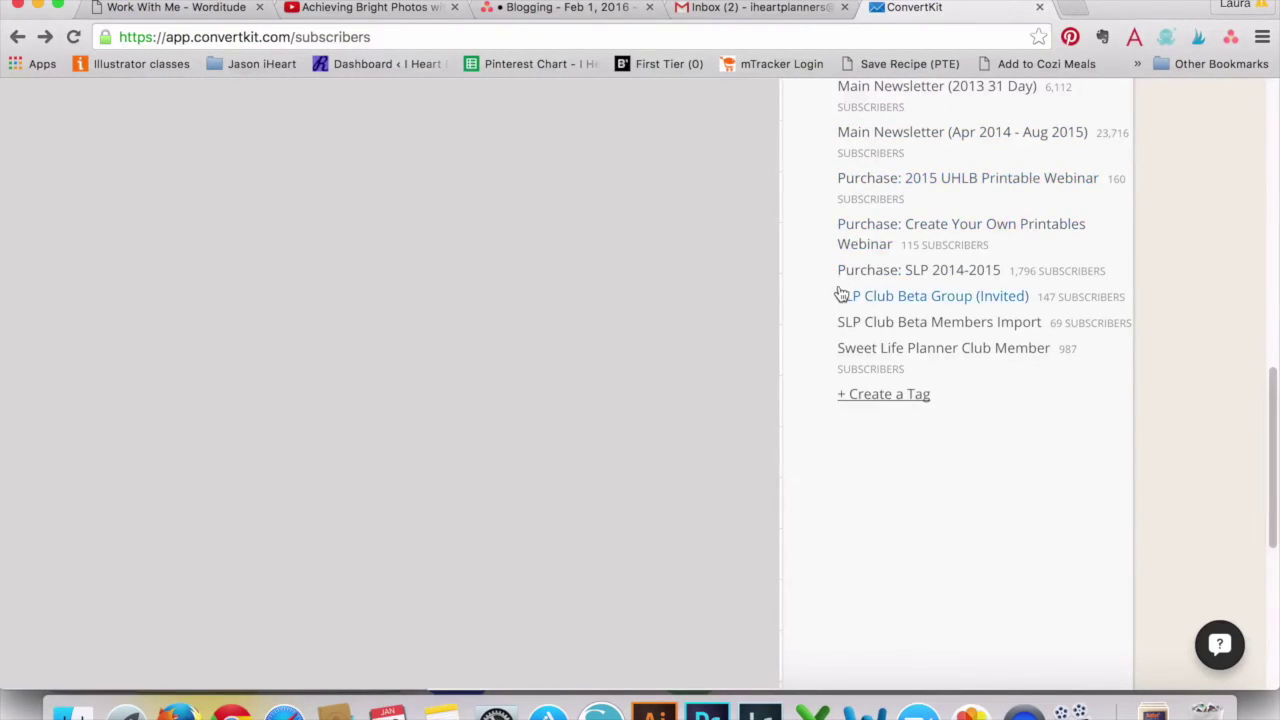
pyautogui.scroll(-3, 841, 293)
pyautogui.scroll(15, 841, 293)
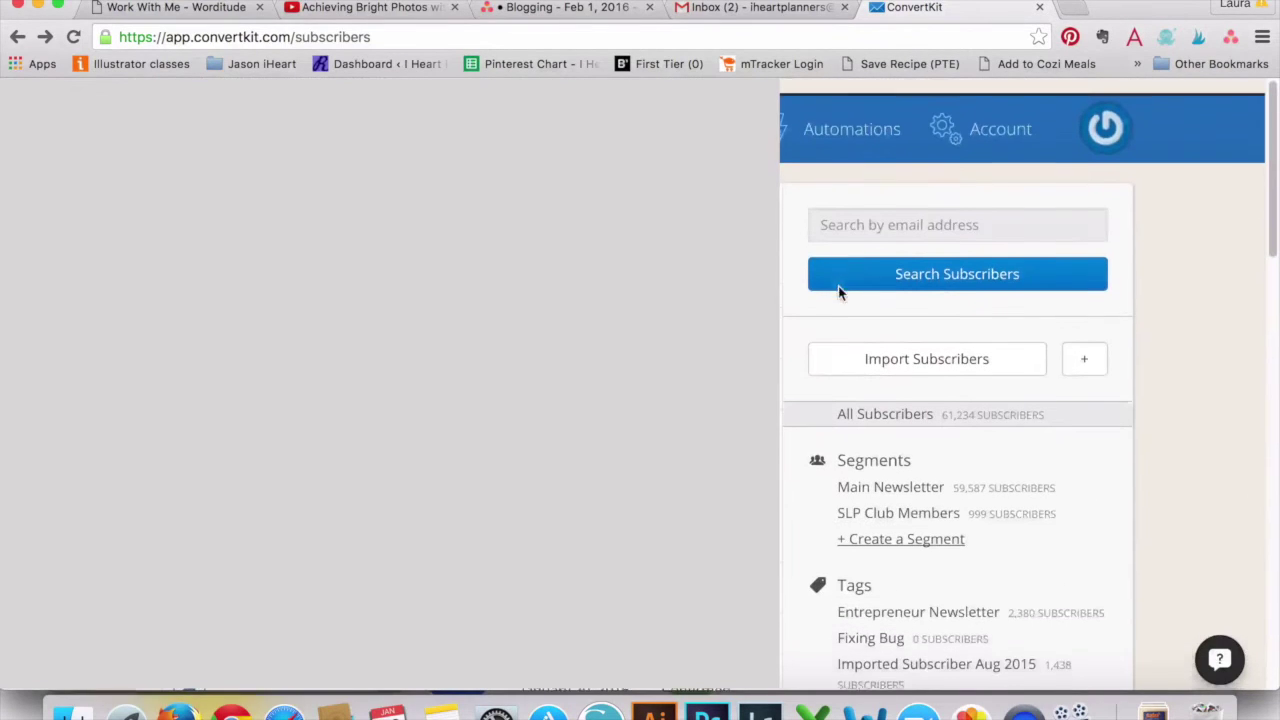
pyautogui.scroll(-1, 837, 291)
pyautogui.scroll(1, 800, 310)
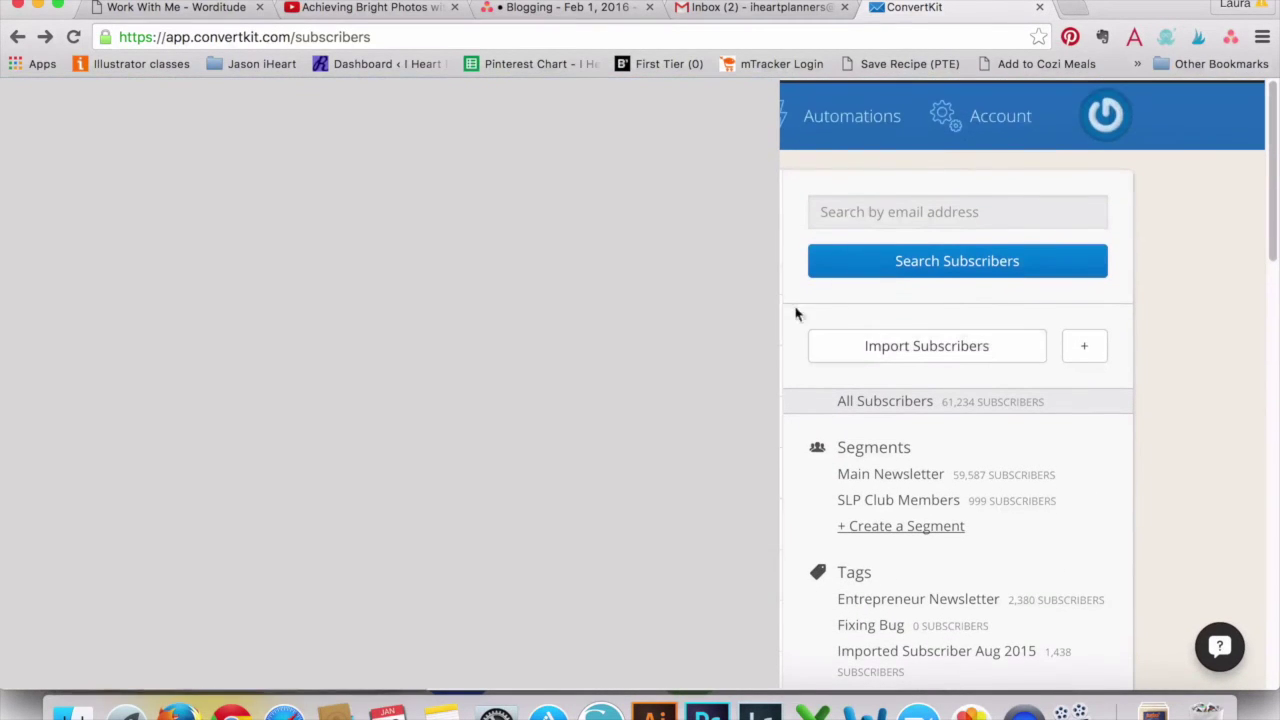
# Create a new broadcast draft from the Broadcasts list.
pyautogui.click(533, 118)
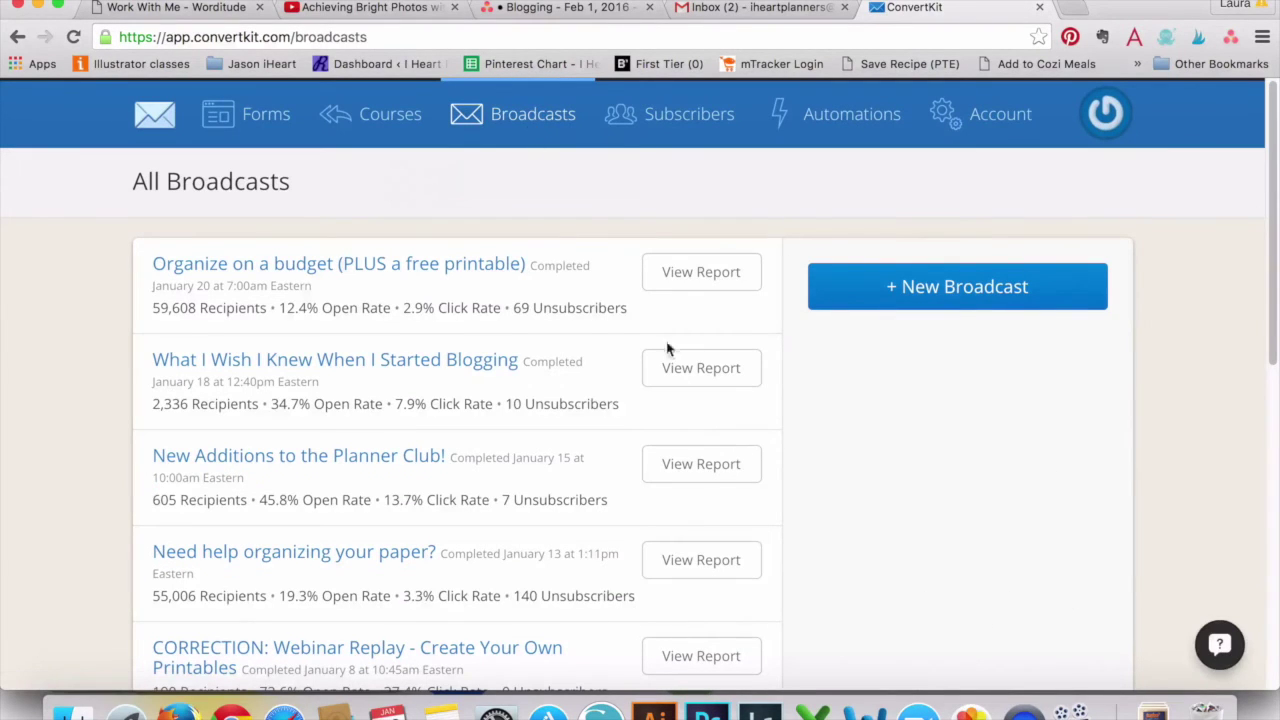
pyautogui.scroll(-2, 954, 371)
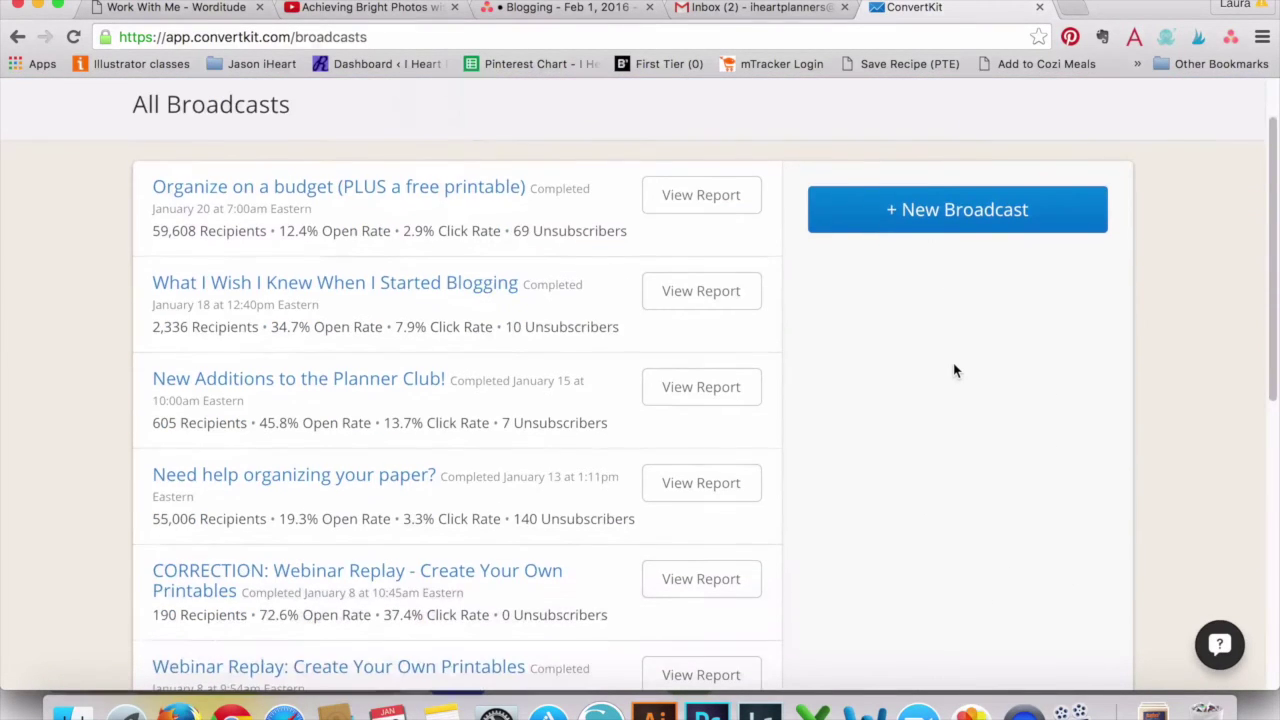
pyautogui.click(950, 212)
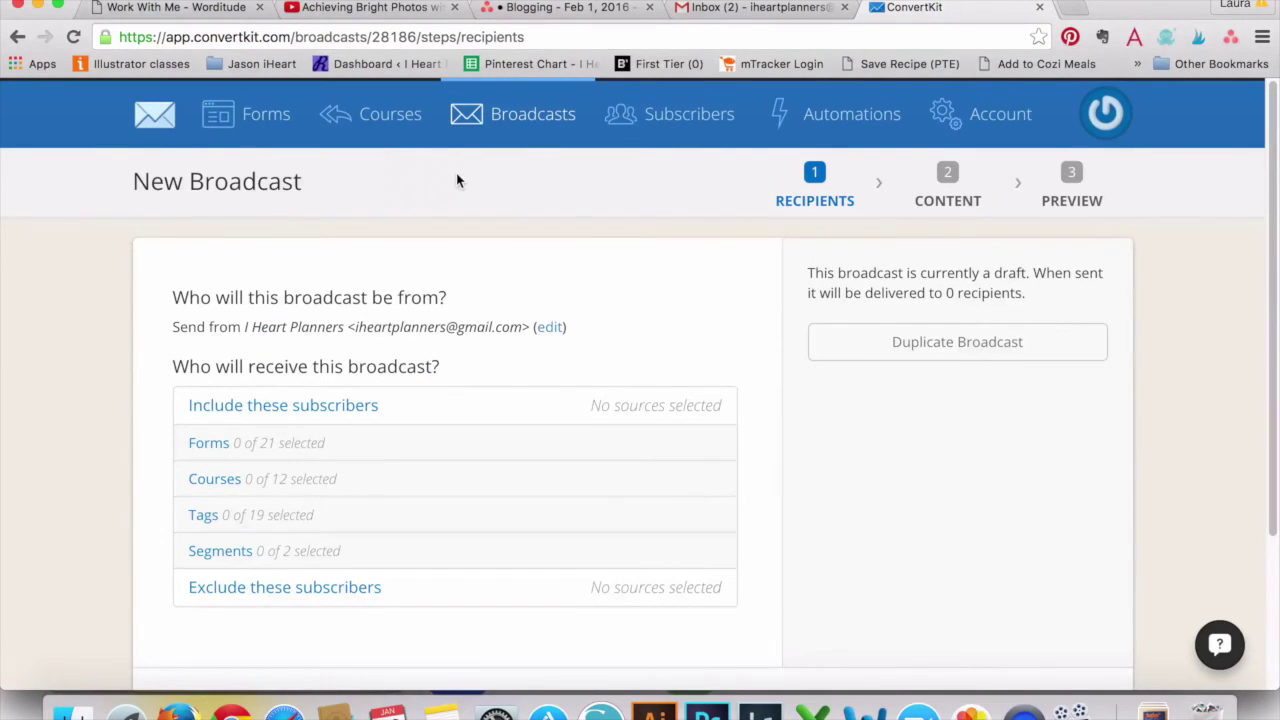
# Expand the 21 recipient forms, selecting then deselecting Budget Printable.
pyautogui.scroll(-4, 456, 178)
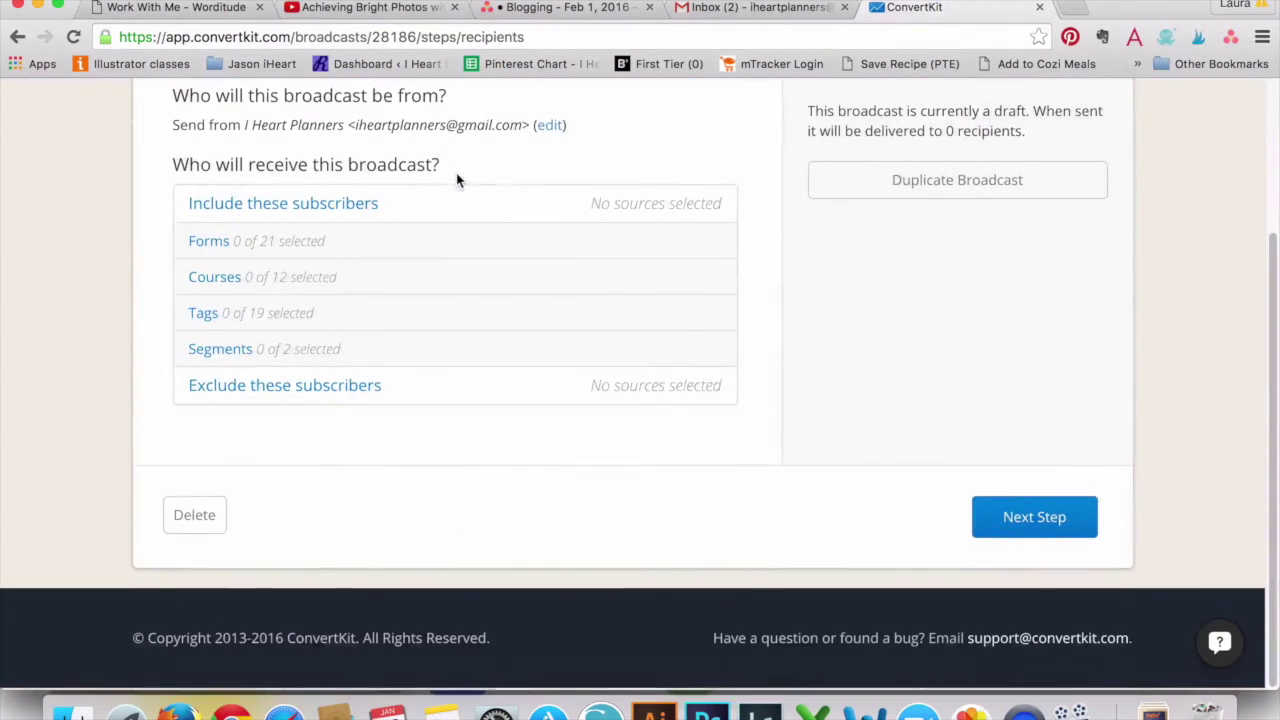
pyautogui.click(238, 246)
pyautogui.scroll(-5, 240, 248)
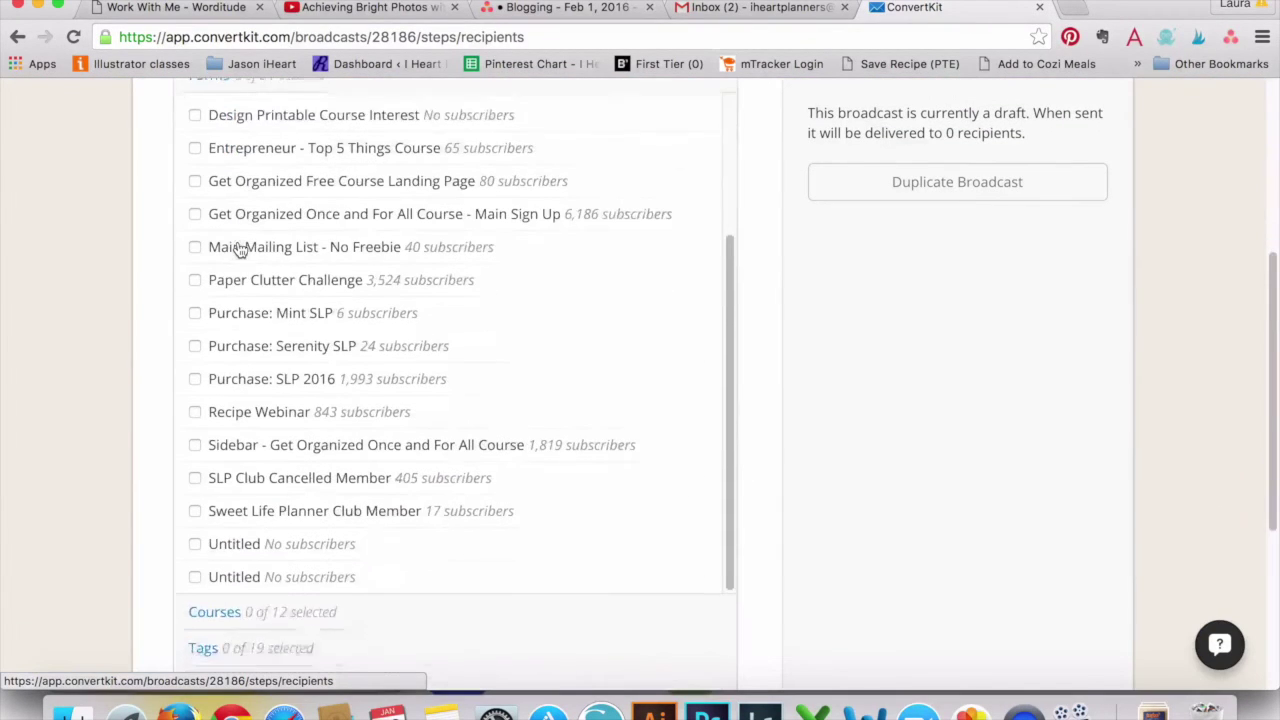
pyautogui.scroll(3, 238, 247)
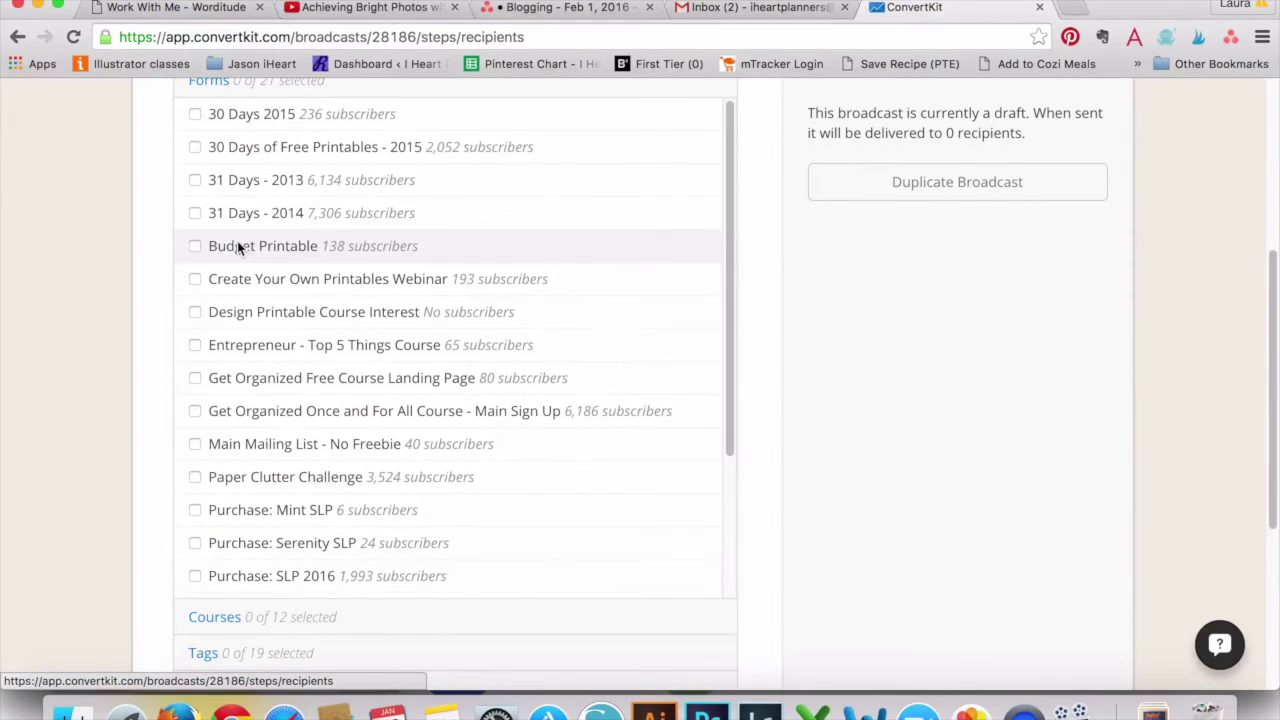
pyautogui.scroll(2, 237, 246)
pyautogui.scroll(-10, 237, 246)
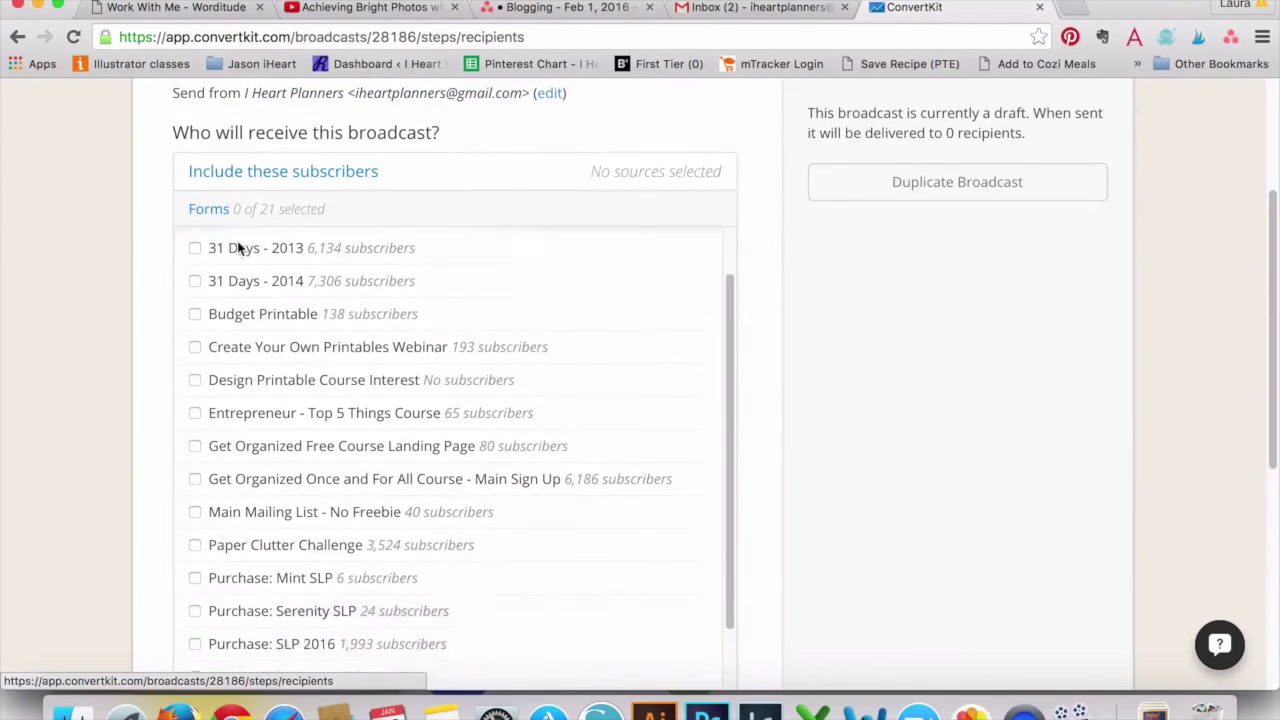
pyautogui.scroll(5, 238, 248)
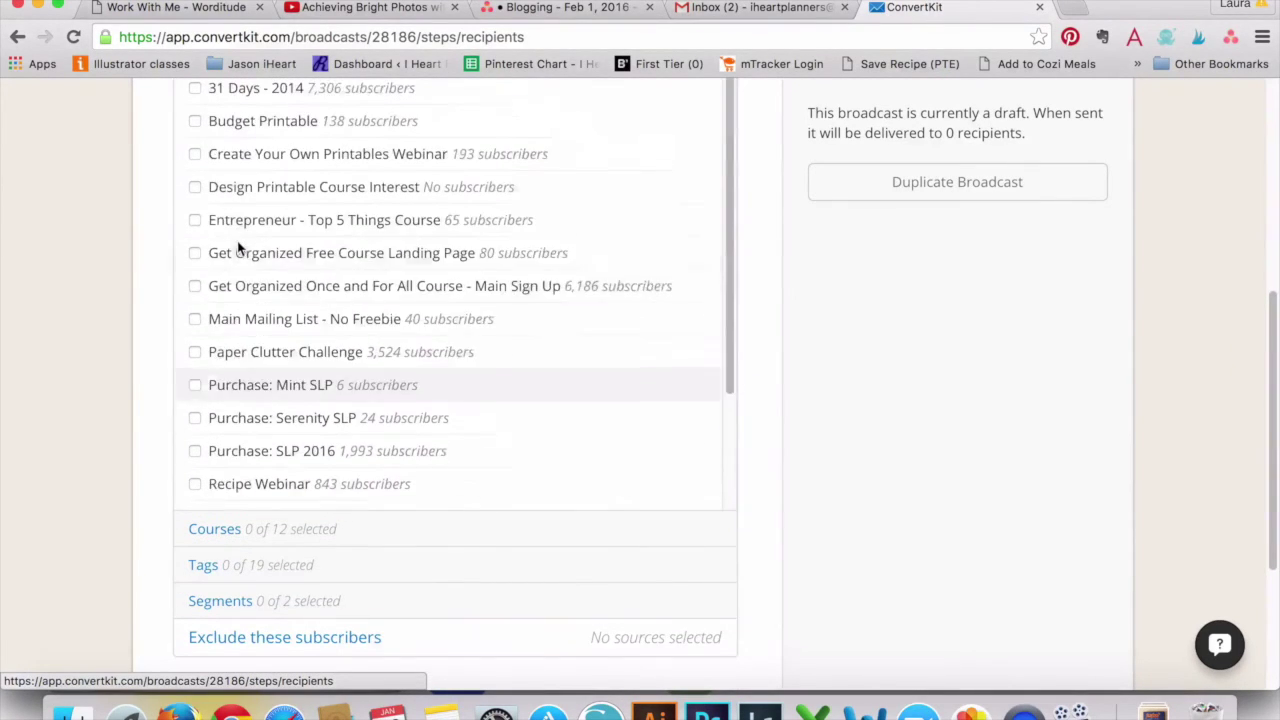
pyautogui.scroll(1, 240, 280)
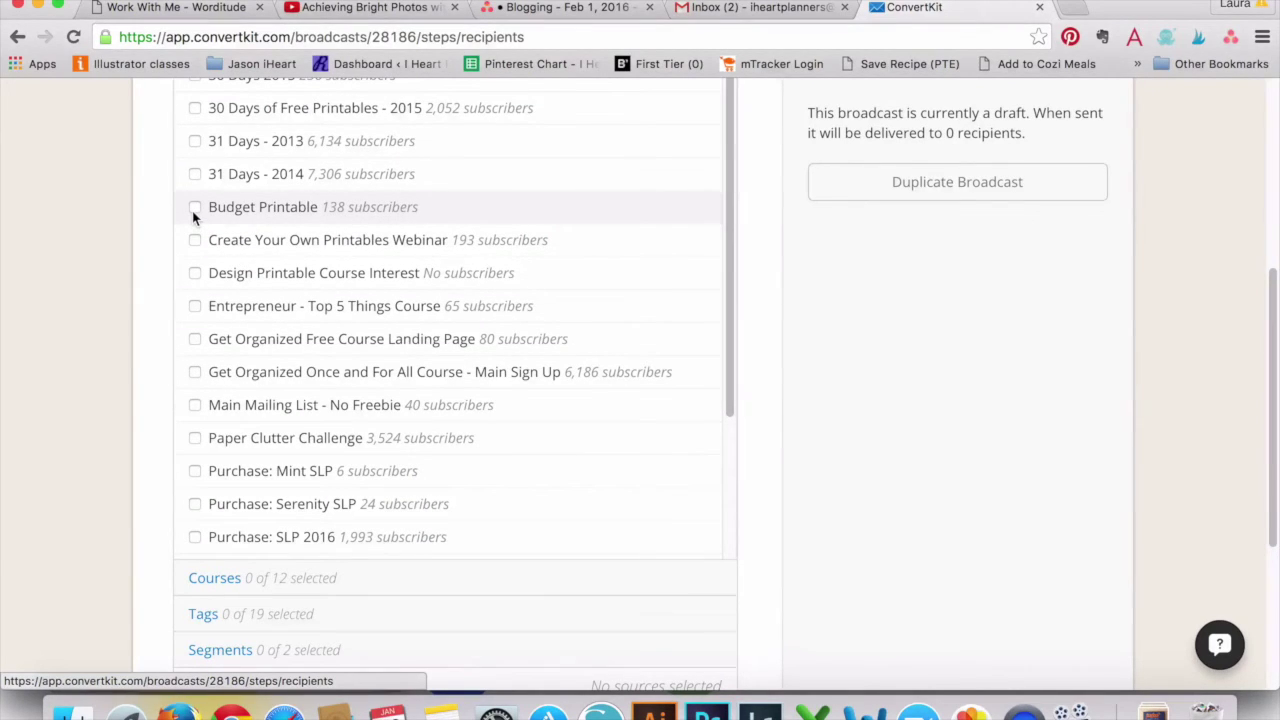
pyautogui.click(194, 212)
pyautogui.click(194, 212)
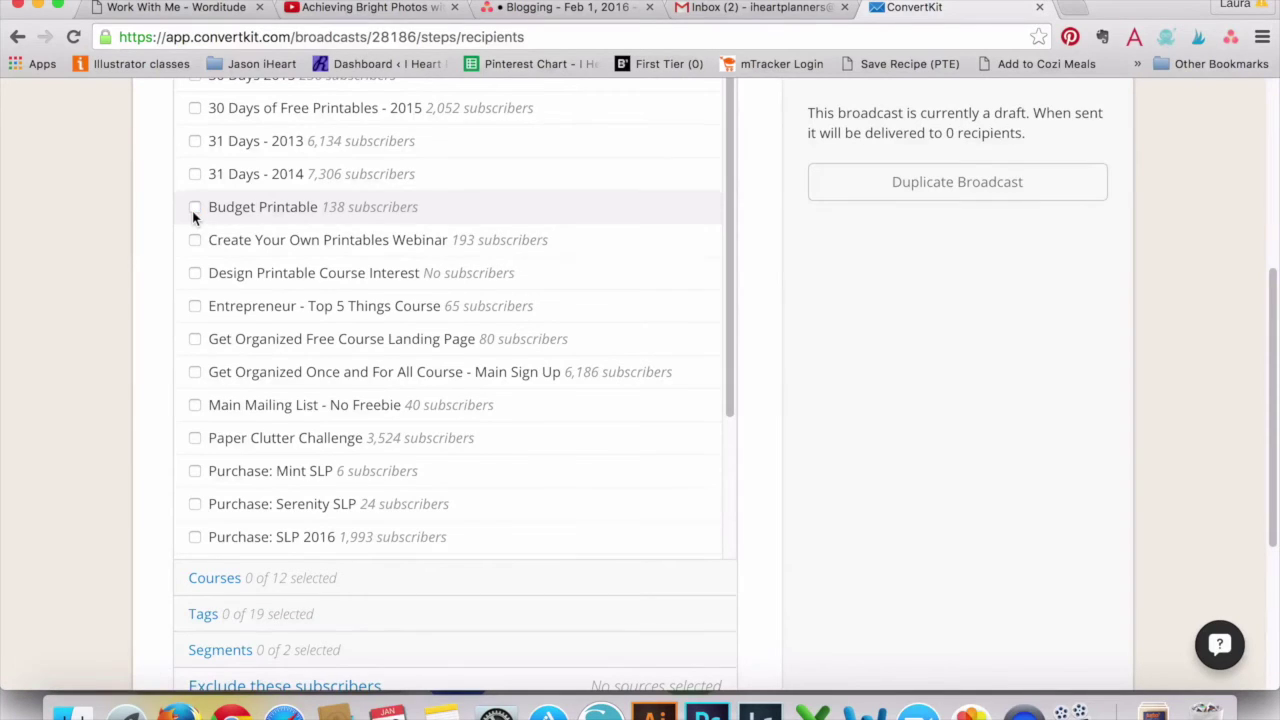
pyautogui.scroll(-5, 194, 212)
pyautogui.scroll(-5, 194, 218)
pyautogui.scroll(10, 194, 218)
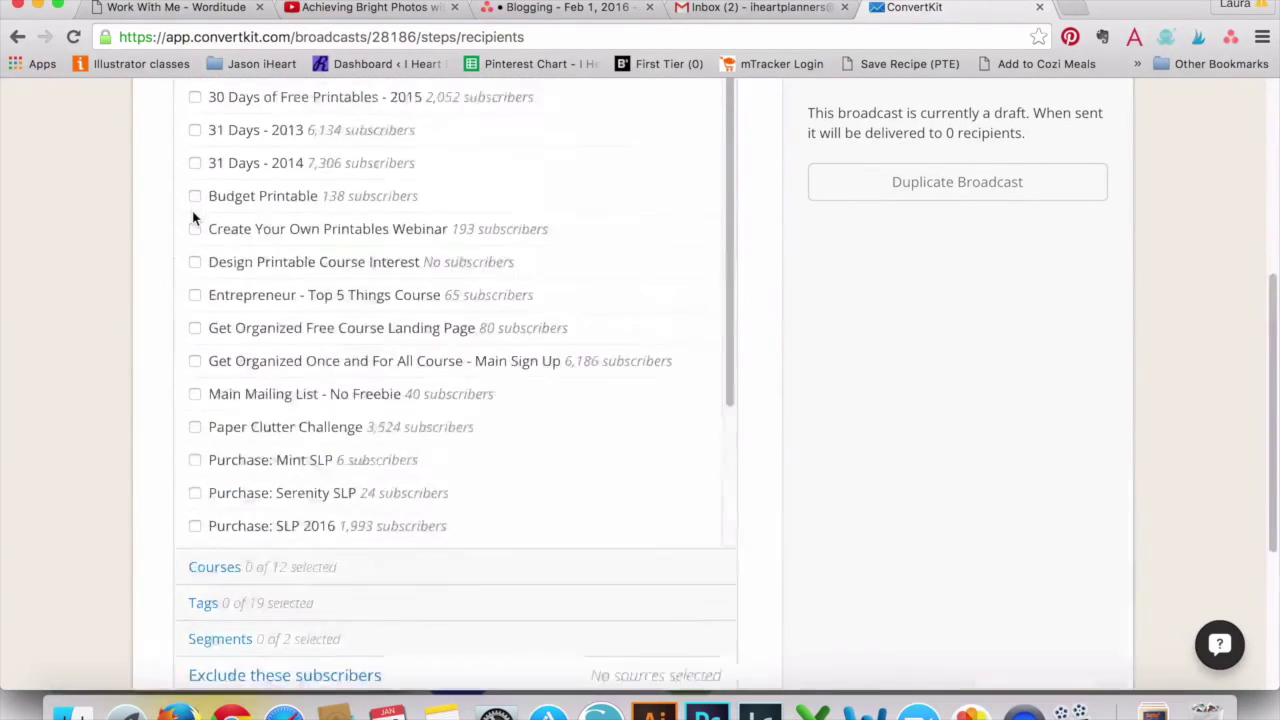
pyautogui.scroll(-10, 194, 218)
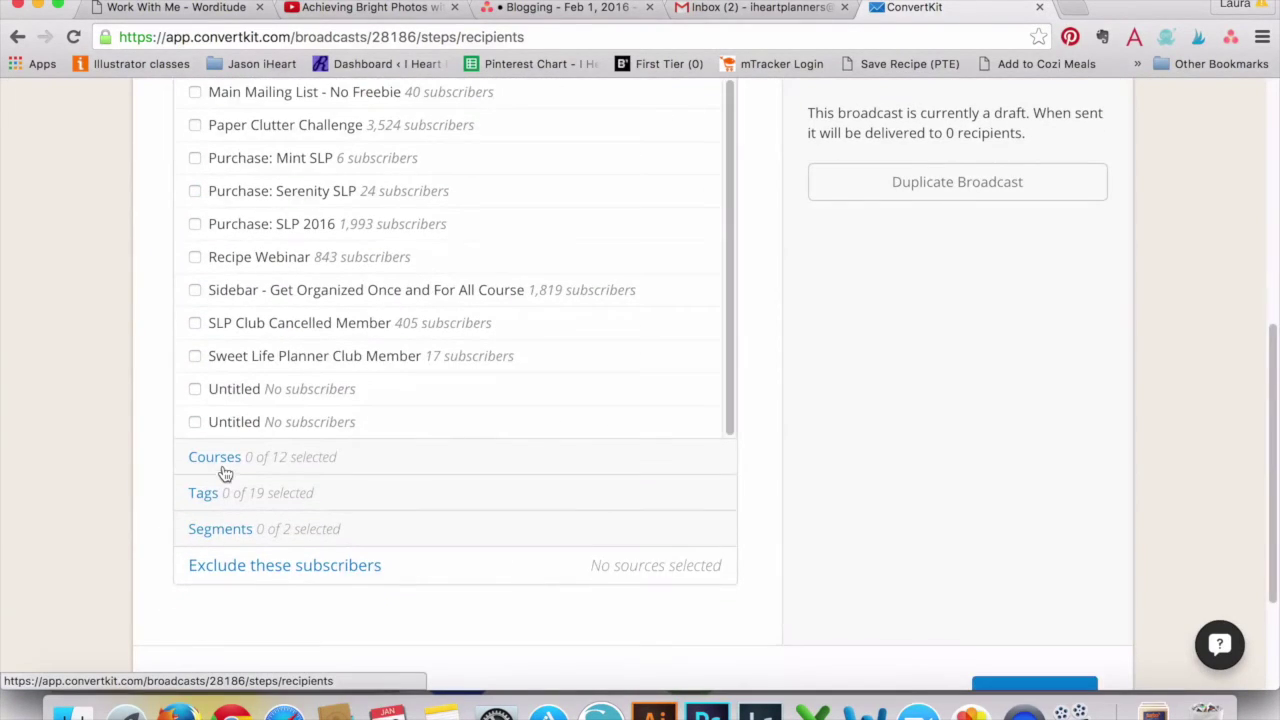
# Expand the 12 courses, 19 tags and 2 segments, then reveal the exclusion sources.
pyautogui.click(224, 463)
pyautogui.scroll(5, 257, 246)
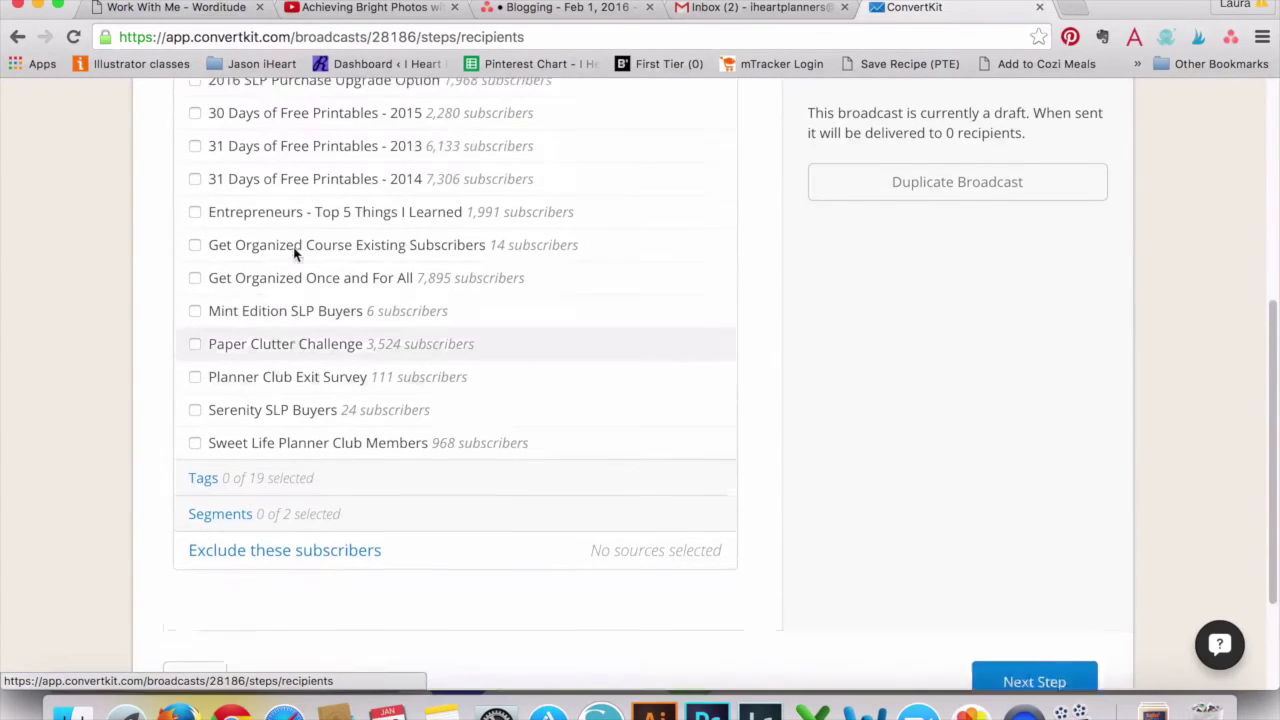
pyautogui.scroll(-3, 295, 255)
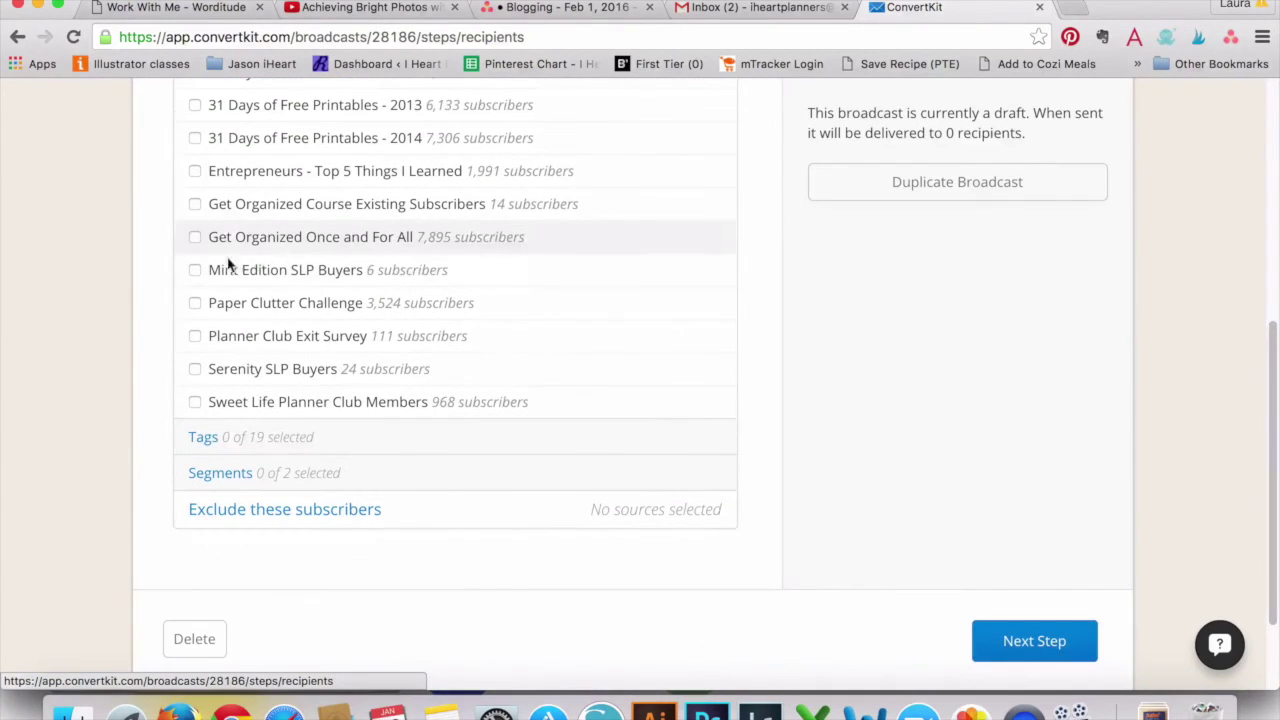
pyautogui.click(220, 438)
pyautogui.scroll(-5, 220, 436)
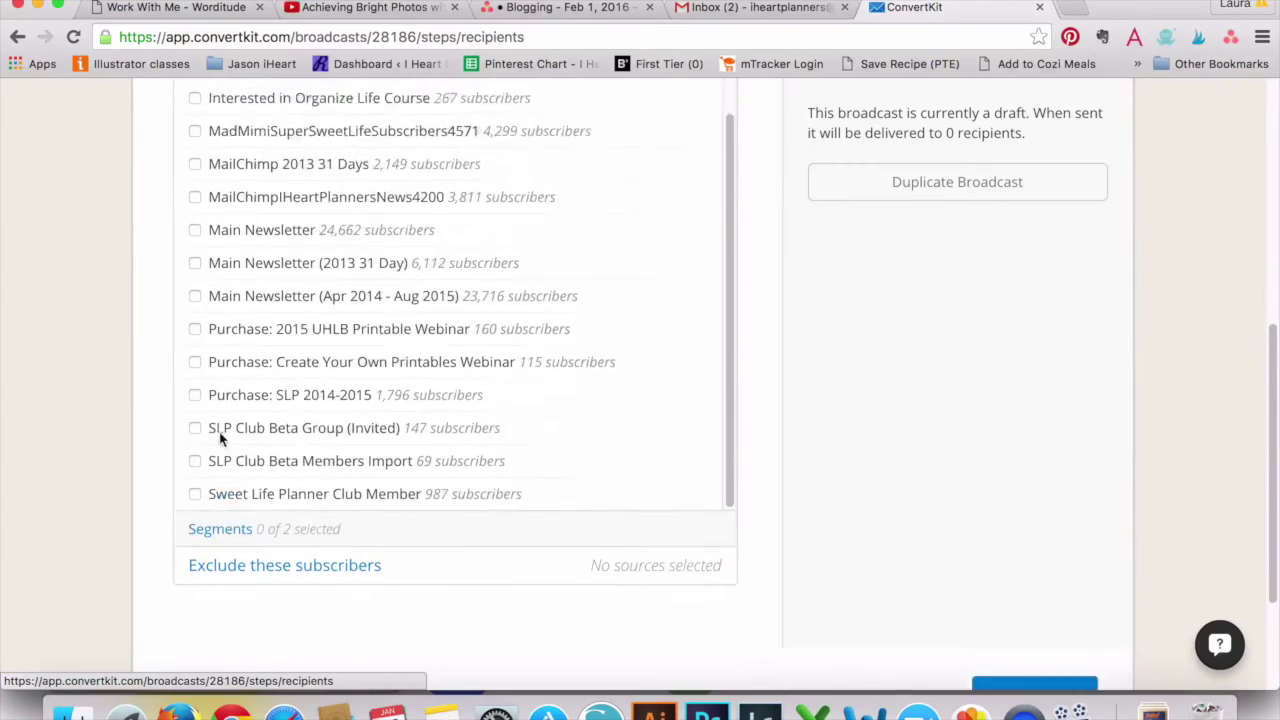
pyautogui.click(220, 467)
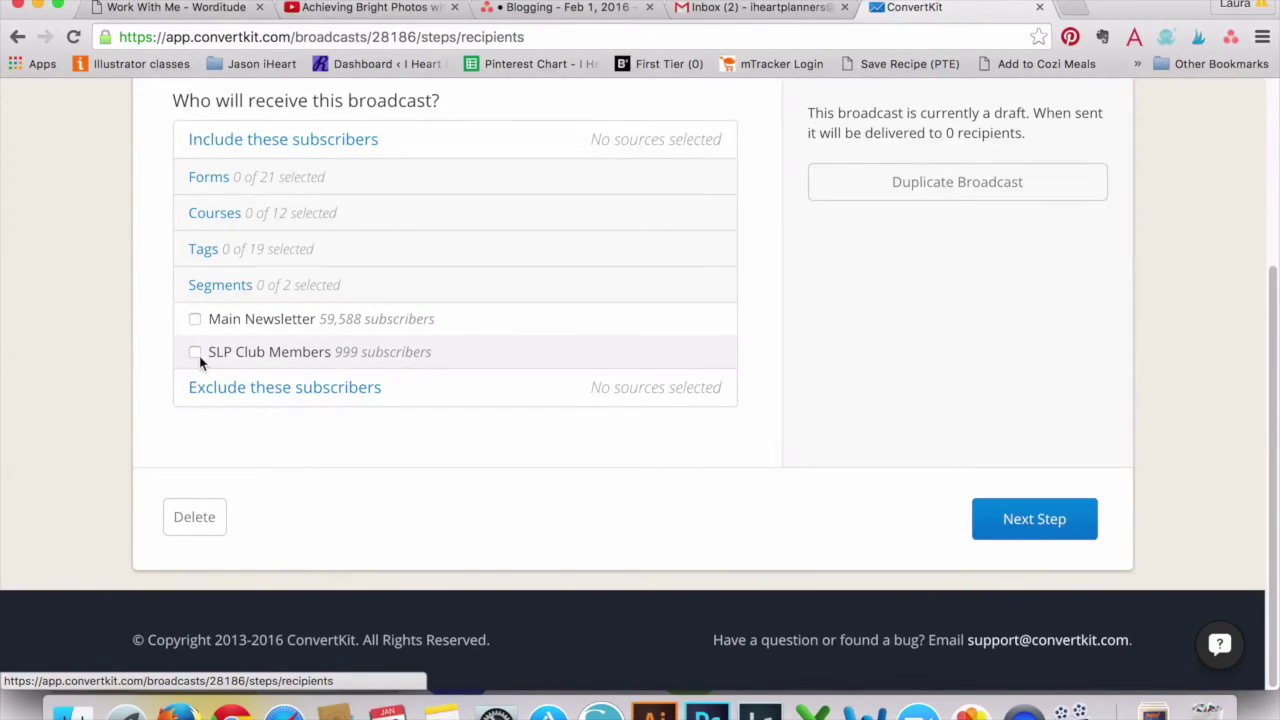
pyautogui.click(200, 400)
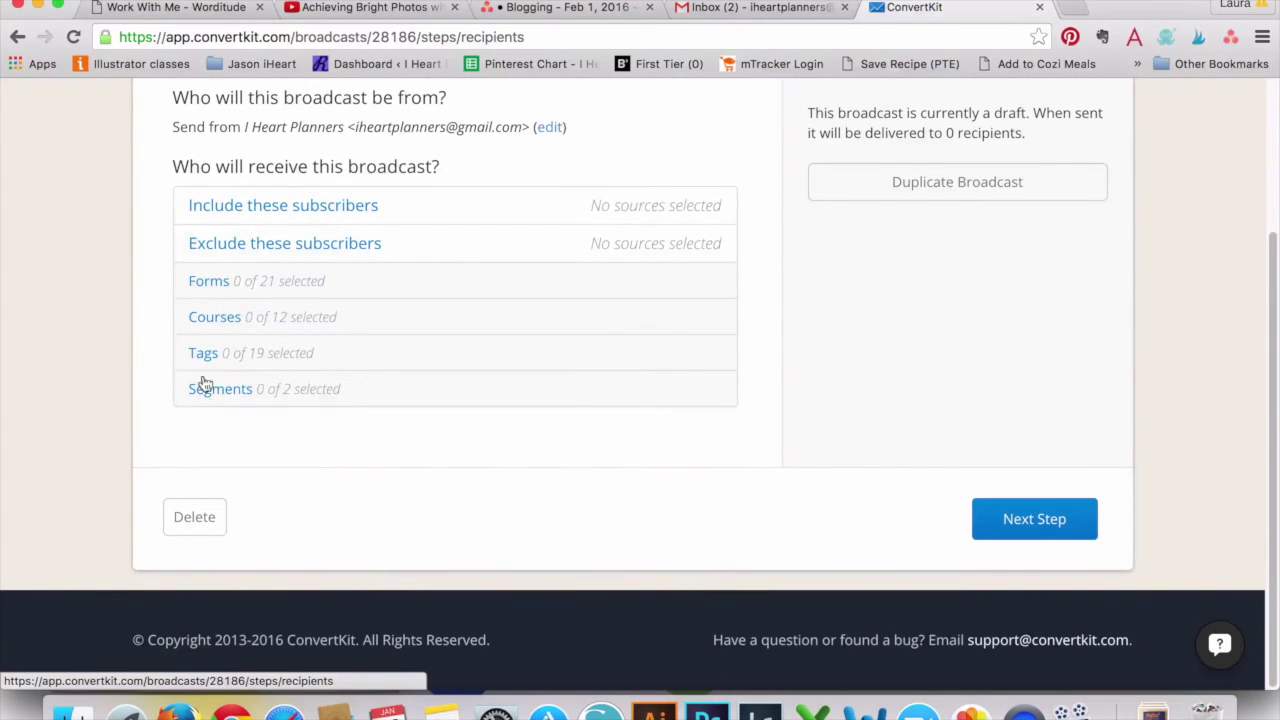
# Expand the Exclude forms list and leave Purchase: Serenity SLP unticked so nothing is excluded.
pyautogui.click(218, 284)
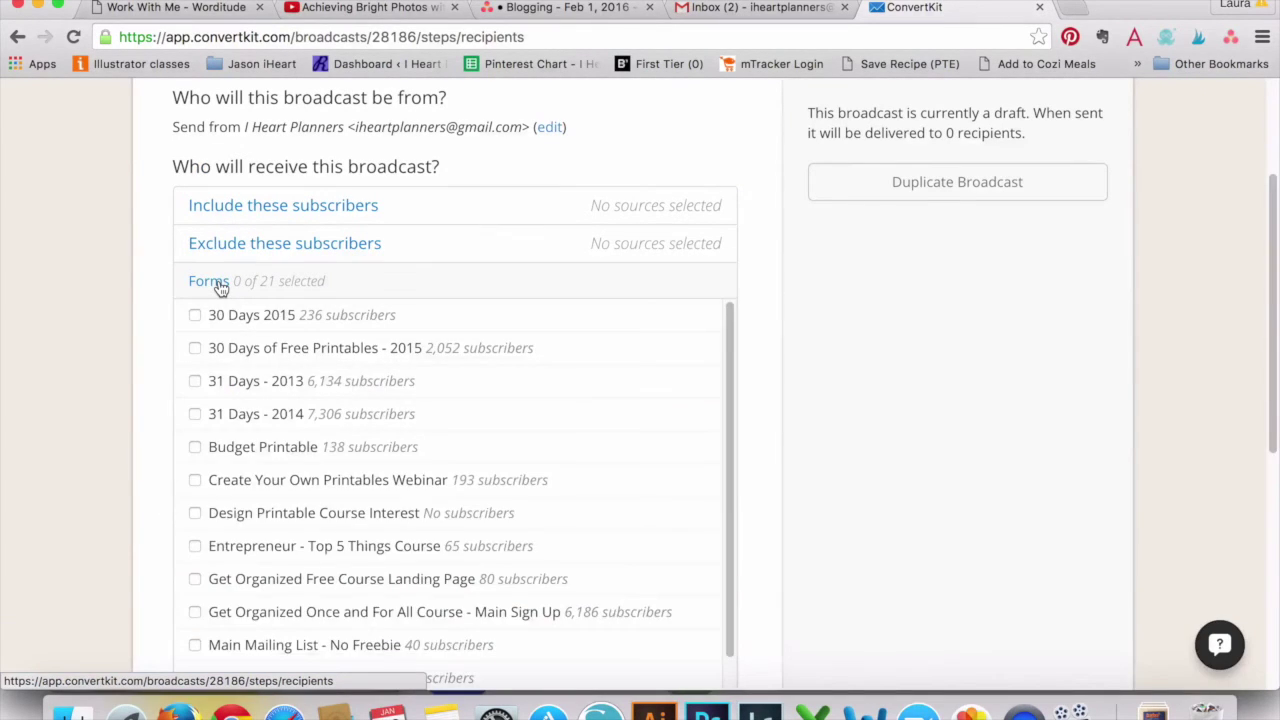
pyautogui.click(220, 287)
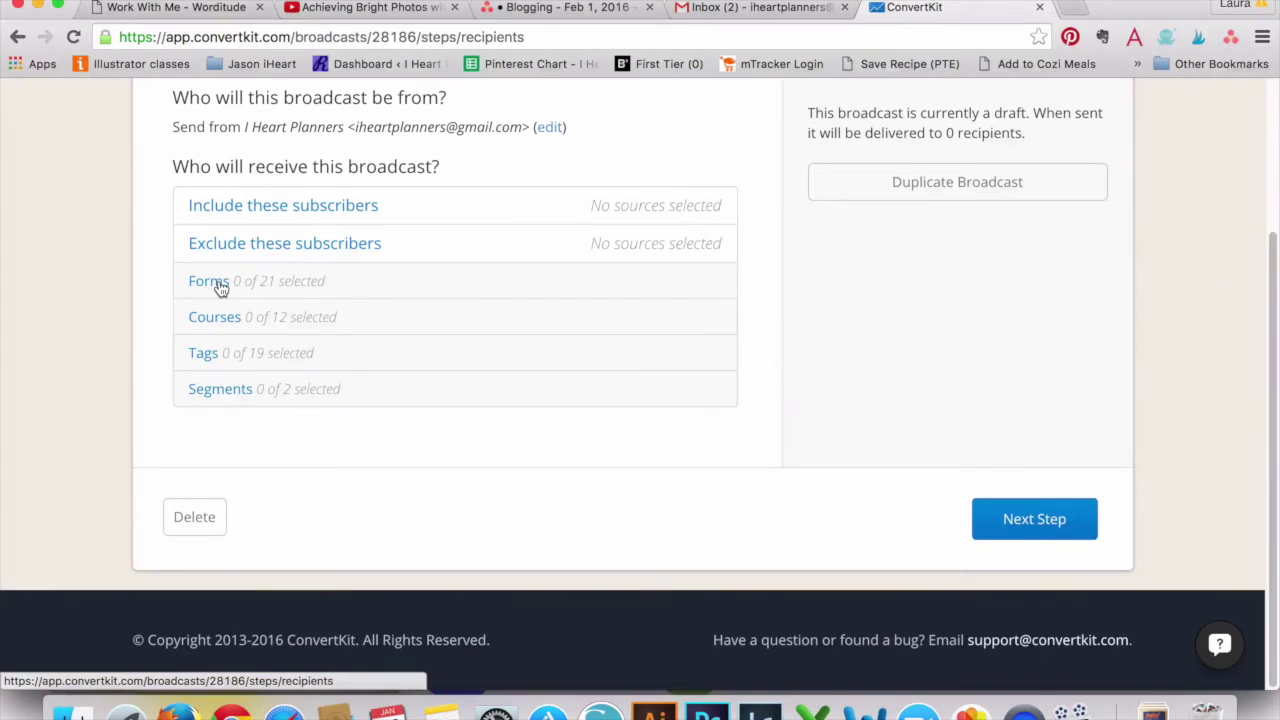
pyautogui.click(220, 287)
pyautogui.scroll(-5, 243, 510)
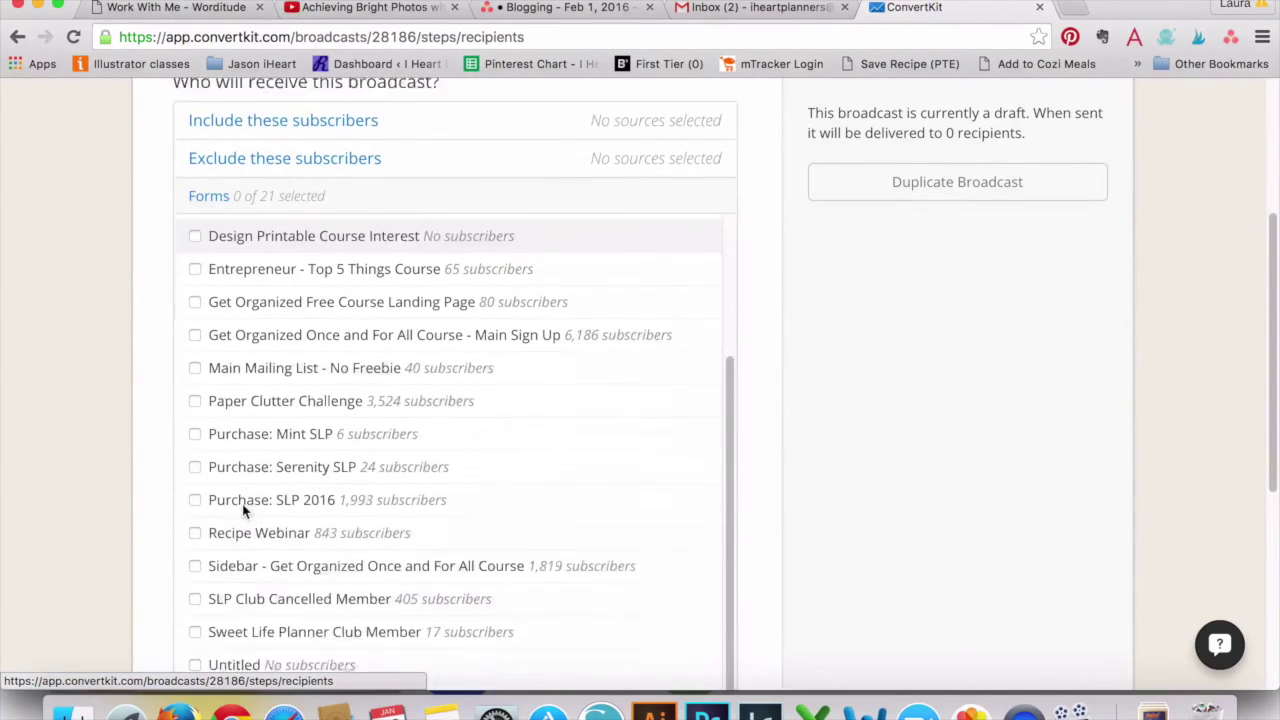
pyautogui.click(178, 422)
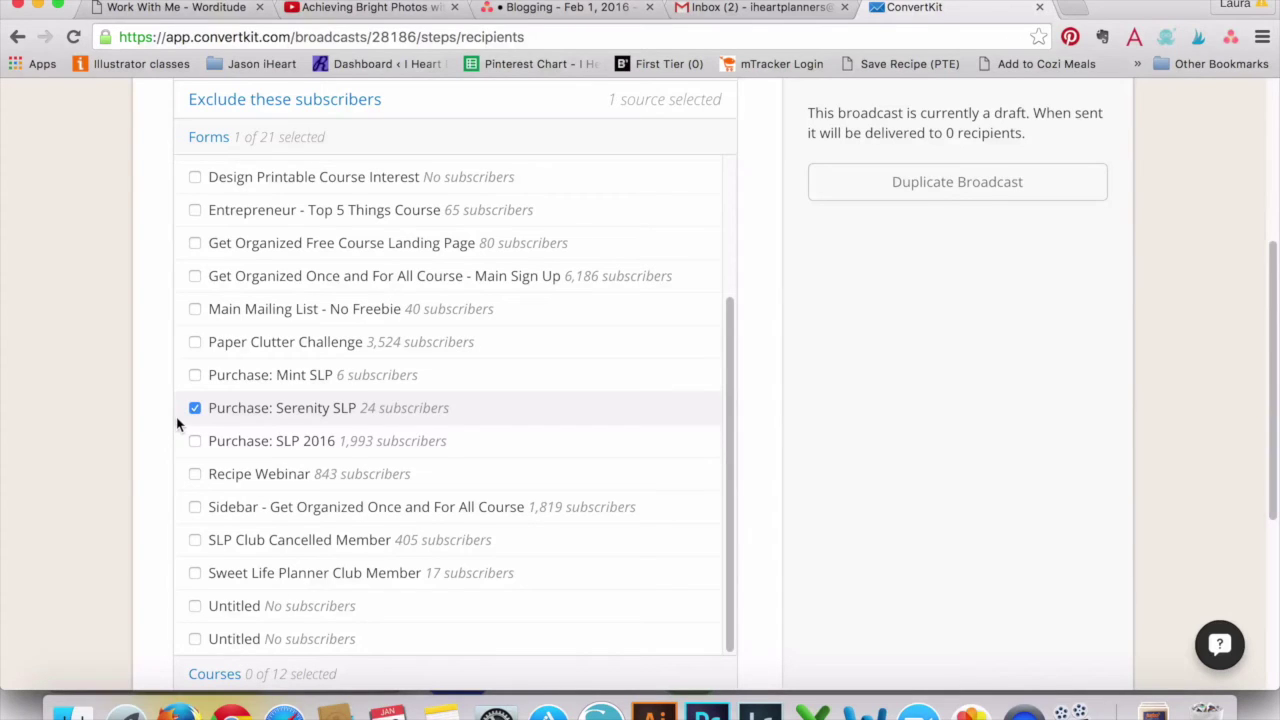
pyautogui.click(195, 409)
# Move the broadcast draft on to its content step.
pyautogui.scroll(-4, 195, 412)
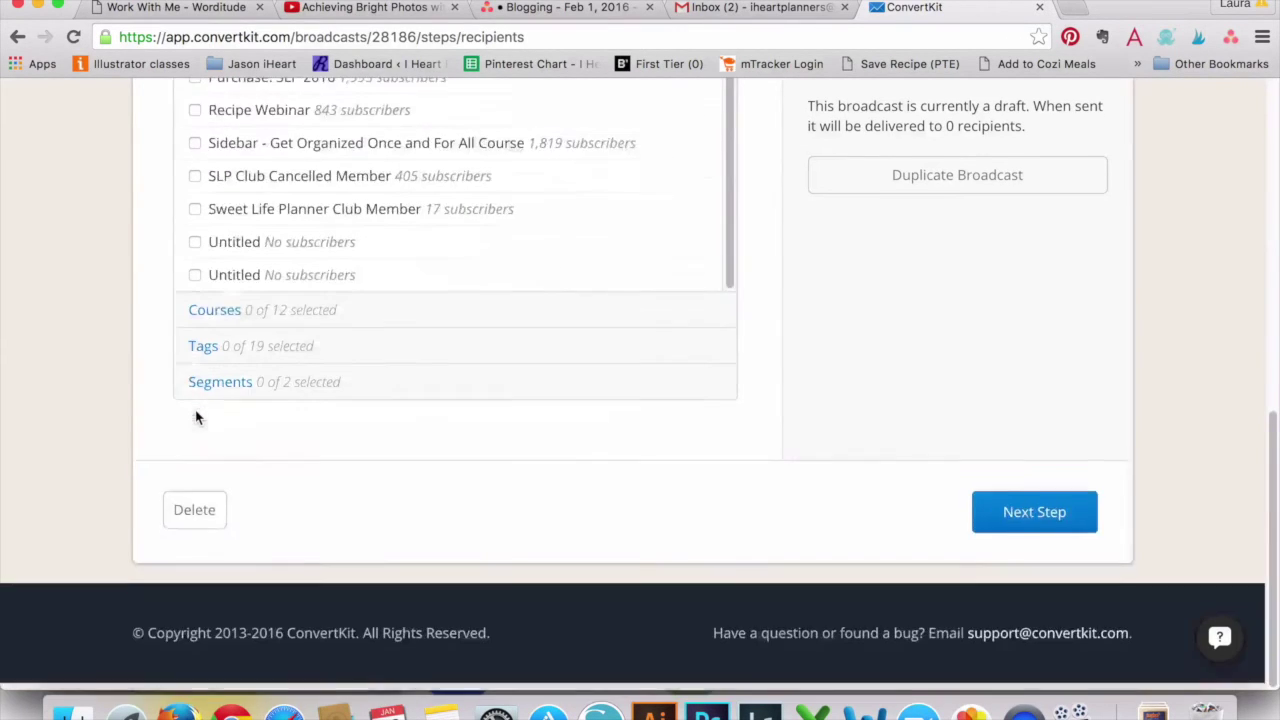
pyautogui.scroll(-8, 886, 296)
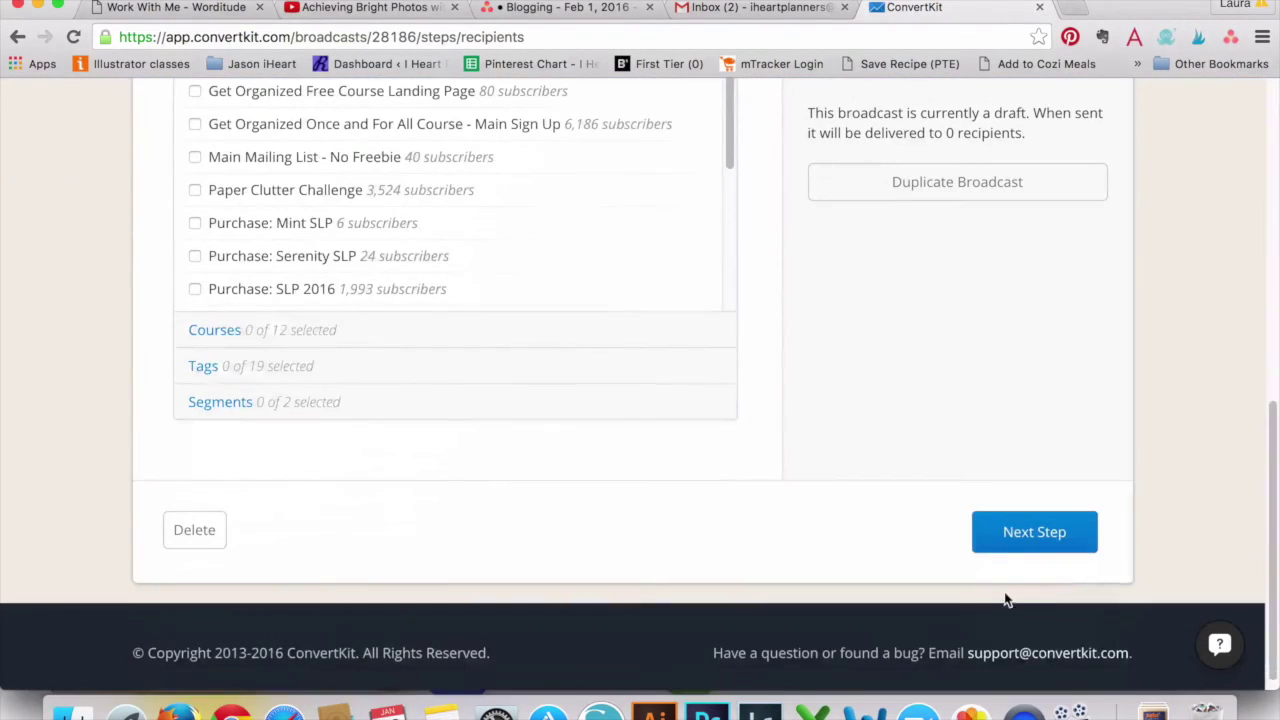
pyautogui.click(1000, 549)
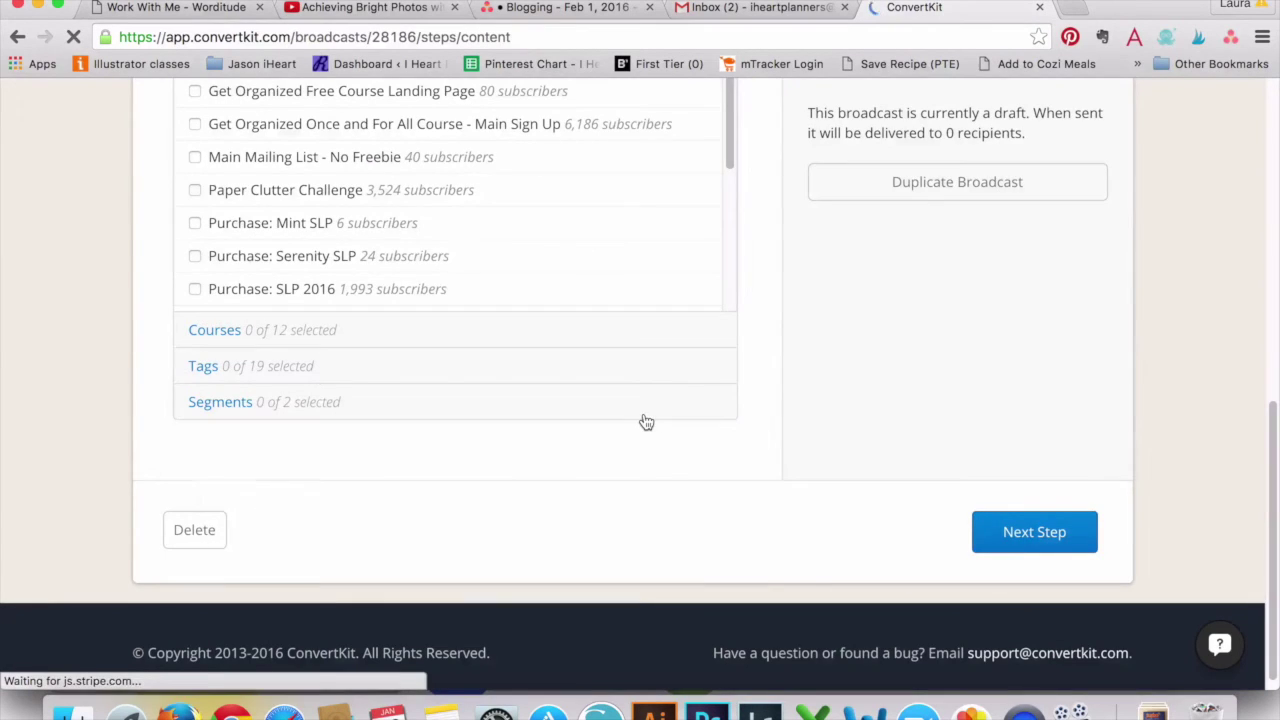
# Review the empty Email Subject and Email Content editor, then head to the landing pages list.
pyautogui.scroll(3, 646, 422)
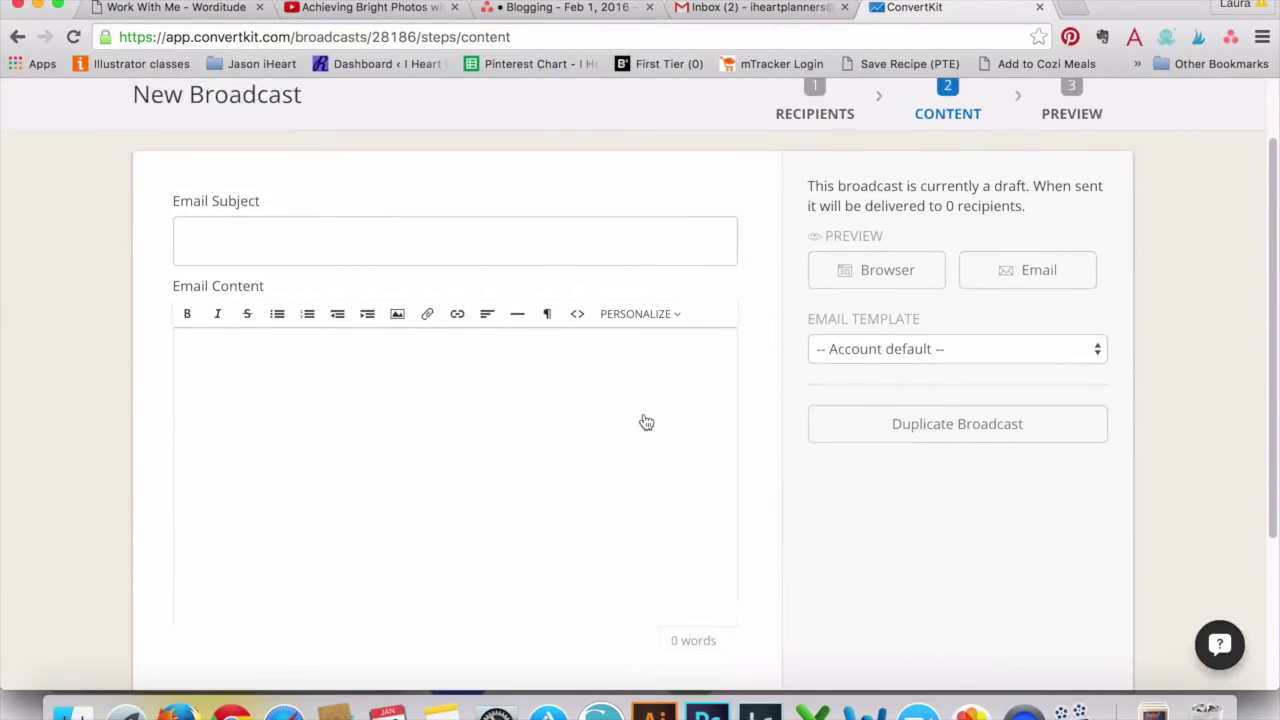
pyautogui.scroll(-3, 646, 422)
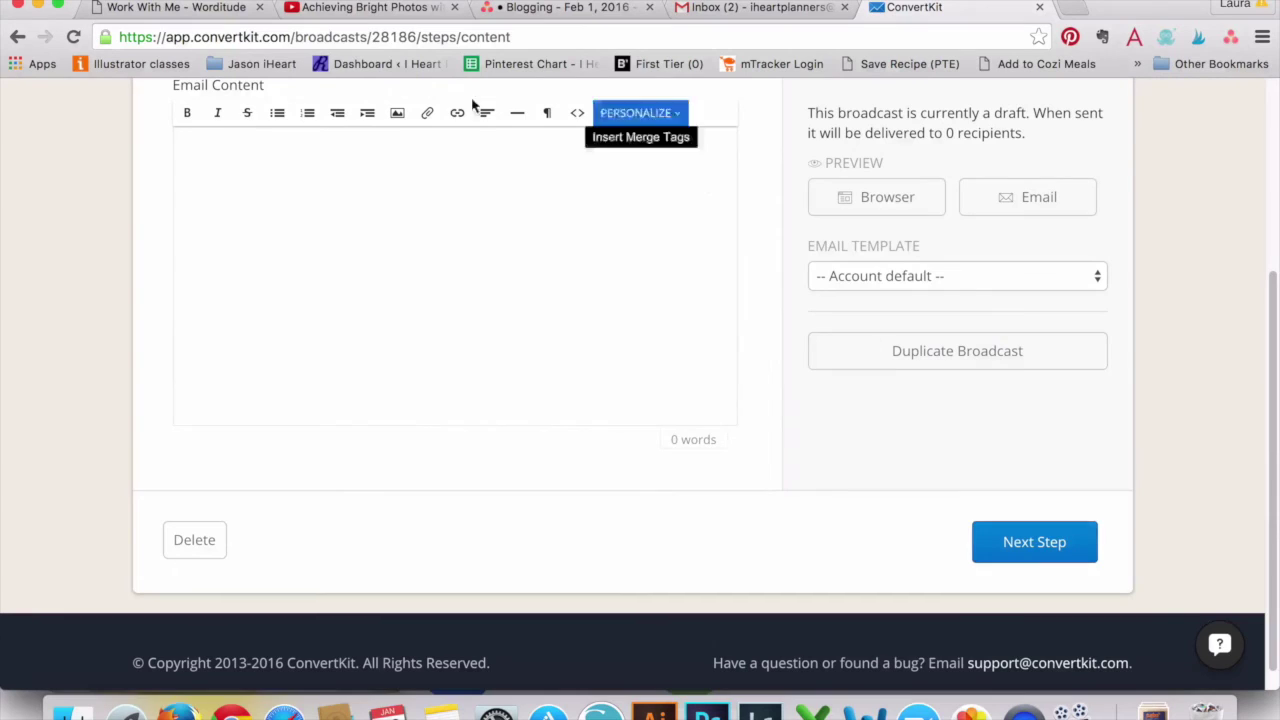
pyautogui.scroll(3, 863, 487)
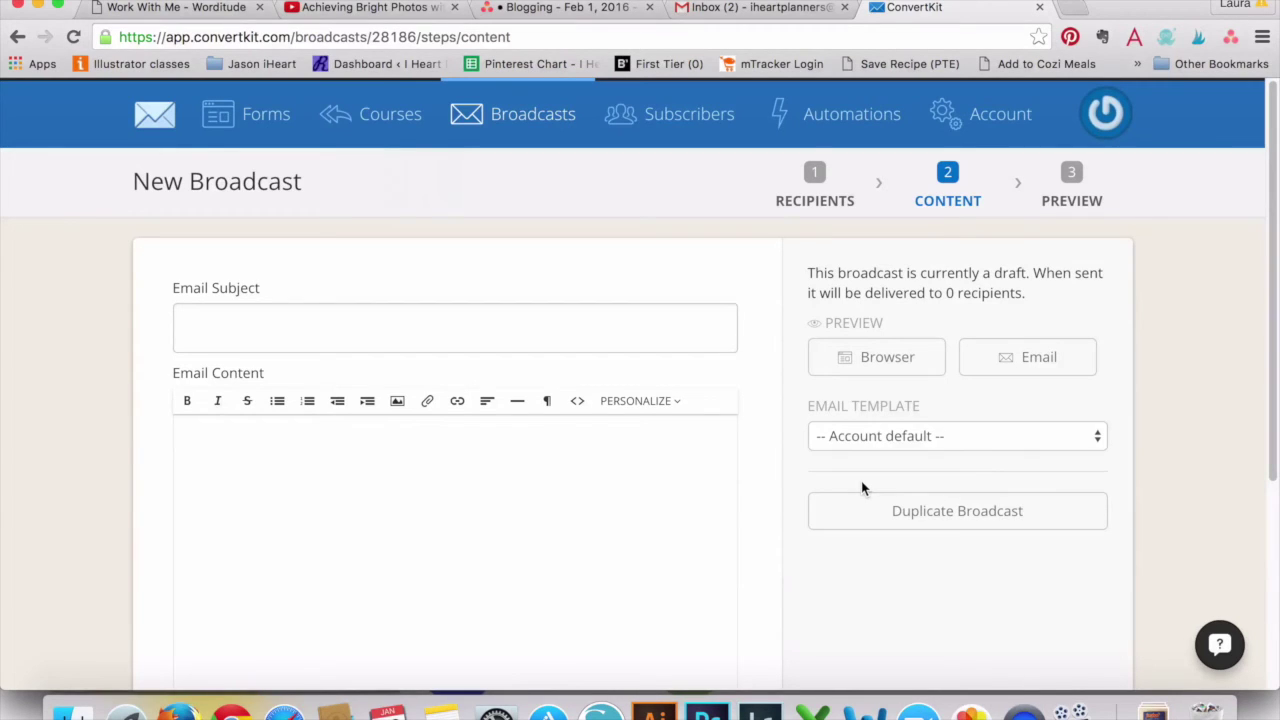
pyautogui.click(253, 118)
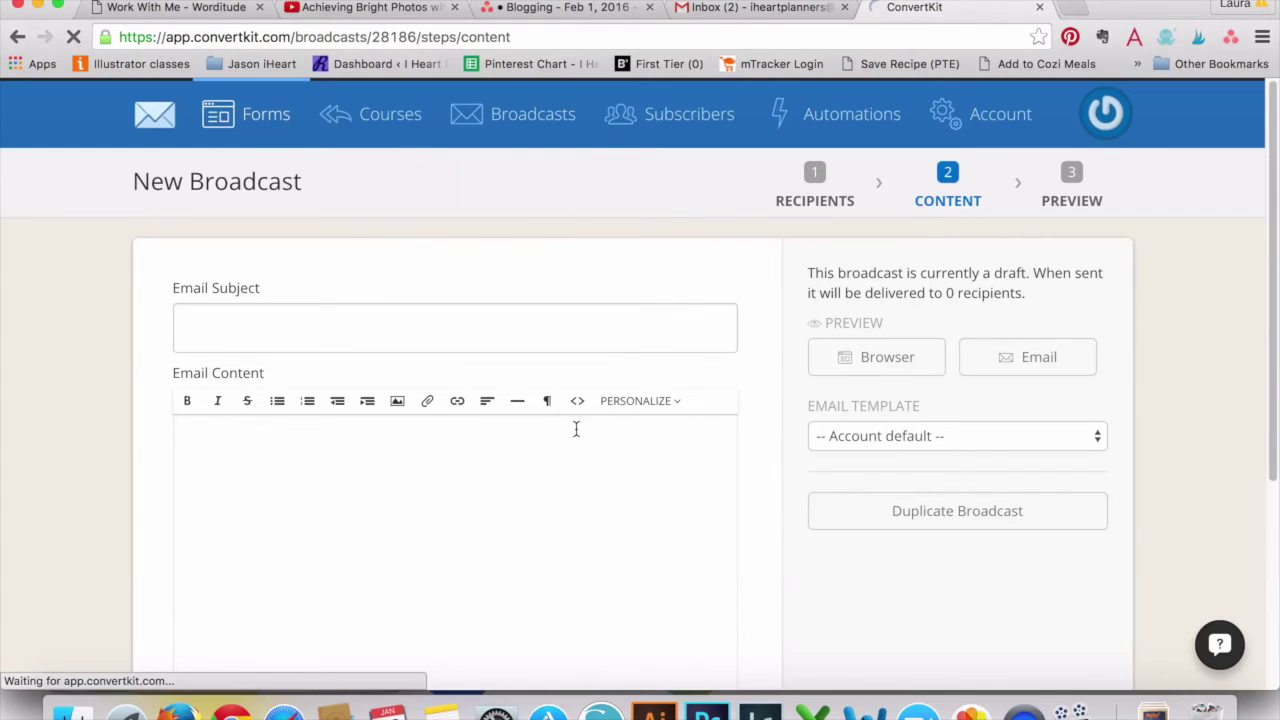
# Open the Get Organized Free Course Landing Page editor in a new tab and switch to it.
pyautogui.scroll(-3, 664, 219)
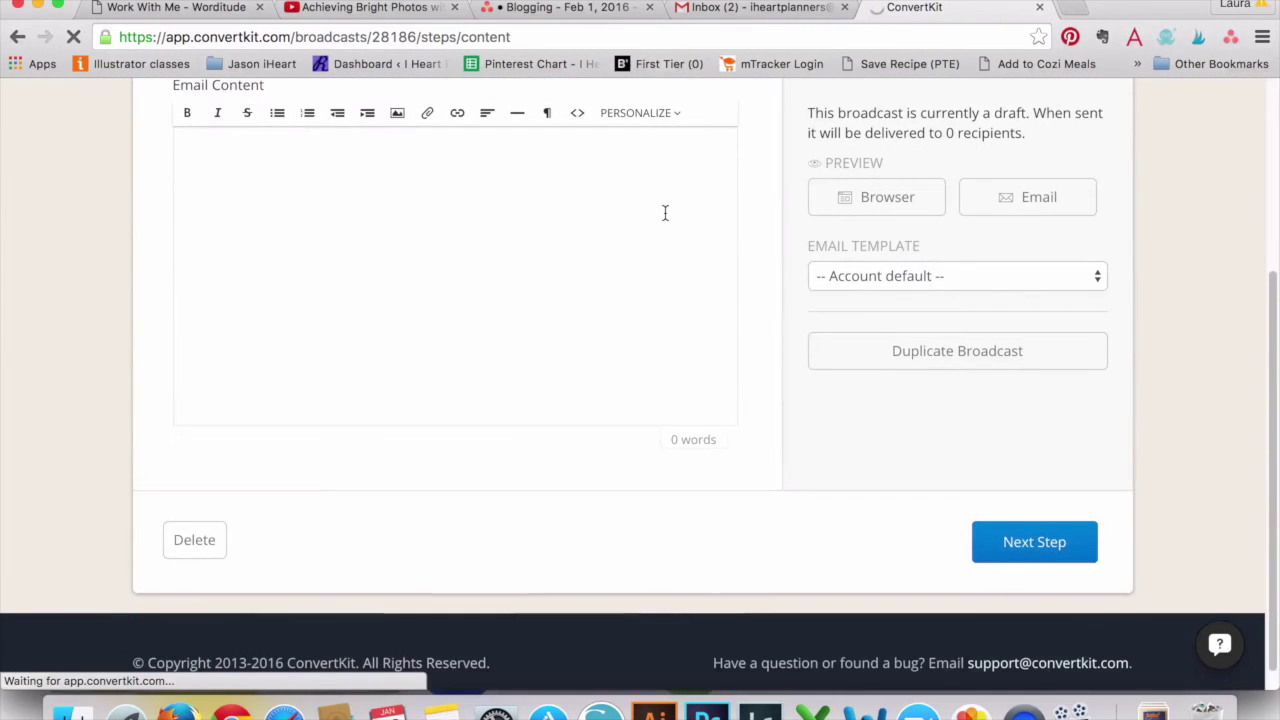
pyautogui.scroll(3, 664, 219)
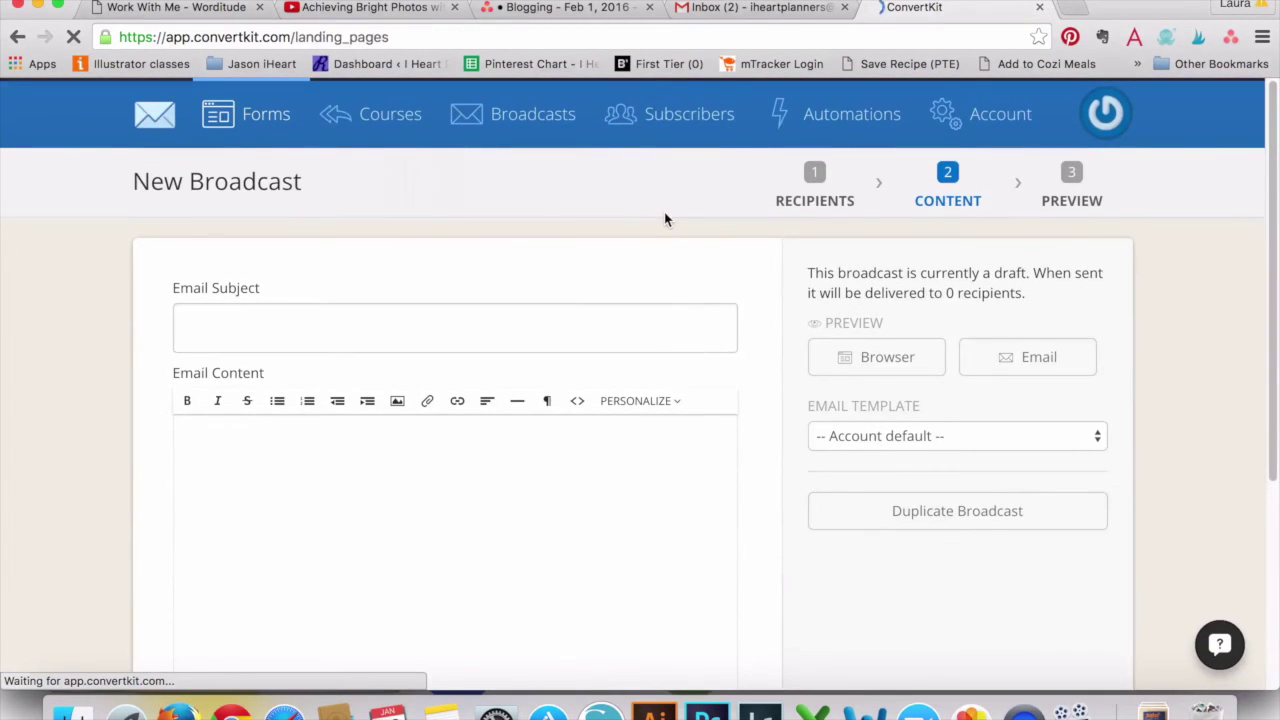
pyautogui.scroll(-3, 664, 219)
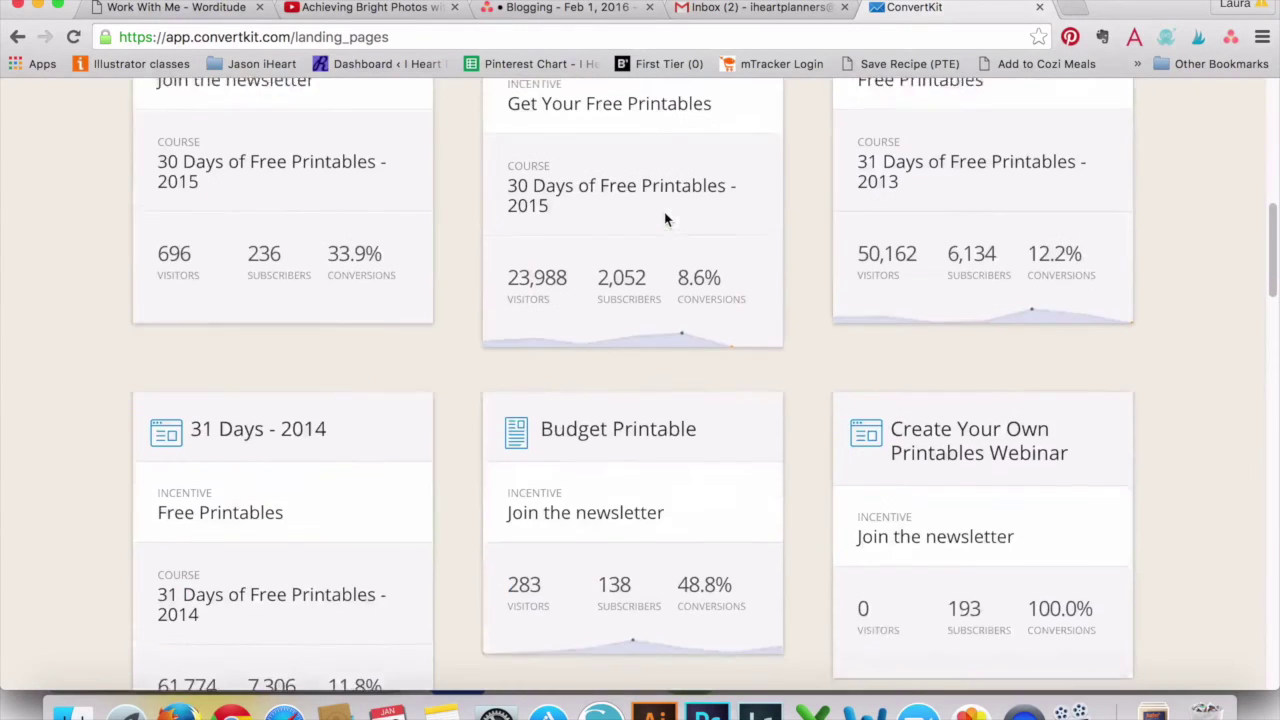
pyautogui.scroll(2, 664, 219)
pyautogui.scroll(-5, 664, 219)
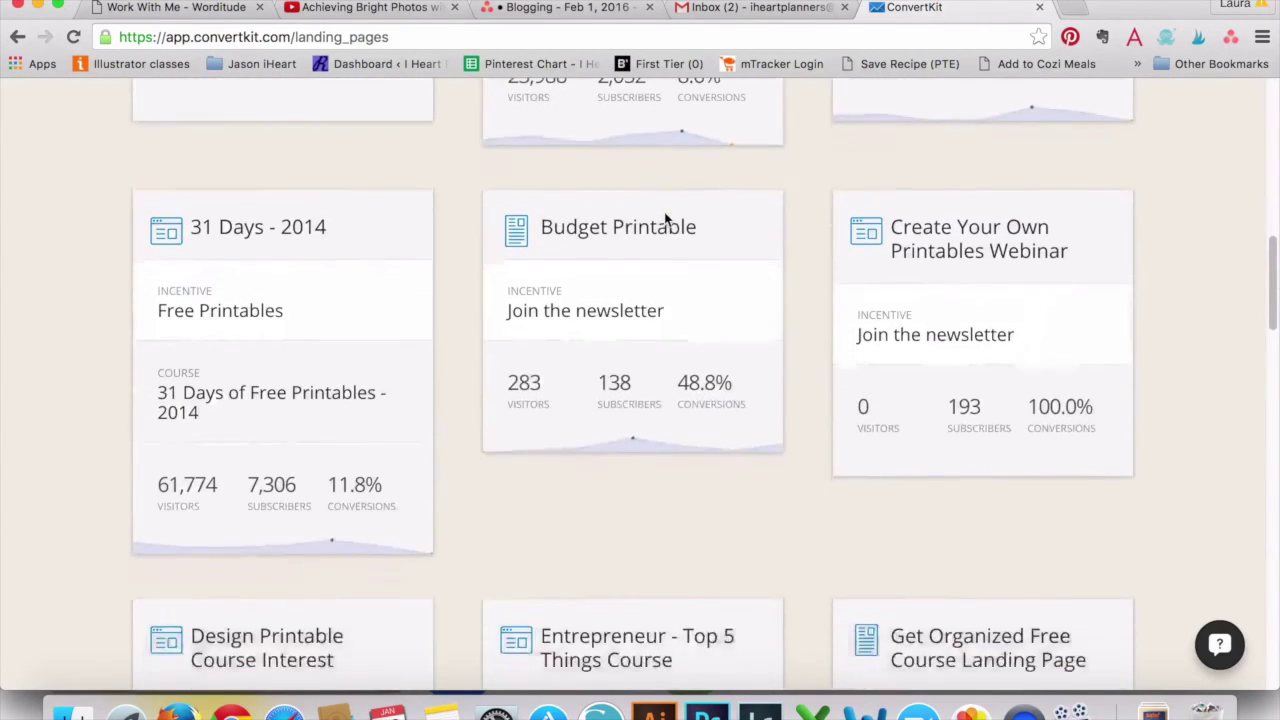
pyautogui.scroll(-7, 664, 219)
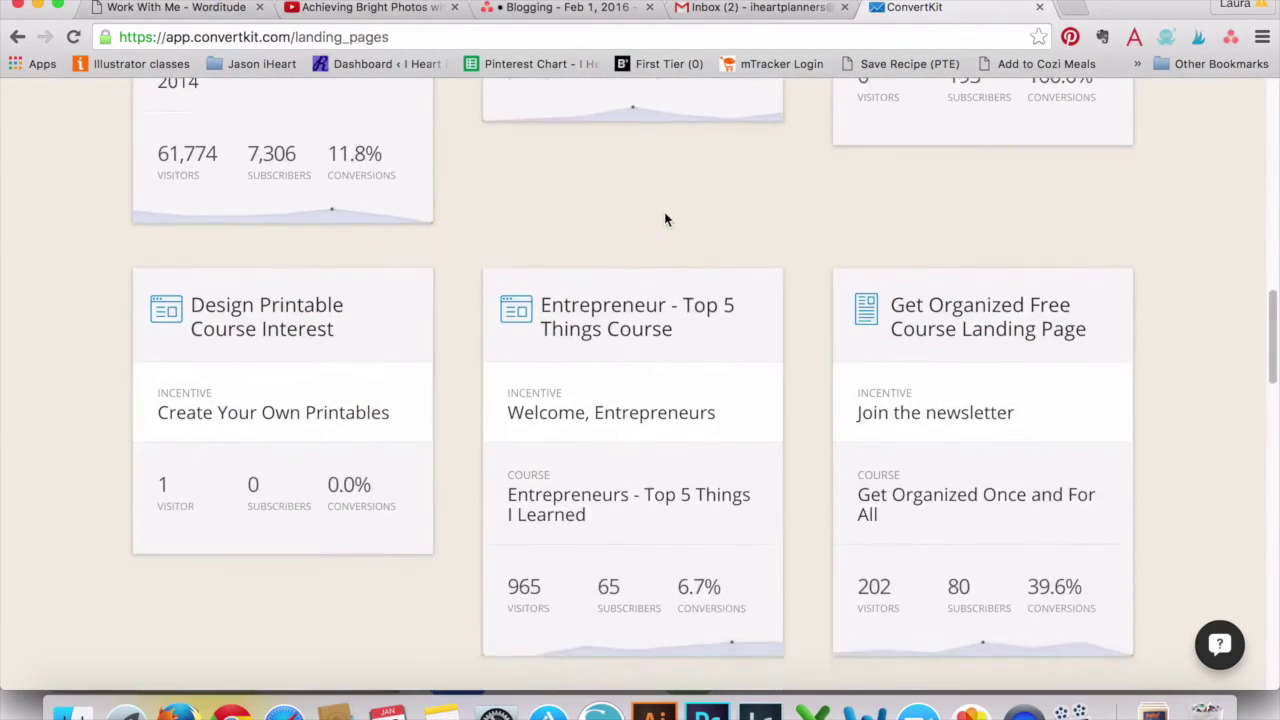
pyautogui.scroll(3, 631, 254)
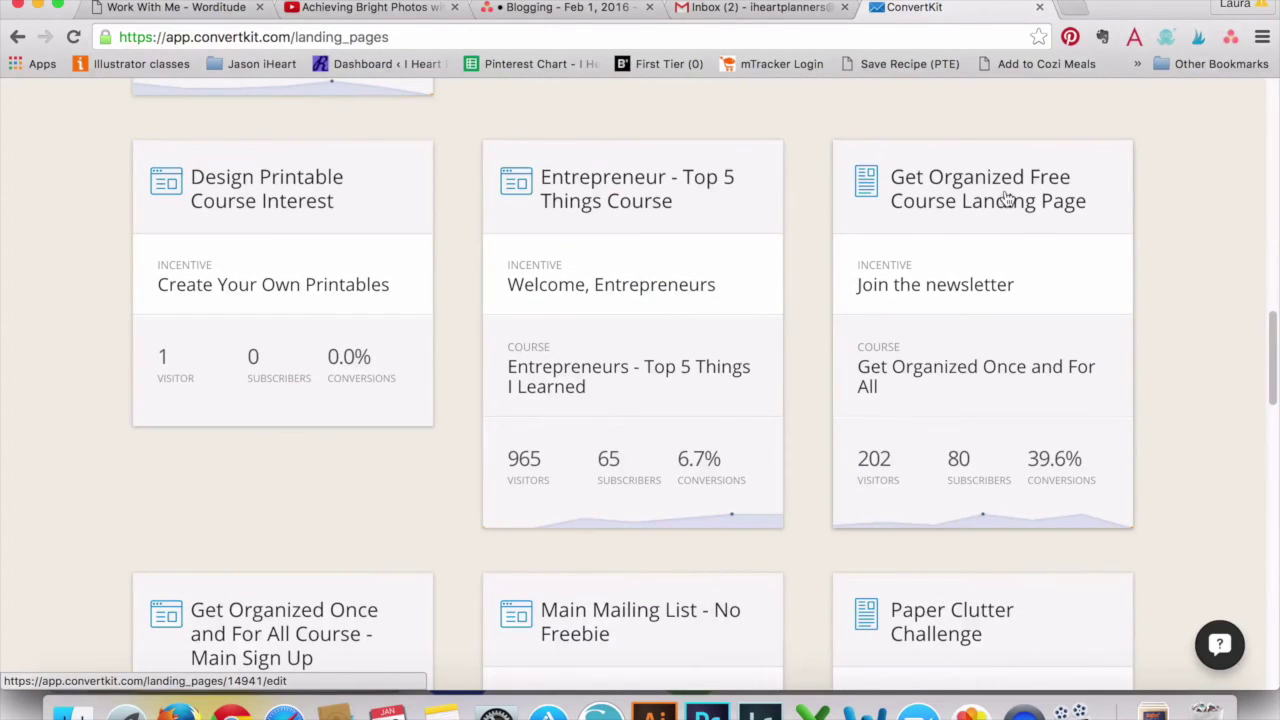
pyautogui.keyDown('super'); pyautogui.click(1006, 200); pyautogui.keyUp('super')
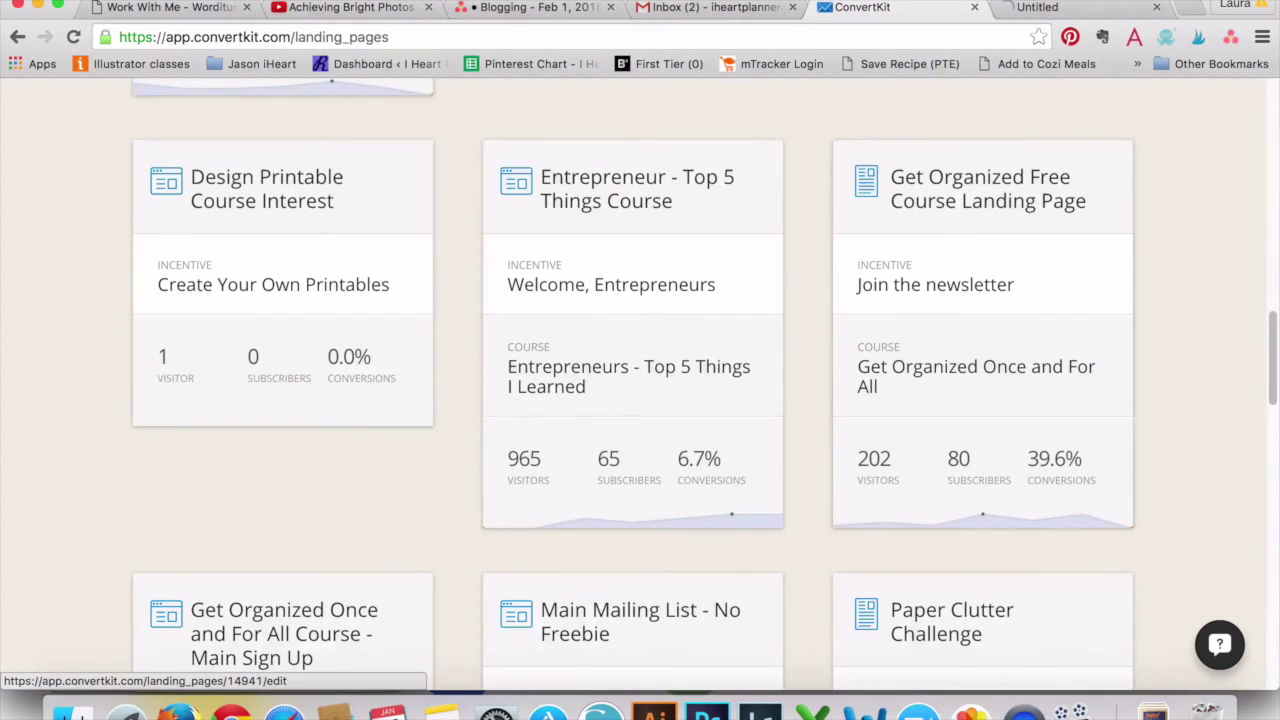
pyautogui.click(1037, 6)
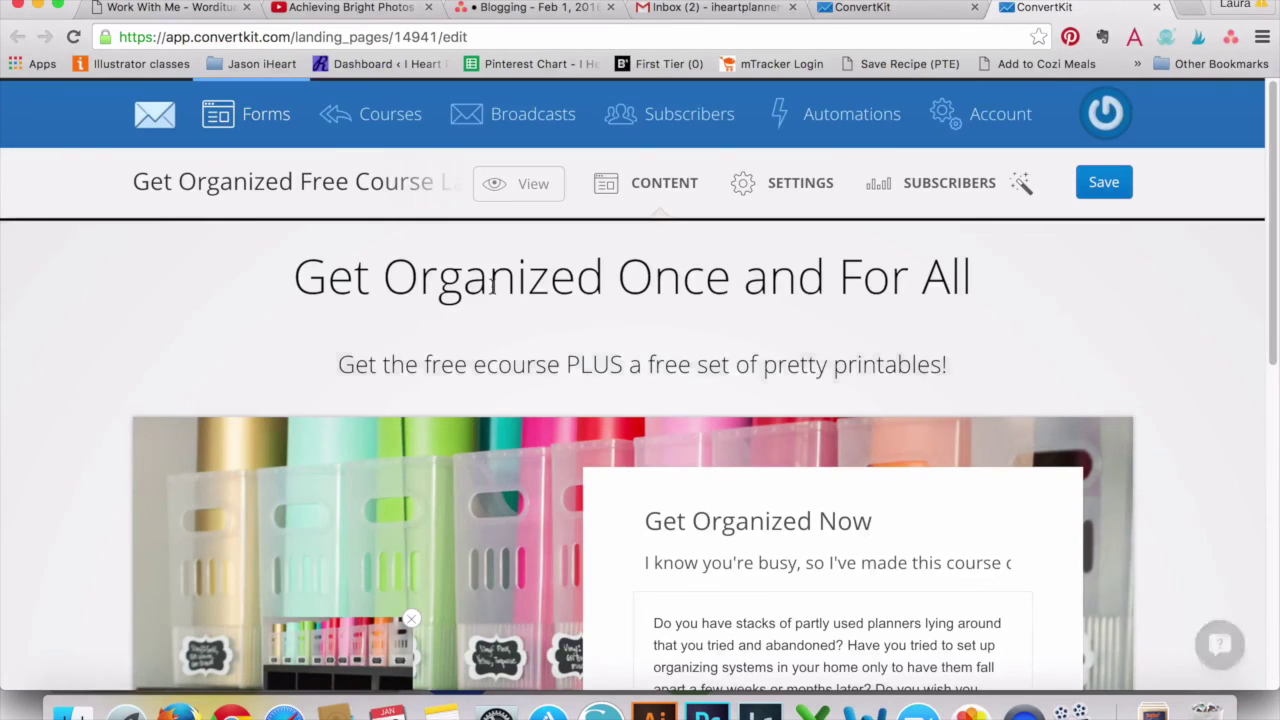
# Open the Get Organized landing page's live published version in another tab.
pyautogui.scroll(-10, 116, 285)
pyautogui.scroll(9, 117, 280)
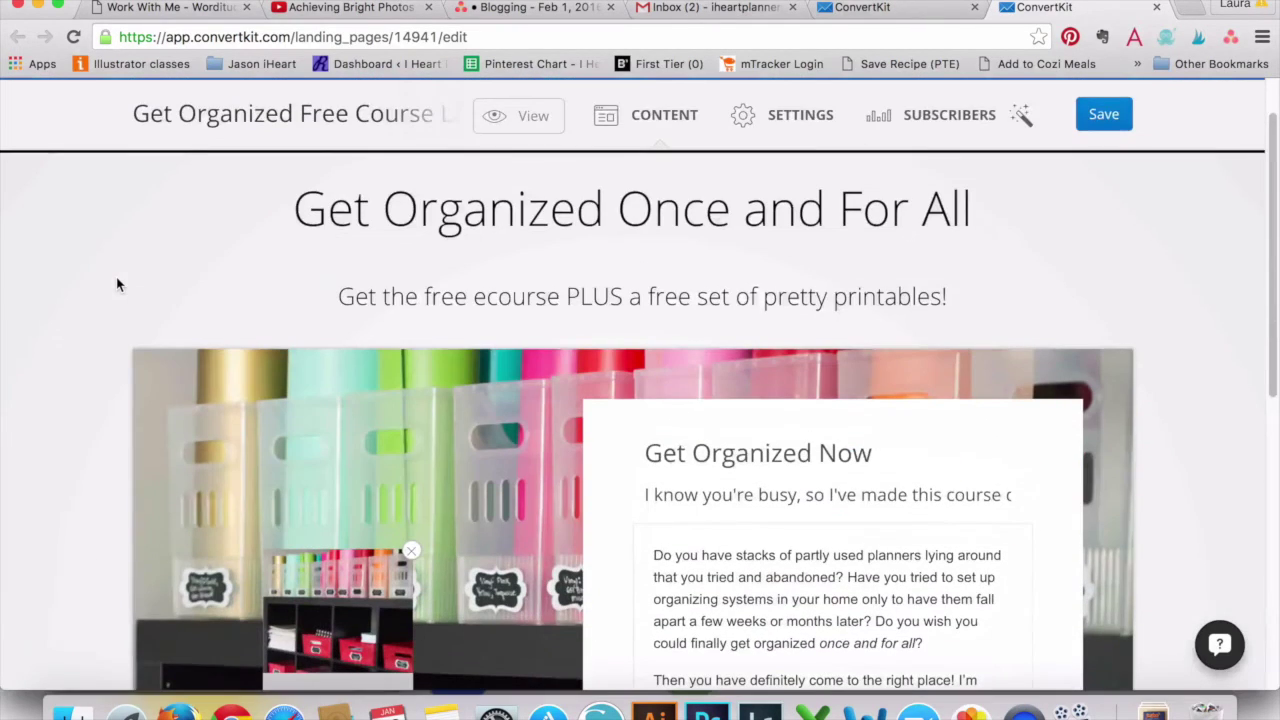
pyautogui.click(527, 116)
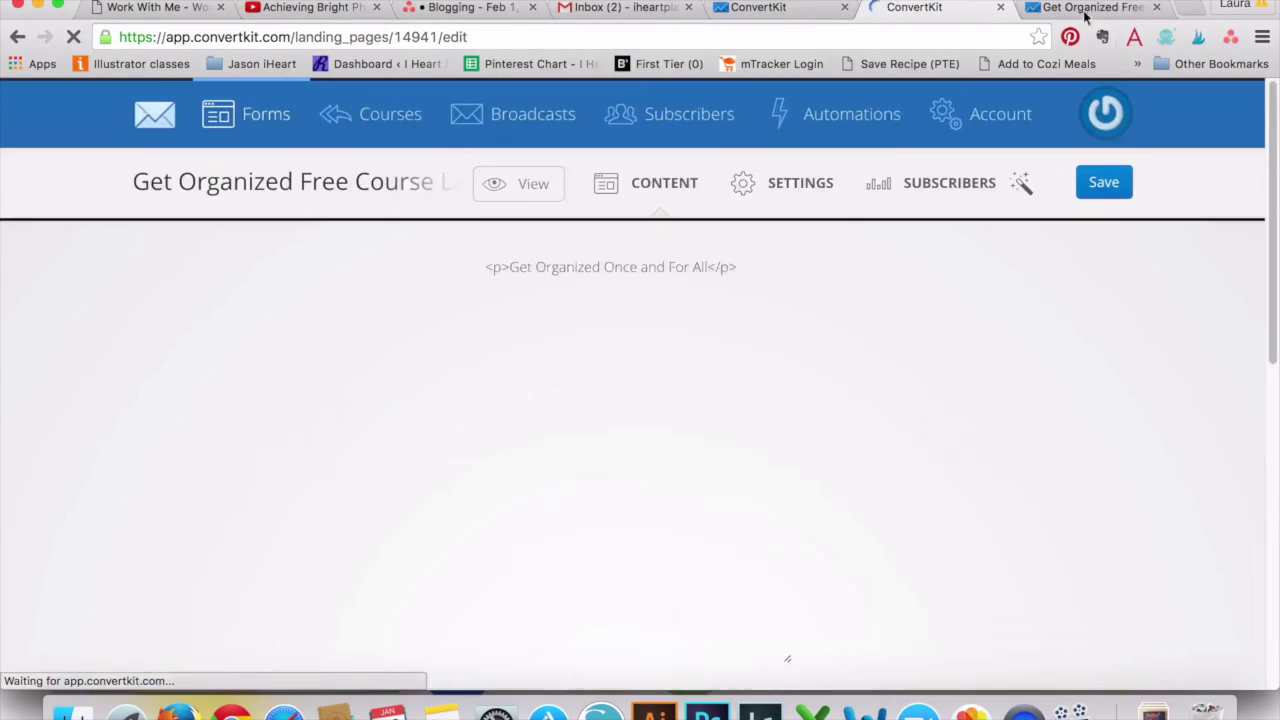
pyautogui.click(1082, 7)
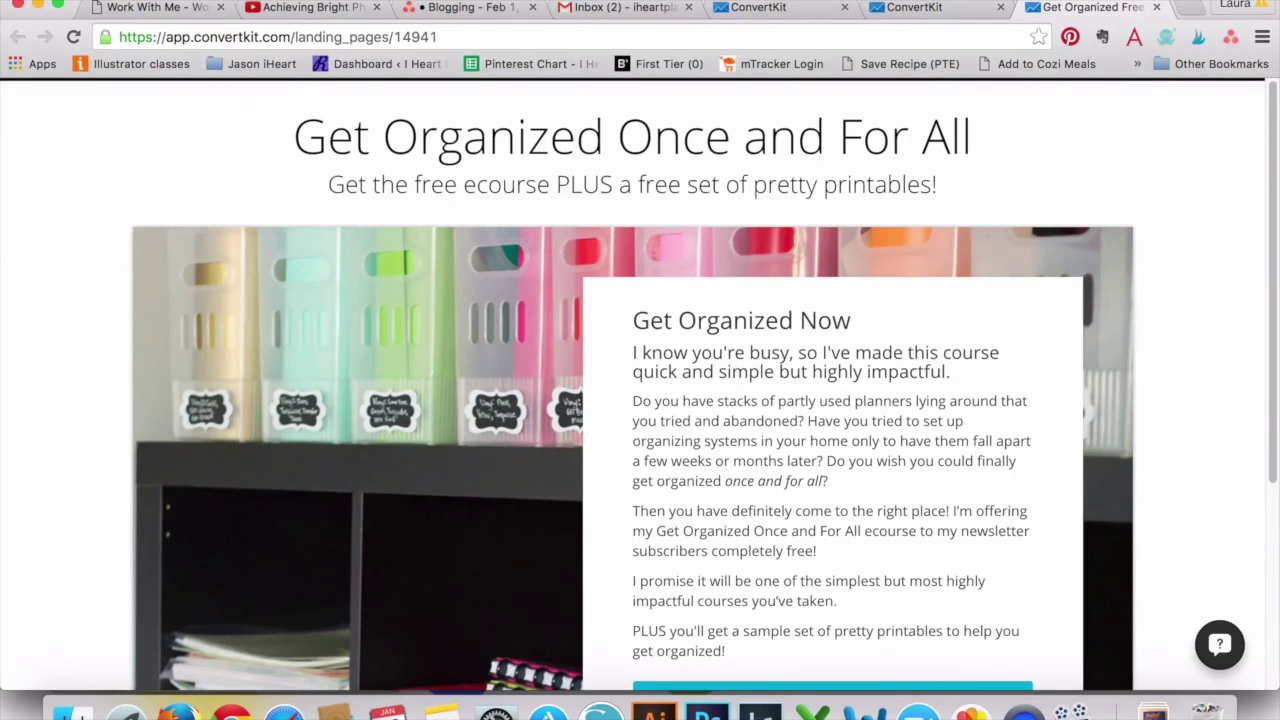
# Select the live page's web address, scroll through the live page, and return to the editor.
pyautogui.click(300, 62)
pyautogui.click(301, 44)
pyautogui.click(301, 44)
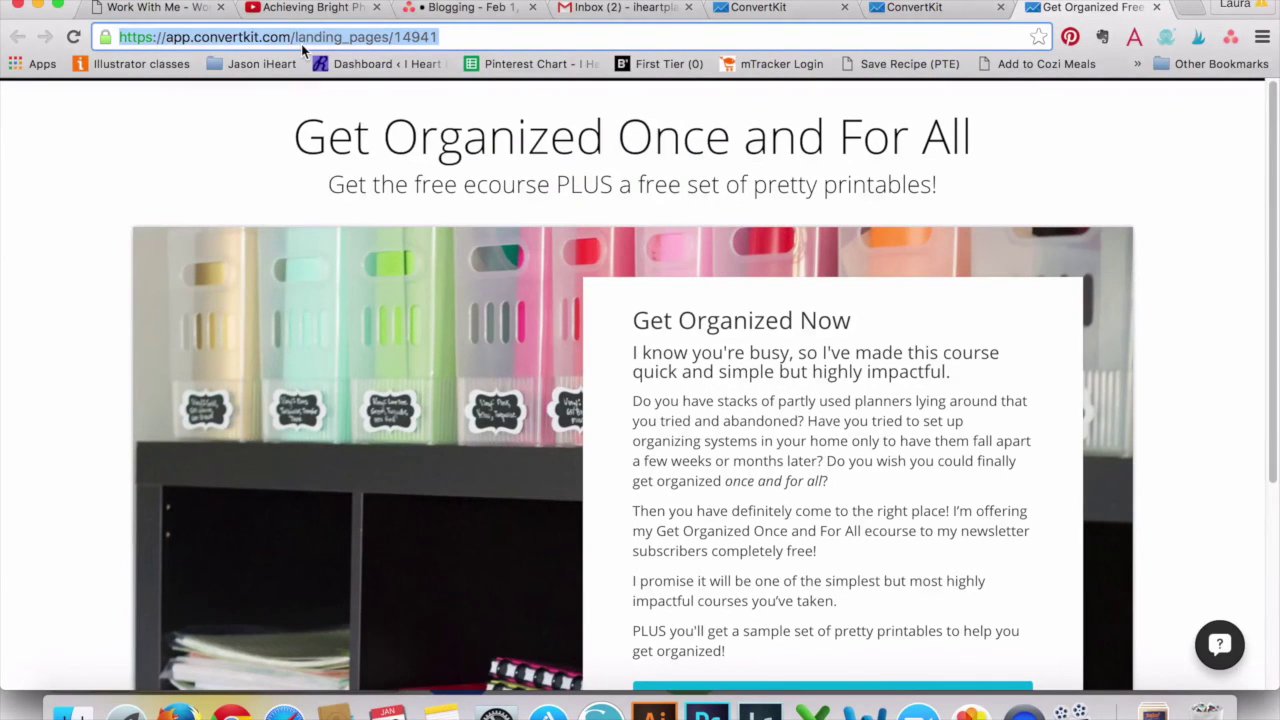
pyautogui.scroll(-5, 566, 342)
pyautogui.scroll(4, 566, 342)
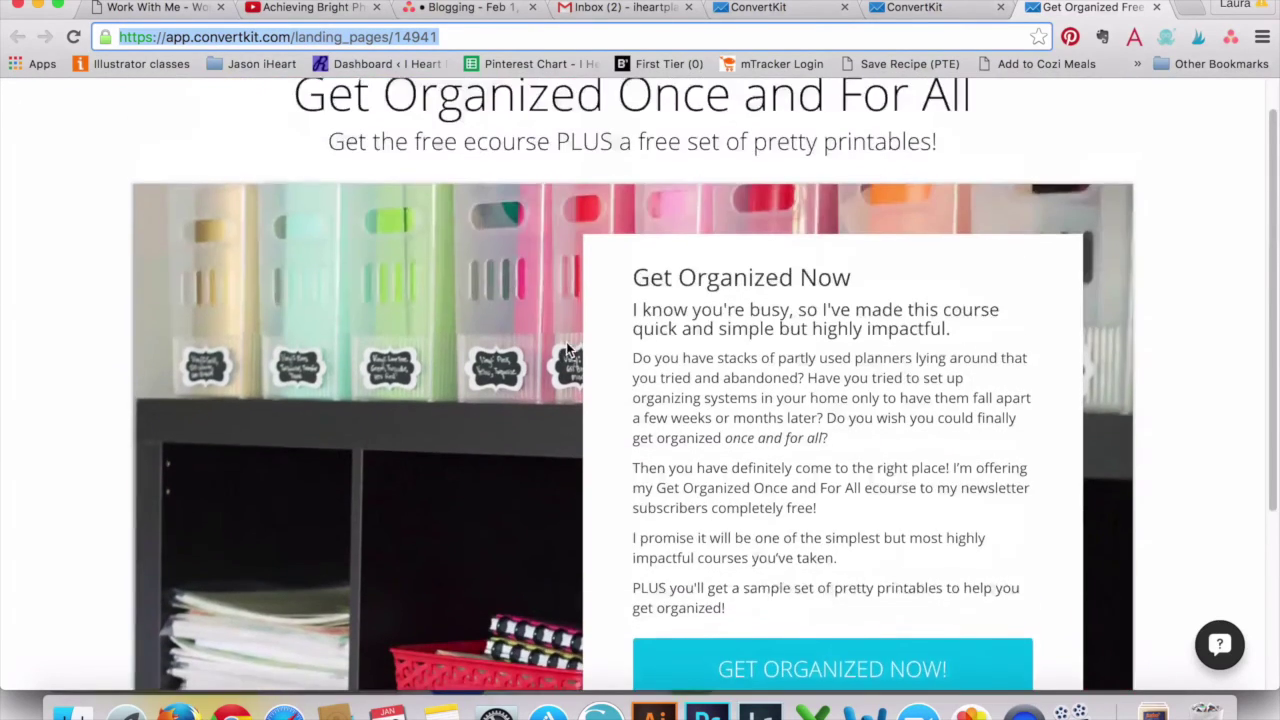
pyautogui.scroll(-4, 566, 342)
pyautogui.scroll(3, 566, 342)
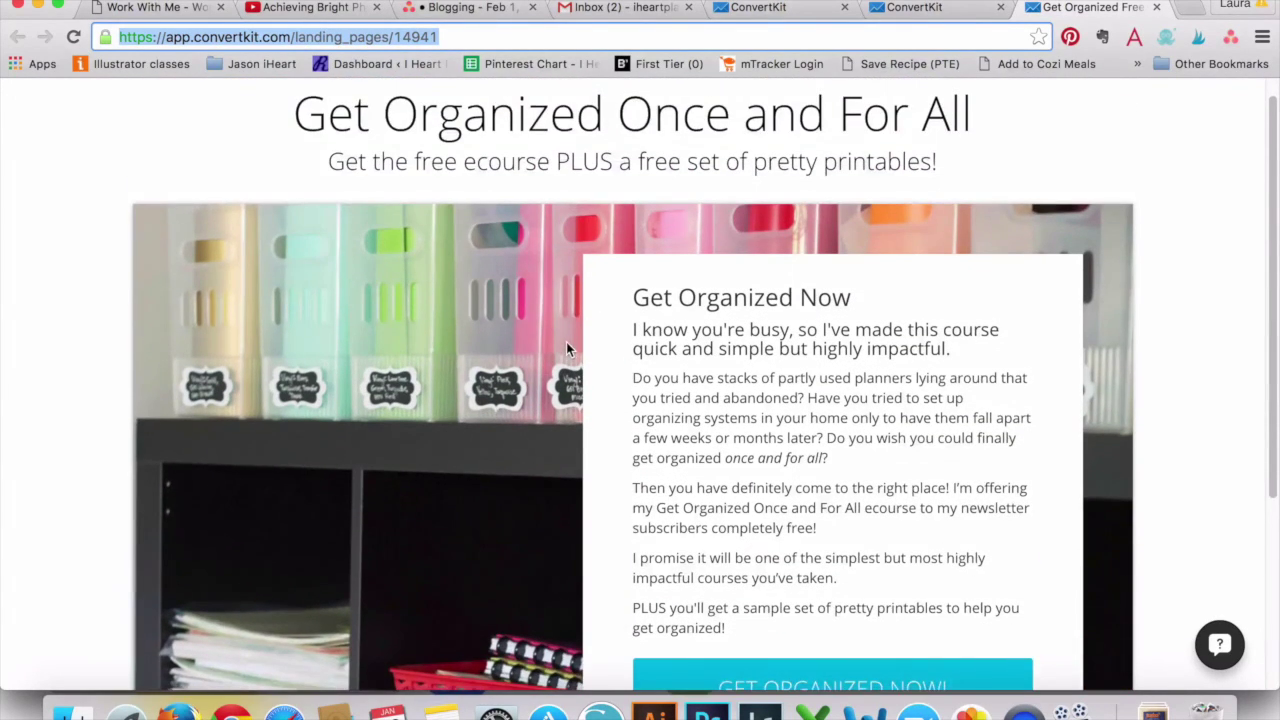
pyautogui.scroll(-2, 566, 348)
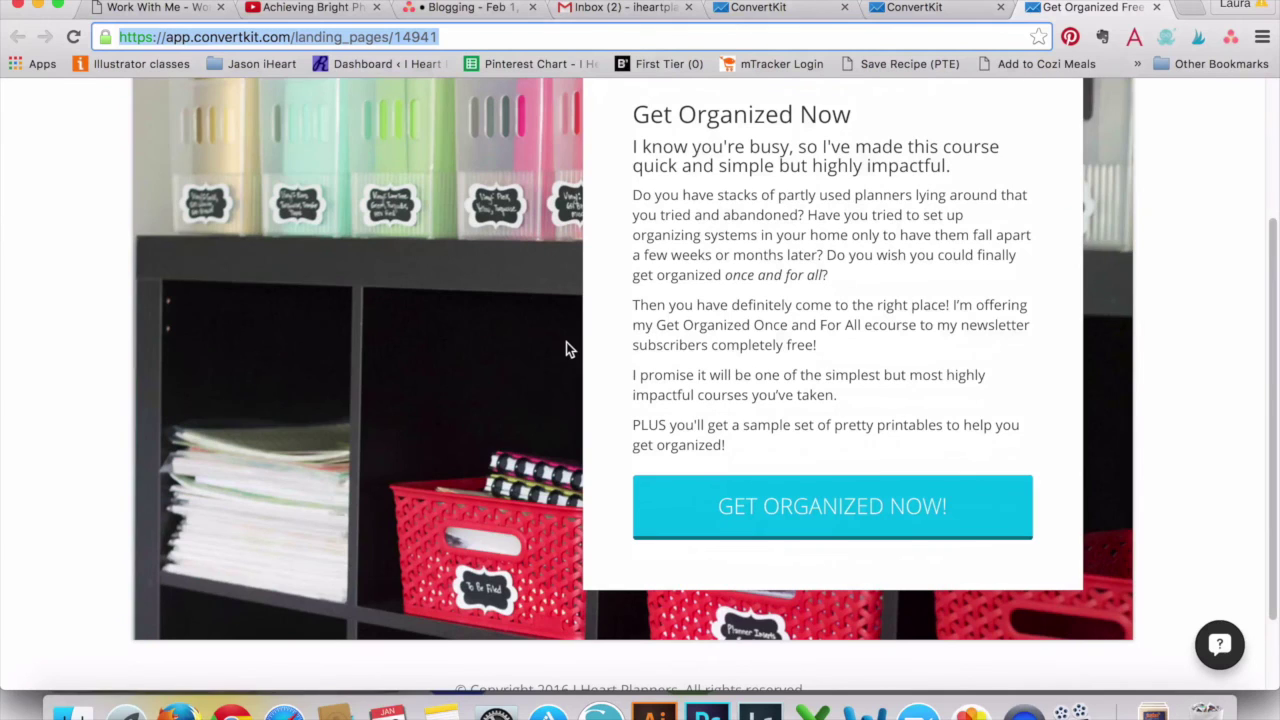
pyautogui.scroll(2, 566, 348)
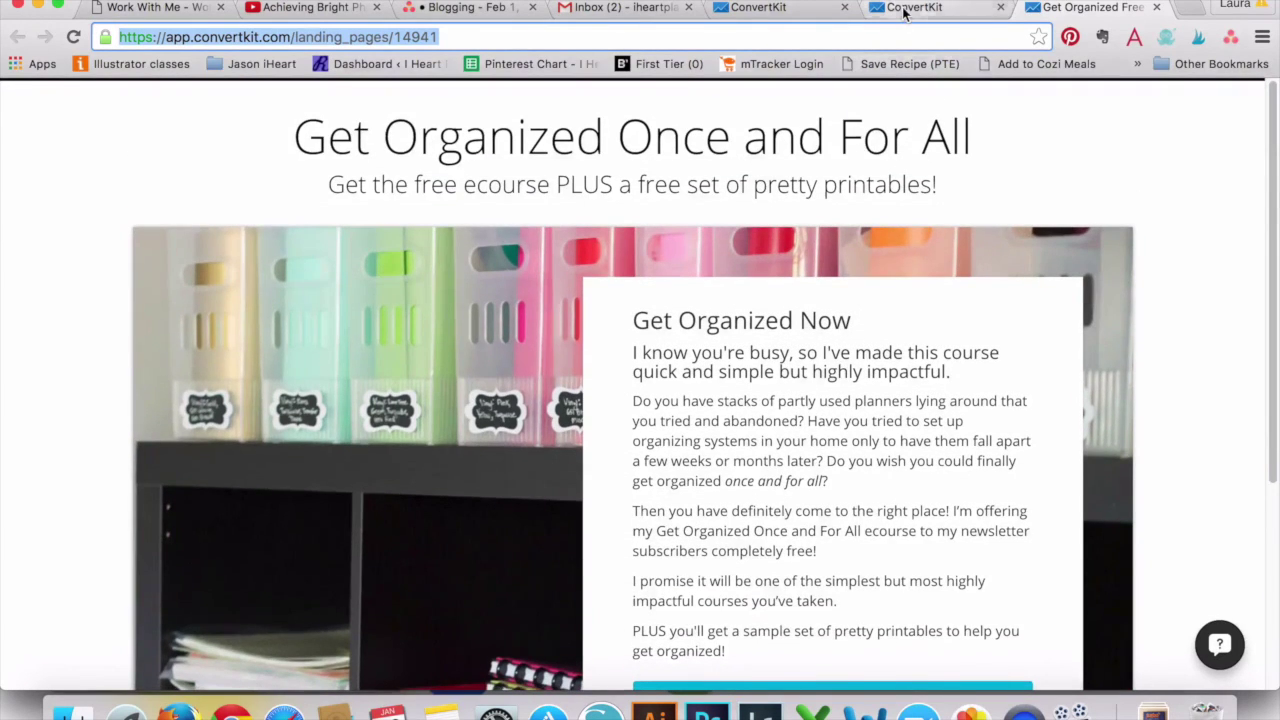
pyautogui.click(904, 12)
# Click into the heading and subtitle, then scroll down to the GET ORGANIZED NOW! button and back up.
pyautogui.scroll(-1, 535, 250)
pyautogui.click(535, 212)
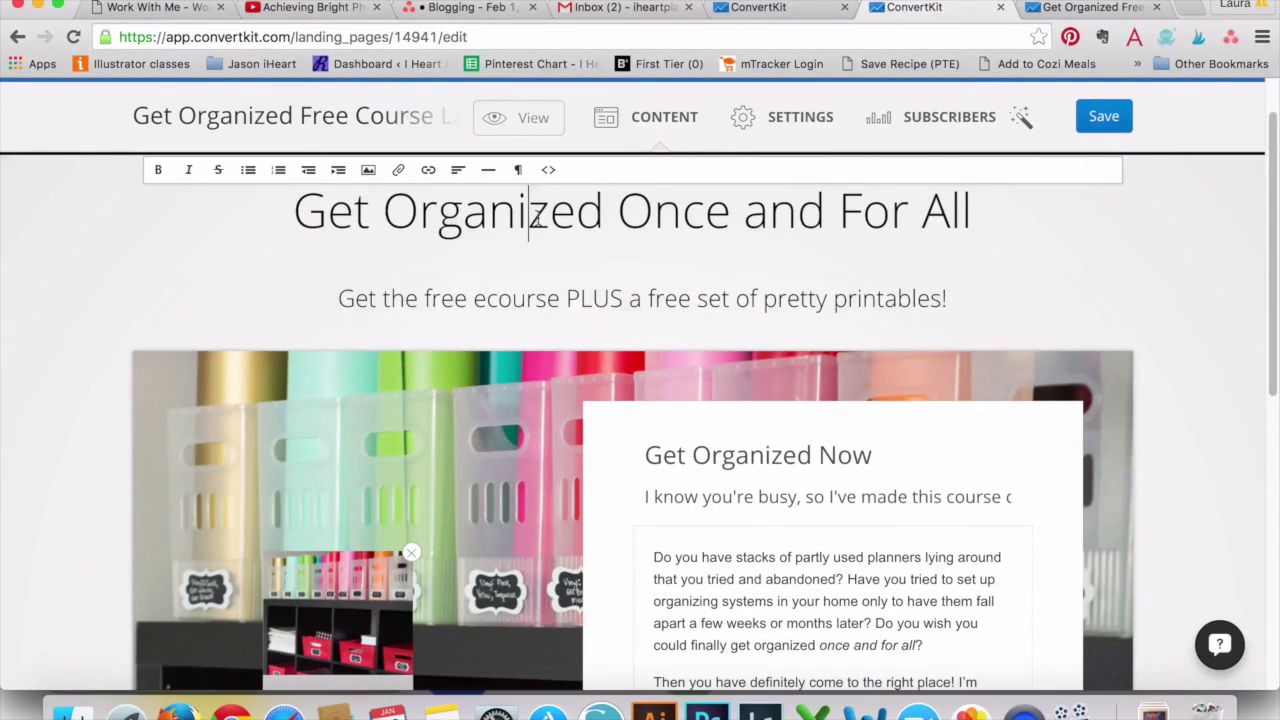
pyautogui.click(526, 296)
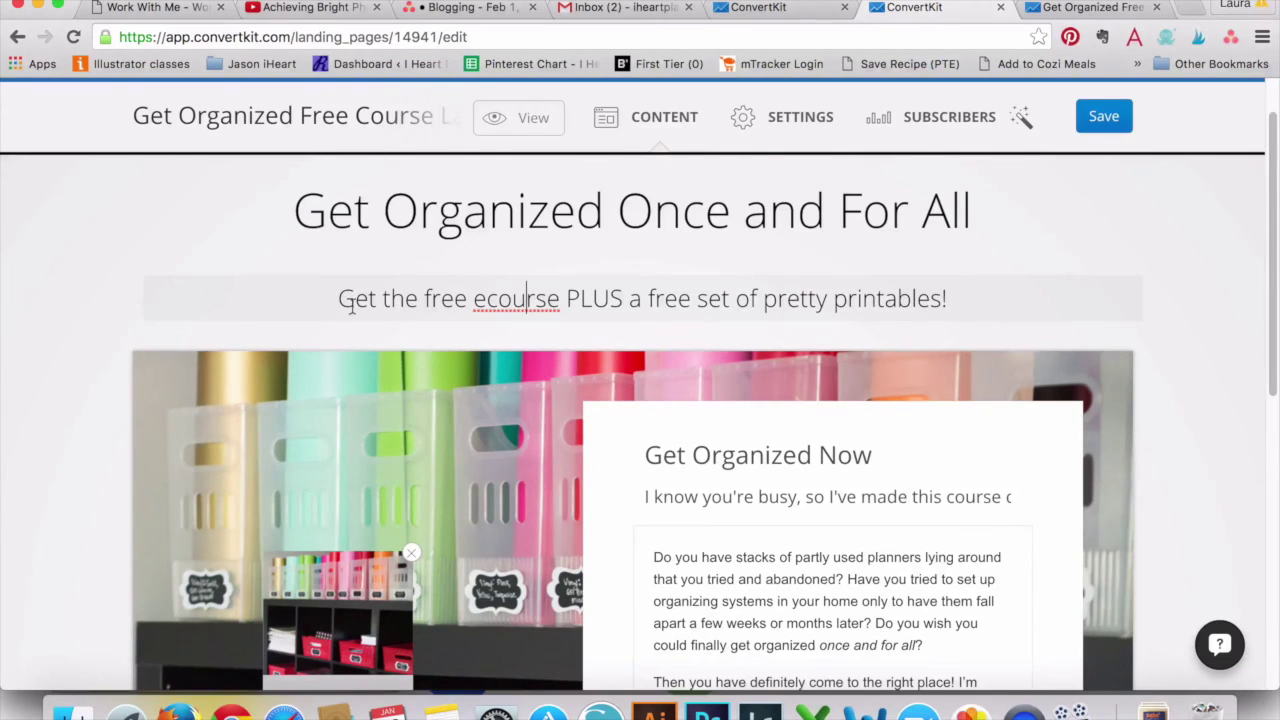
pyautogui.scroll(-2, 737, 214)
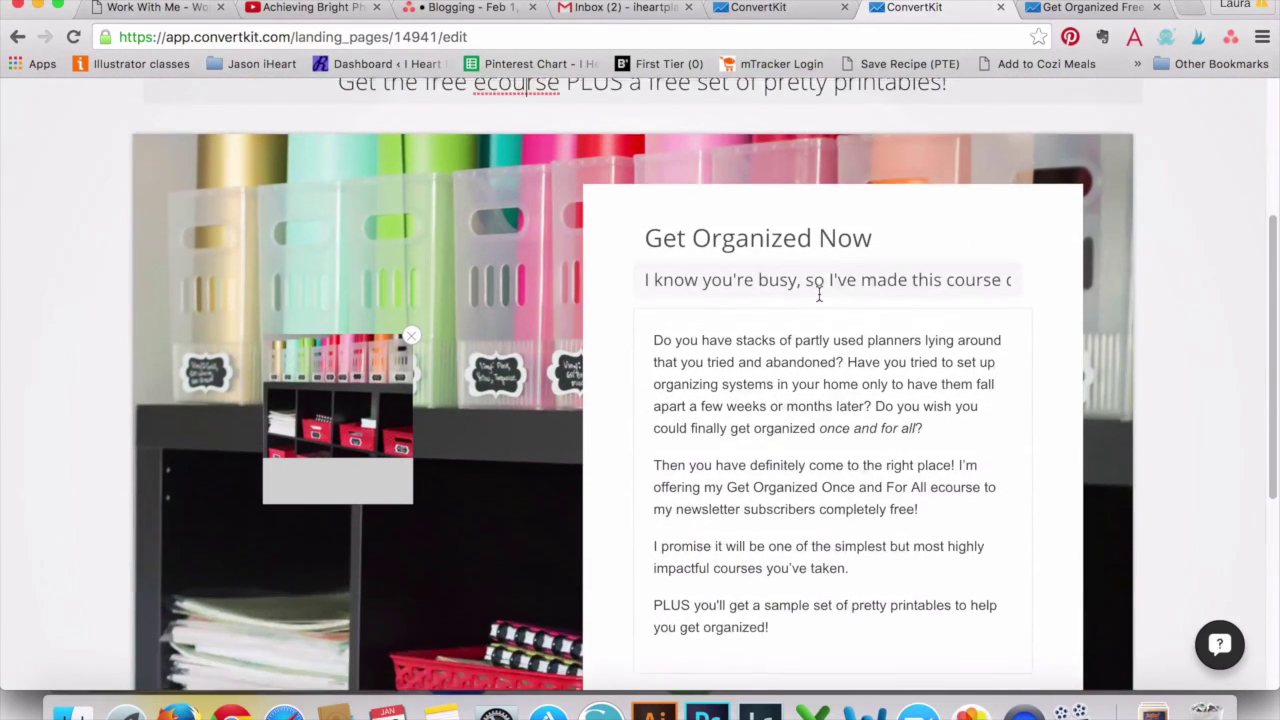
pyautogui.scroll(-2, 816, 294)
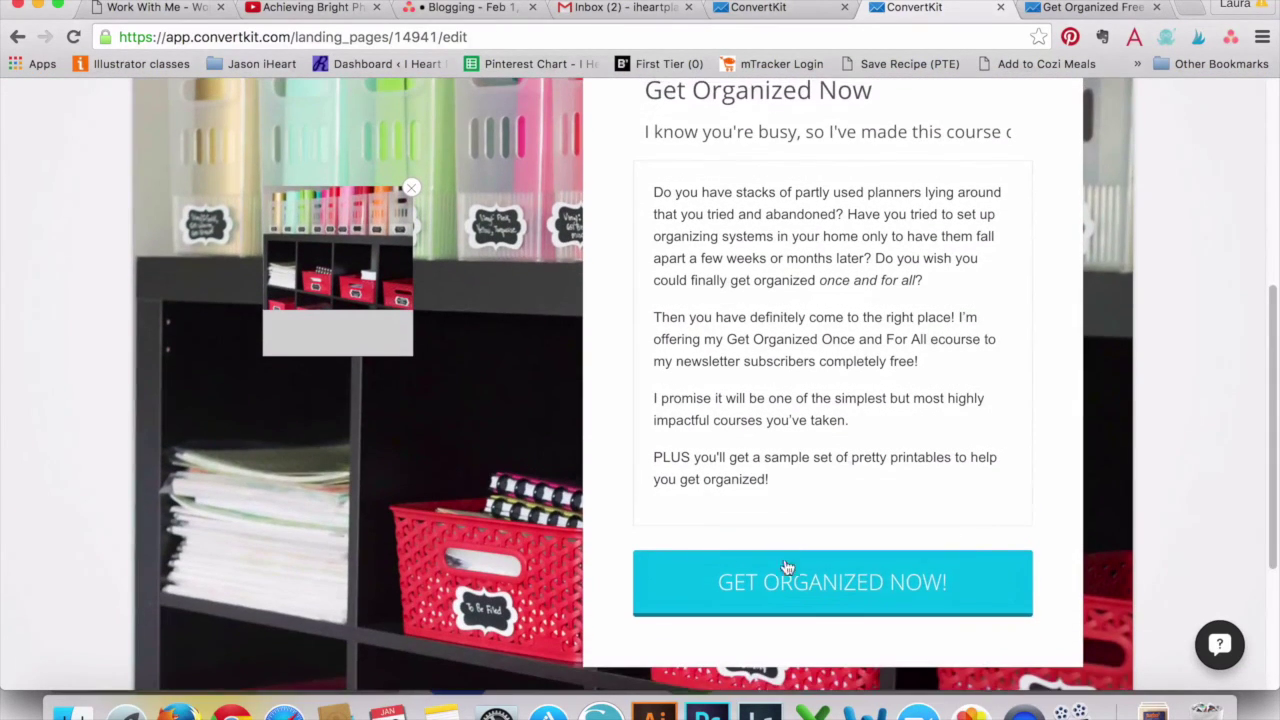
pyautogui.scroll(-2, 786, 570)
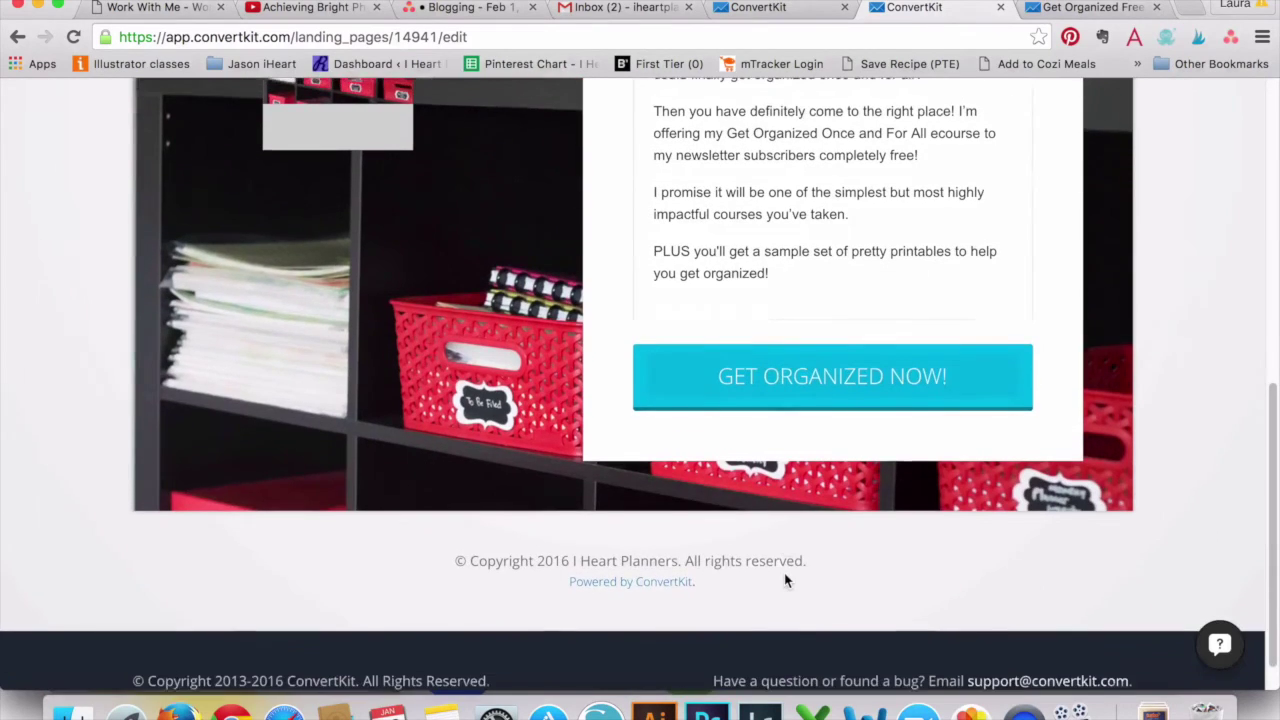
pyautogui.scroll(4, 786, 580)
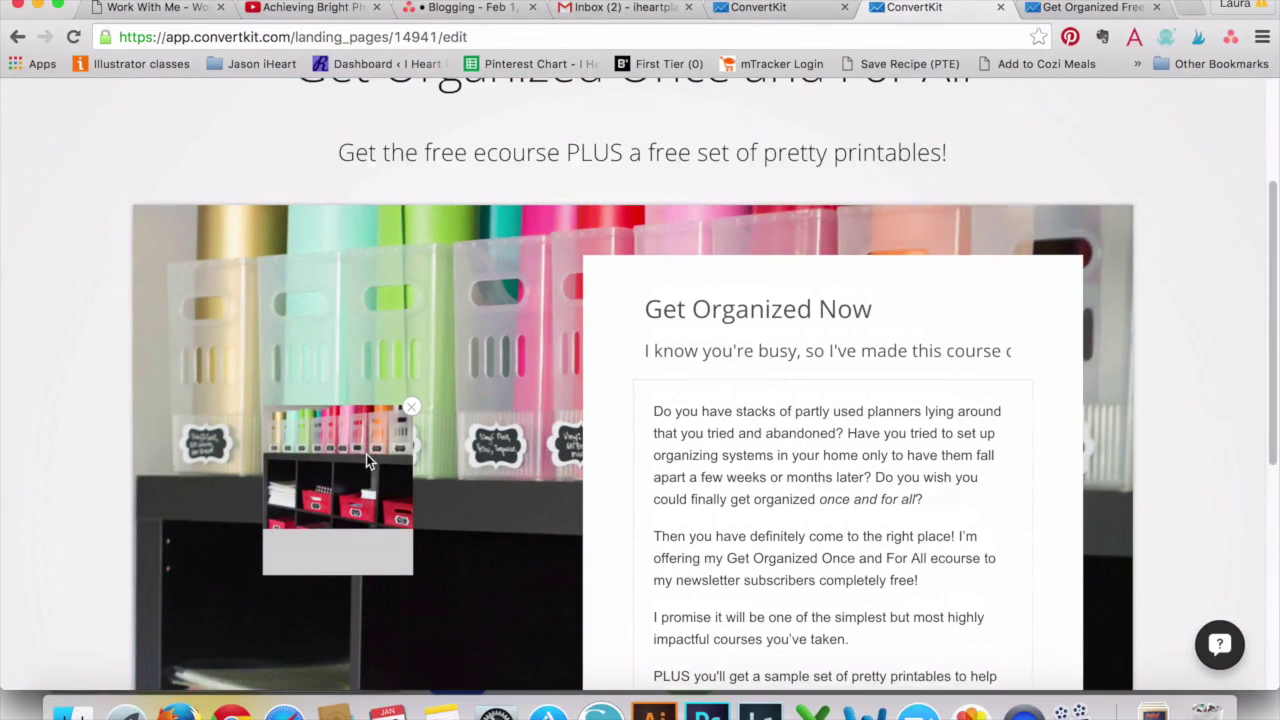
pyautogui.scroll(-1, 366, 454)
pyautogui.scroll(3, 366, 454)
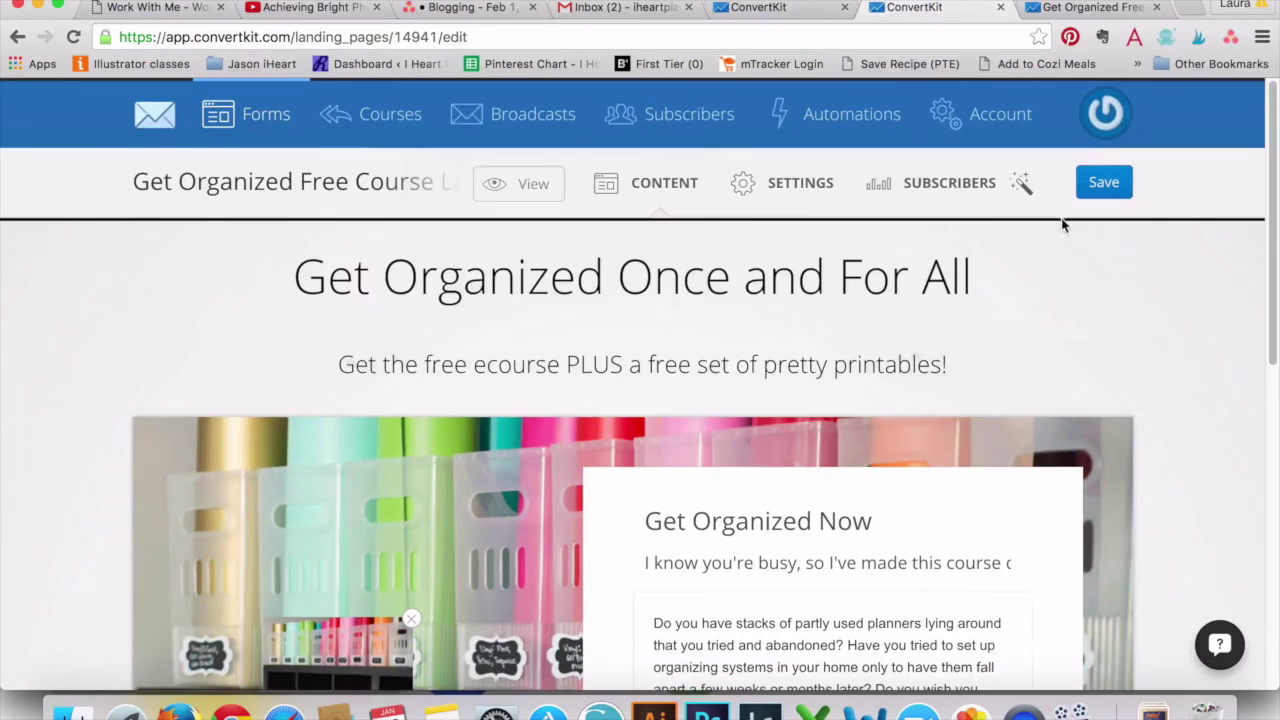
pyautogui.click(1024, 188)
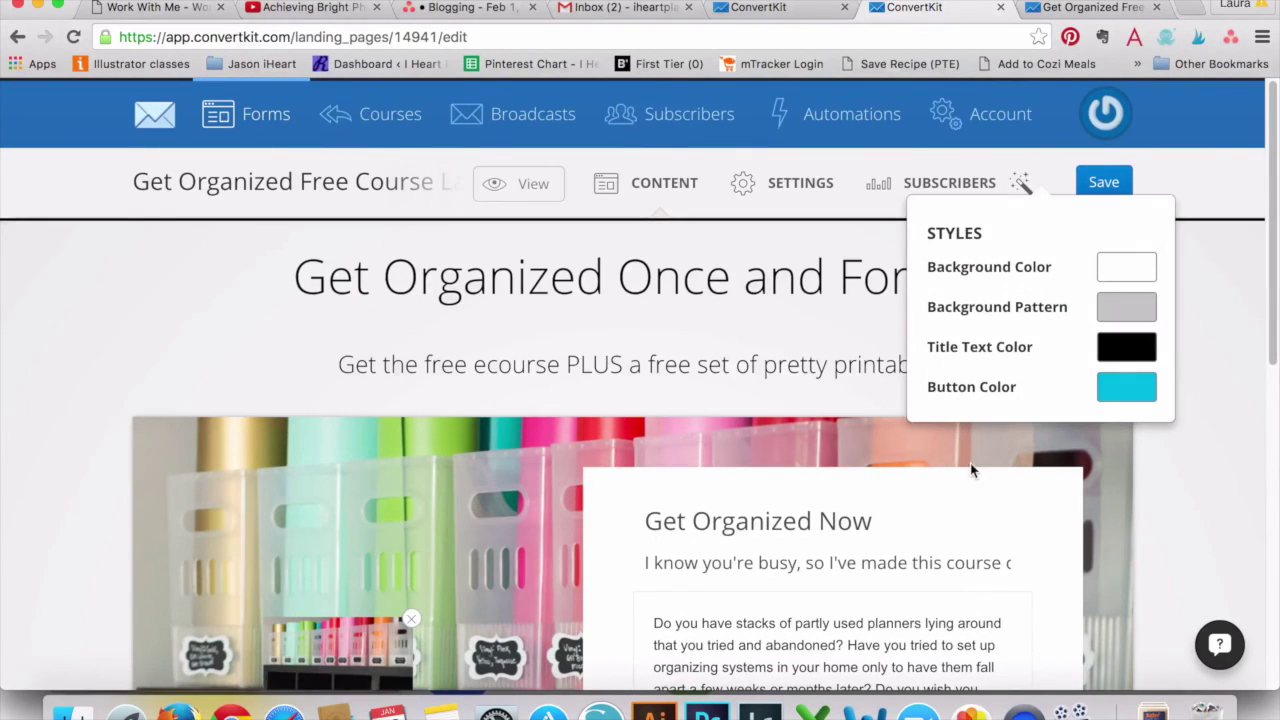
pyautogui.click(8, 350)
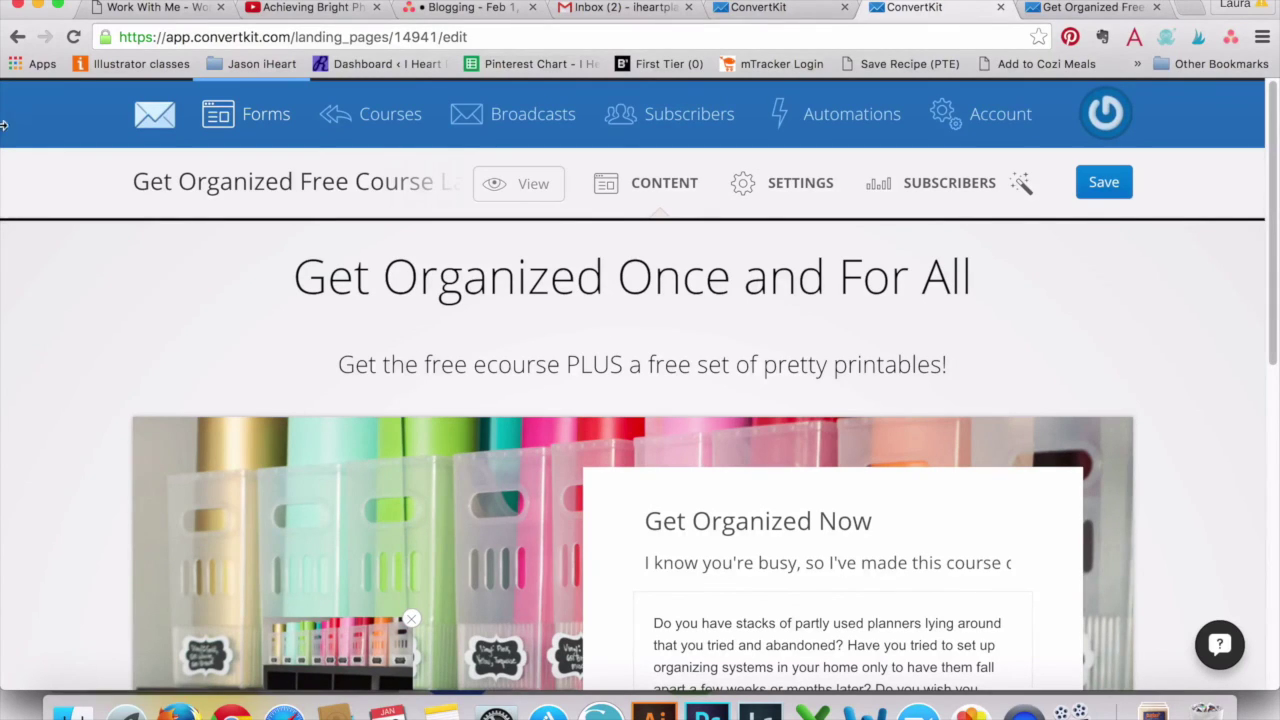
# Return to the ConvertKit dashboard using the envelope logo.
pyautogui.click(154, 116)
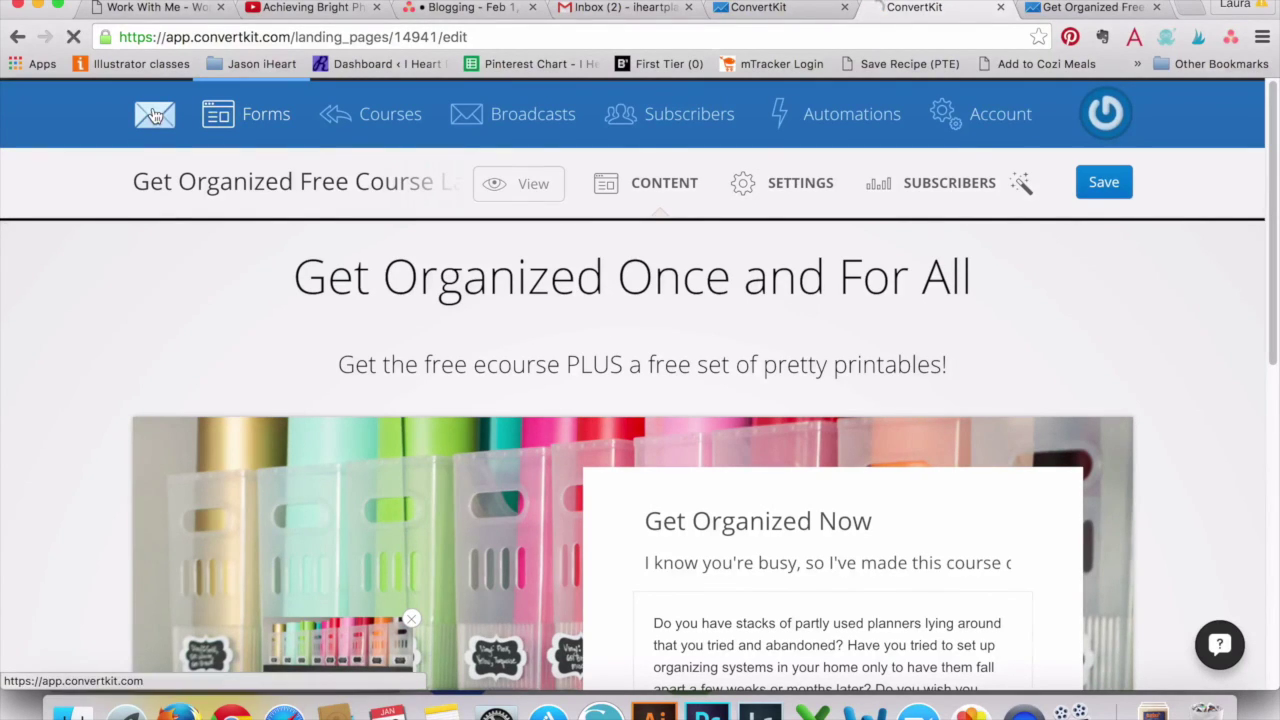